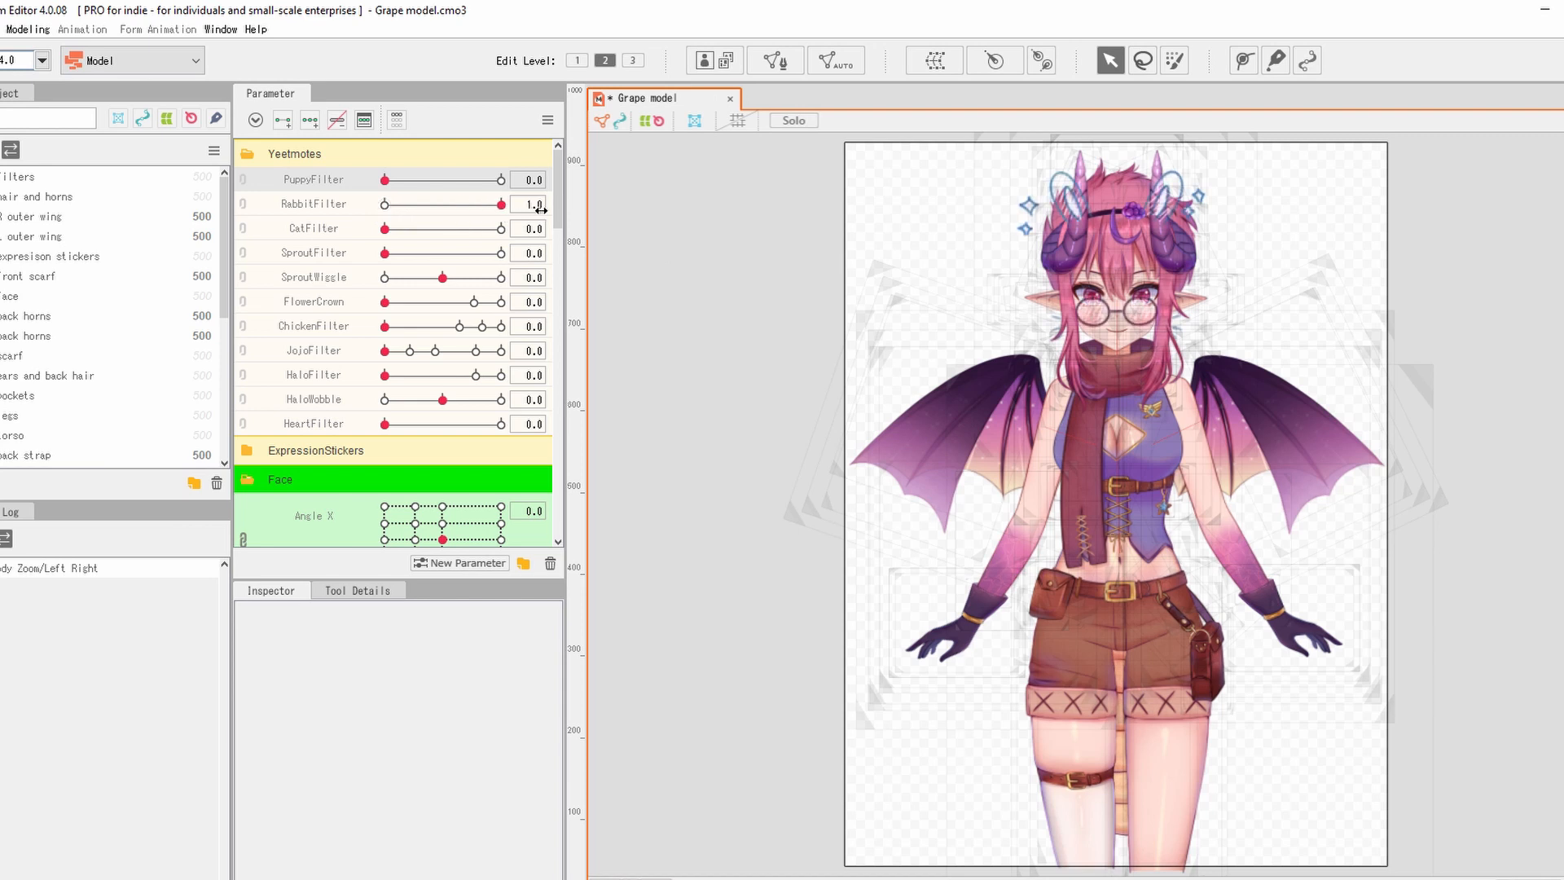
With all Yeetmotes filters back at 0.0, select the CatFilter parameter.
click(457, 231)
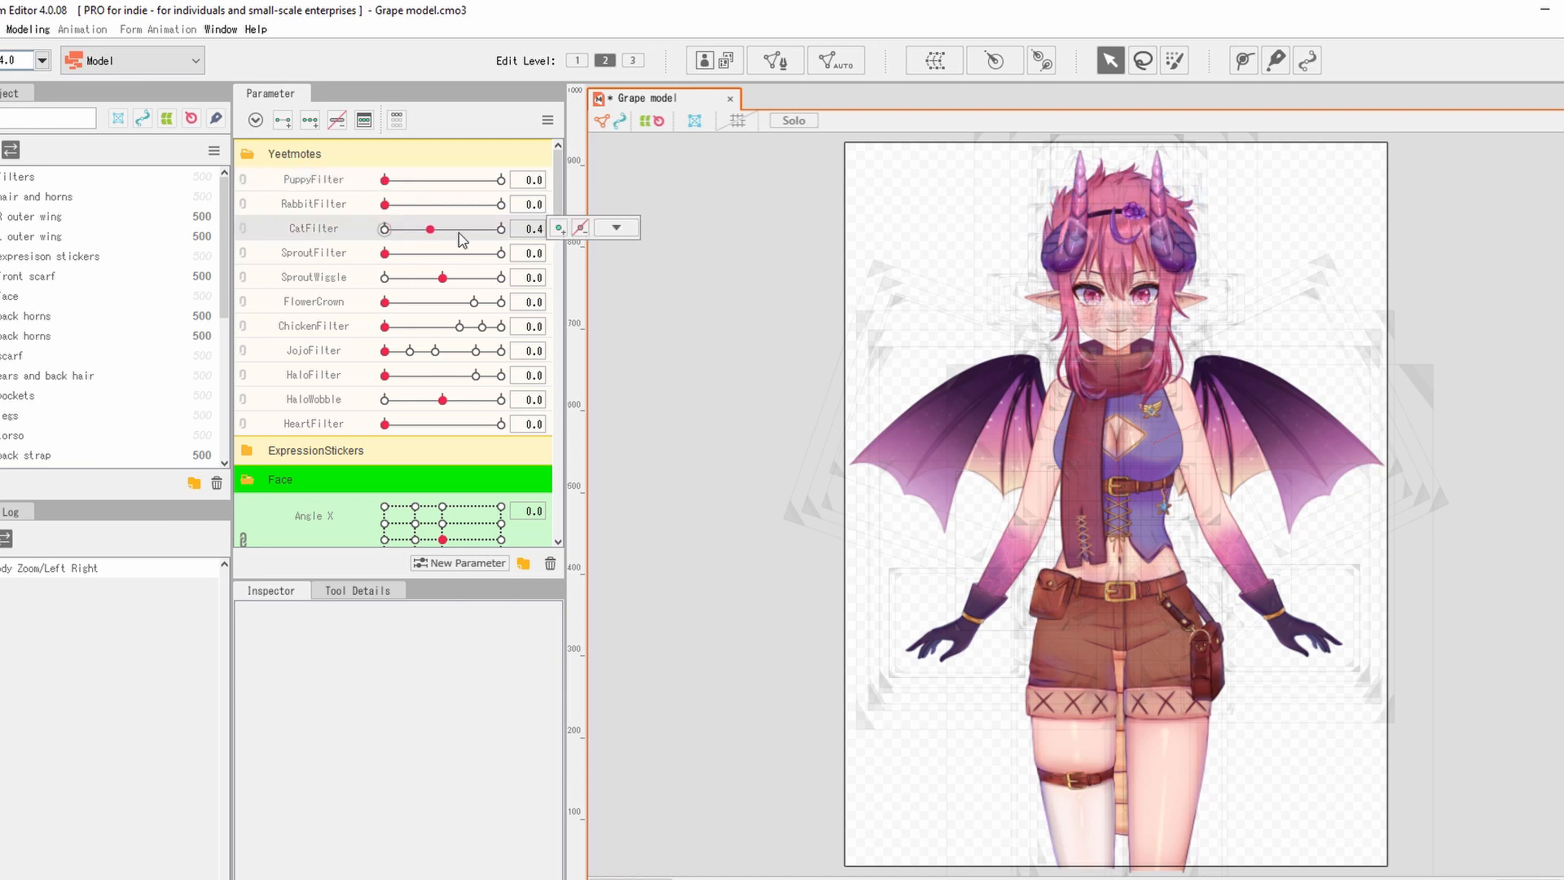
Collapse Yeetmotes, expand ExpressionStickers, and preview the PurpleGlare sticker on the eyes.
click(249, 155)
click(254, 183)
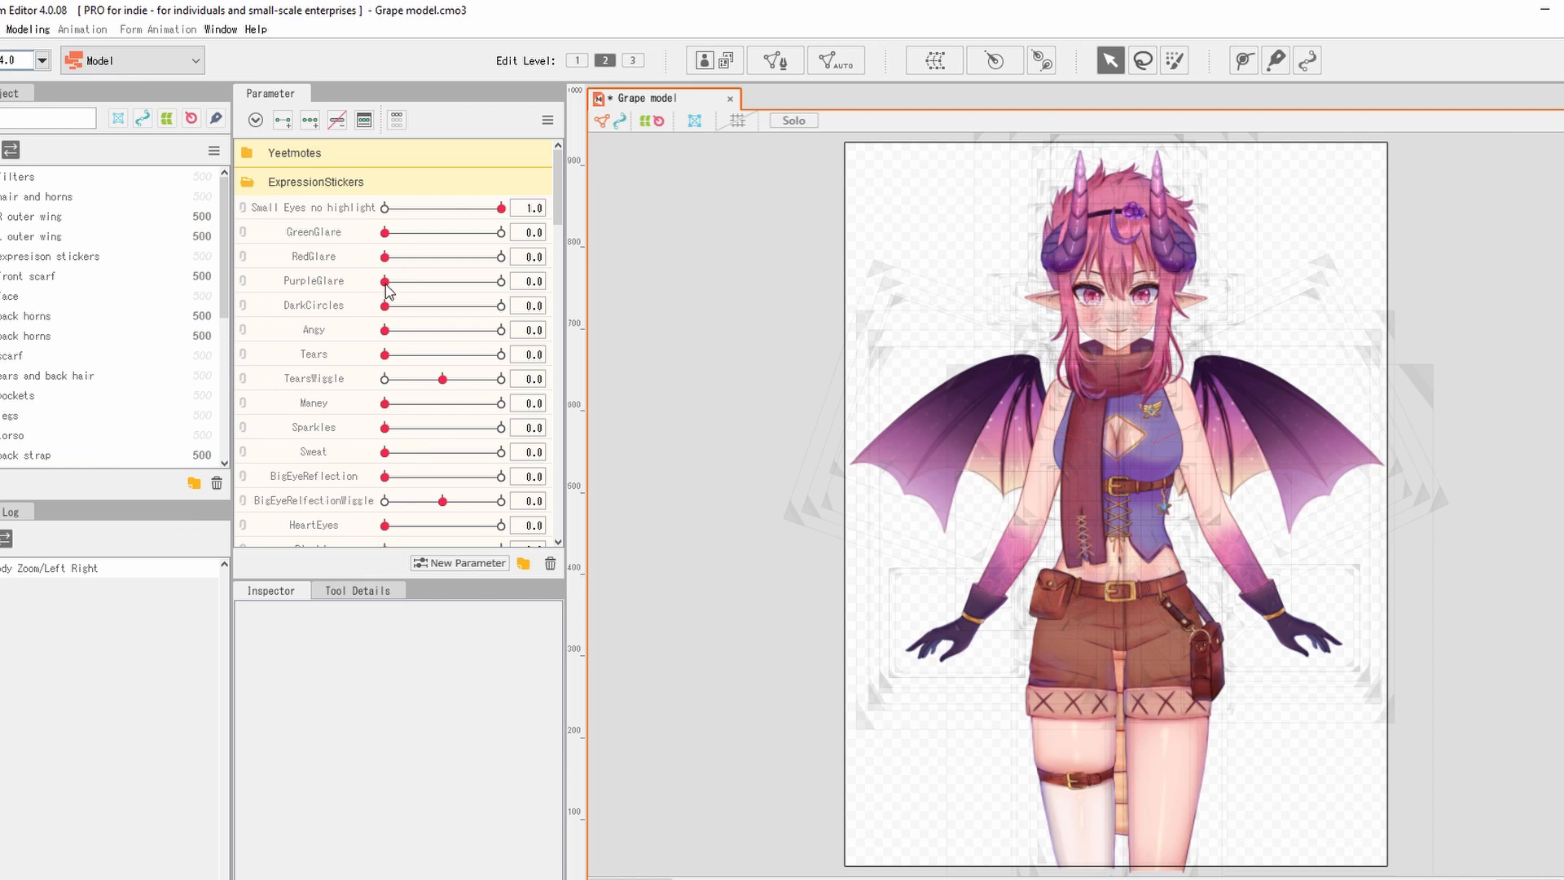
mouse_move(385, 285)
mouse_down()
mouse_move(567, 287)
mouse_move(356, 279)
mouse_up()
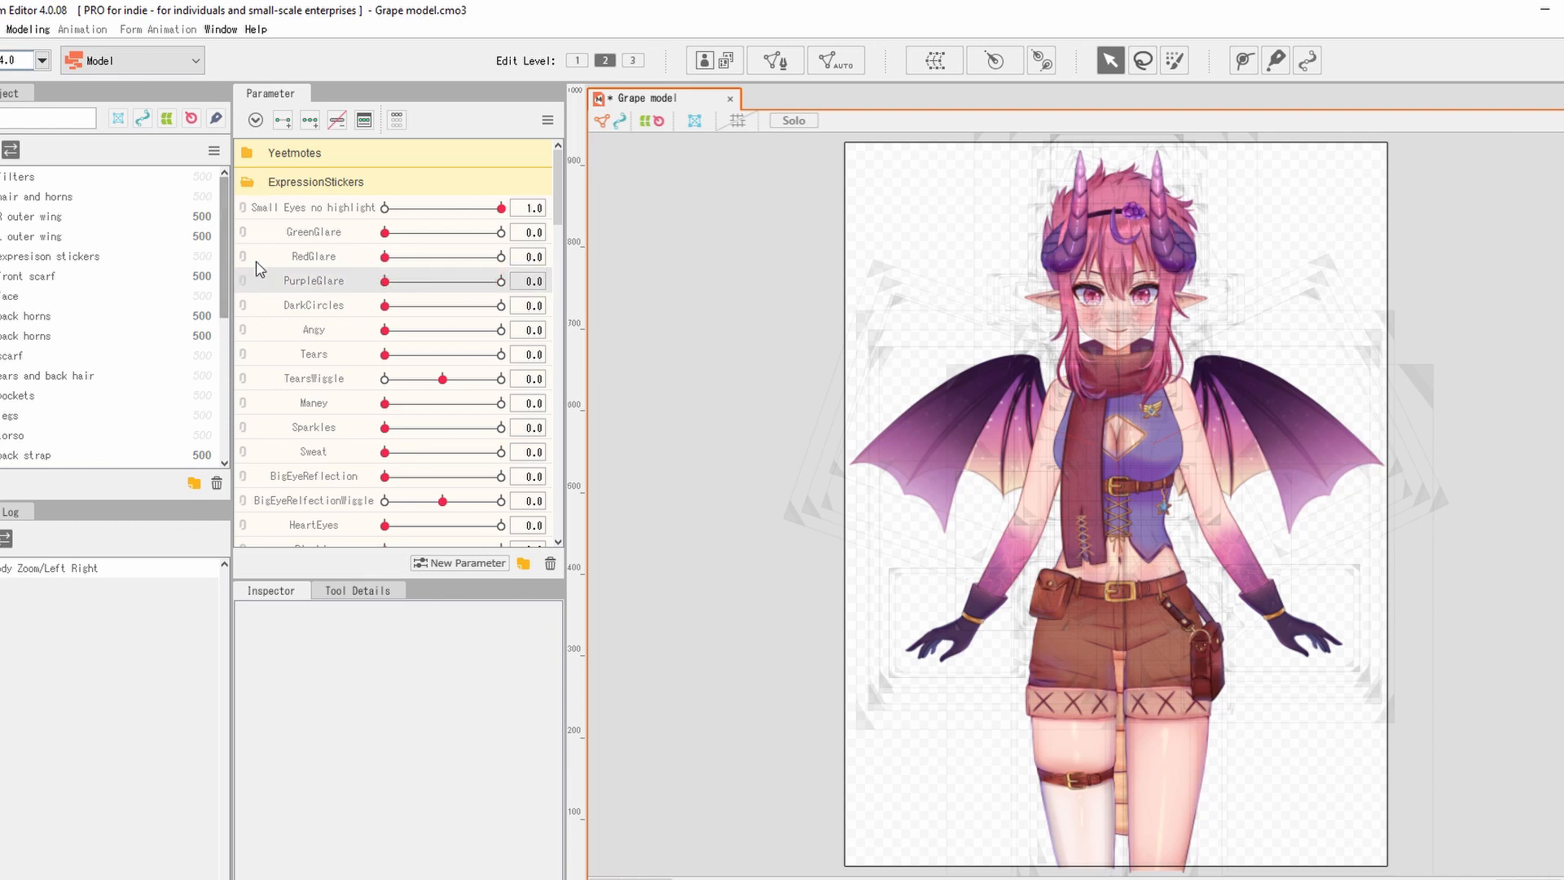
mouse_move(385, 282)
mouse_down()
mouse_move(500, 287)
mouse_move(358, 290)
mouse_up()
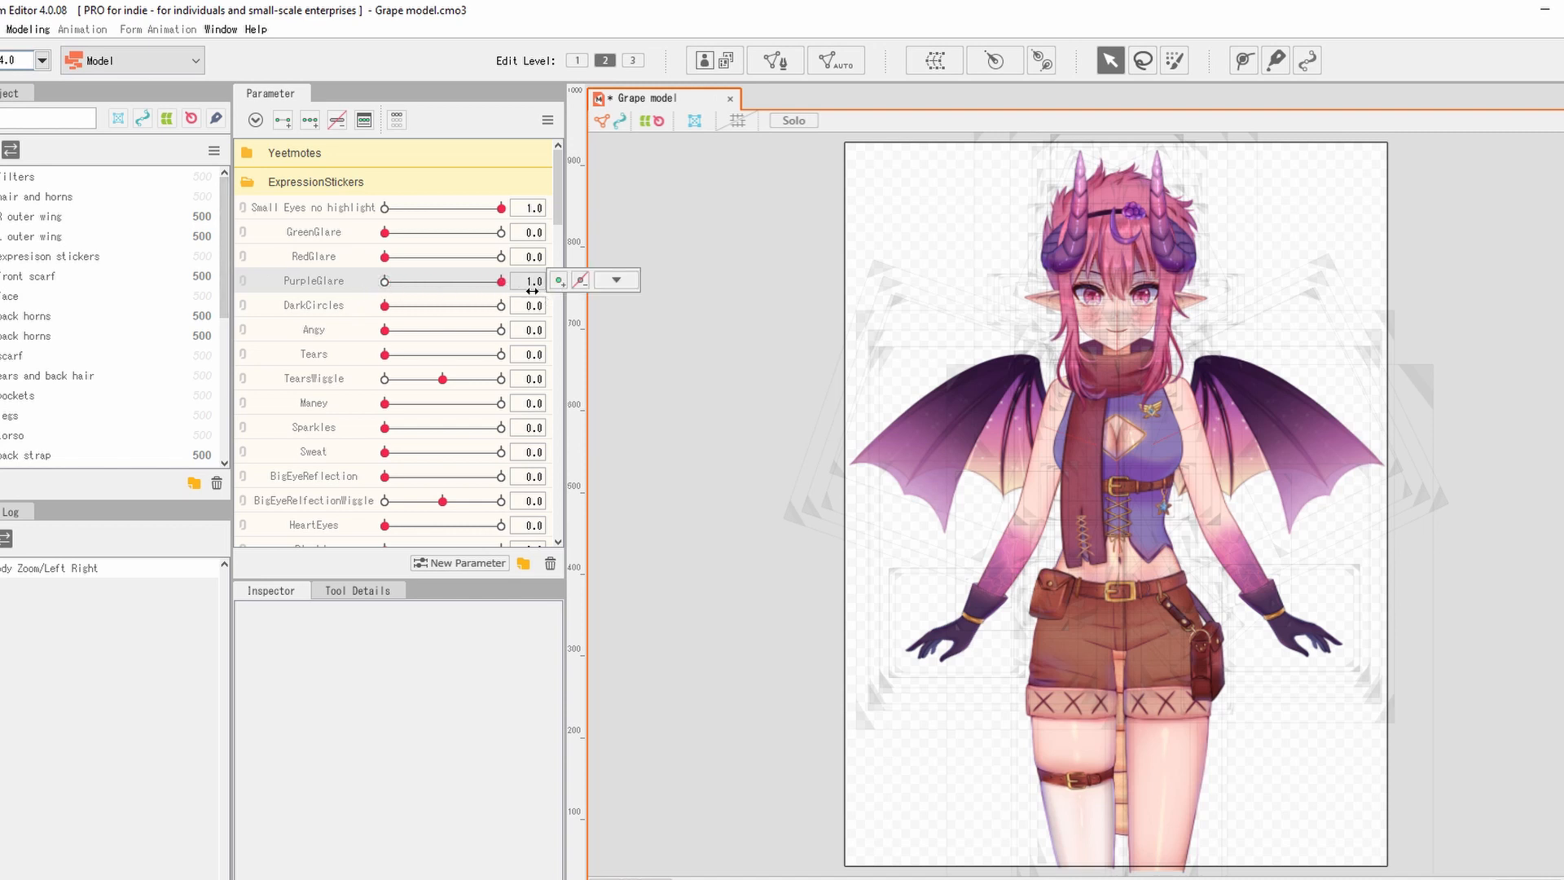
Test the Tears sticker at full with TearsWiggle at 1.0, then turn Tears off.
drag(384, 354, 609, 374)
scroll(1071, 302, up, 6)
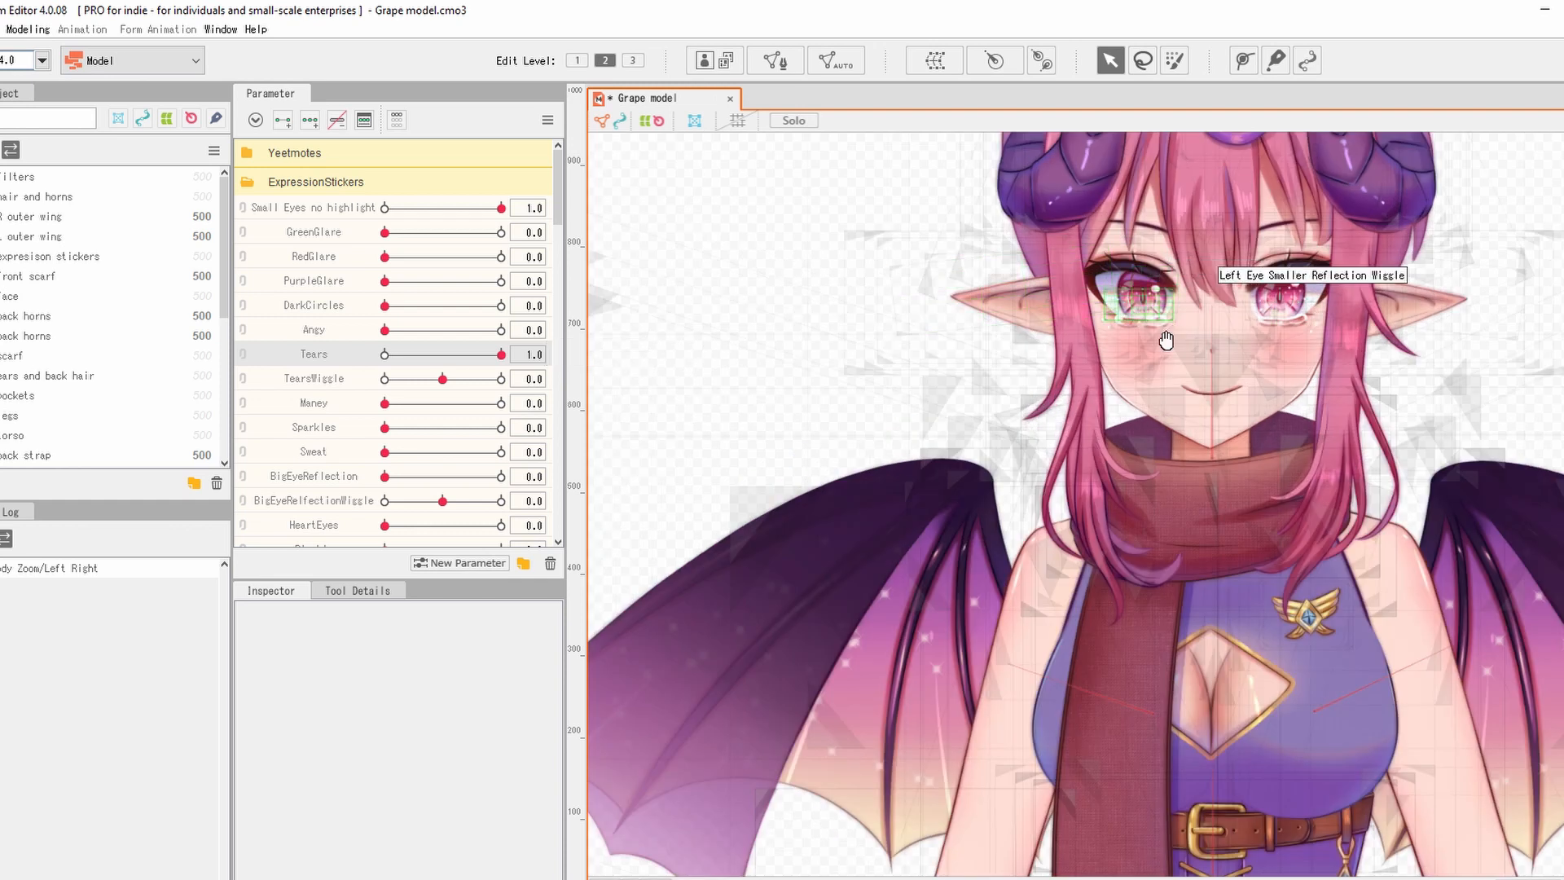
drag(1163, 339, 1004, 562)
scroll(970, 444, up, 2)
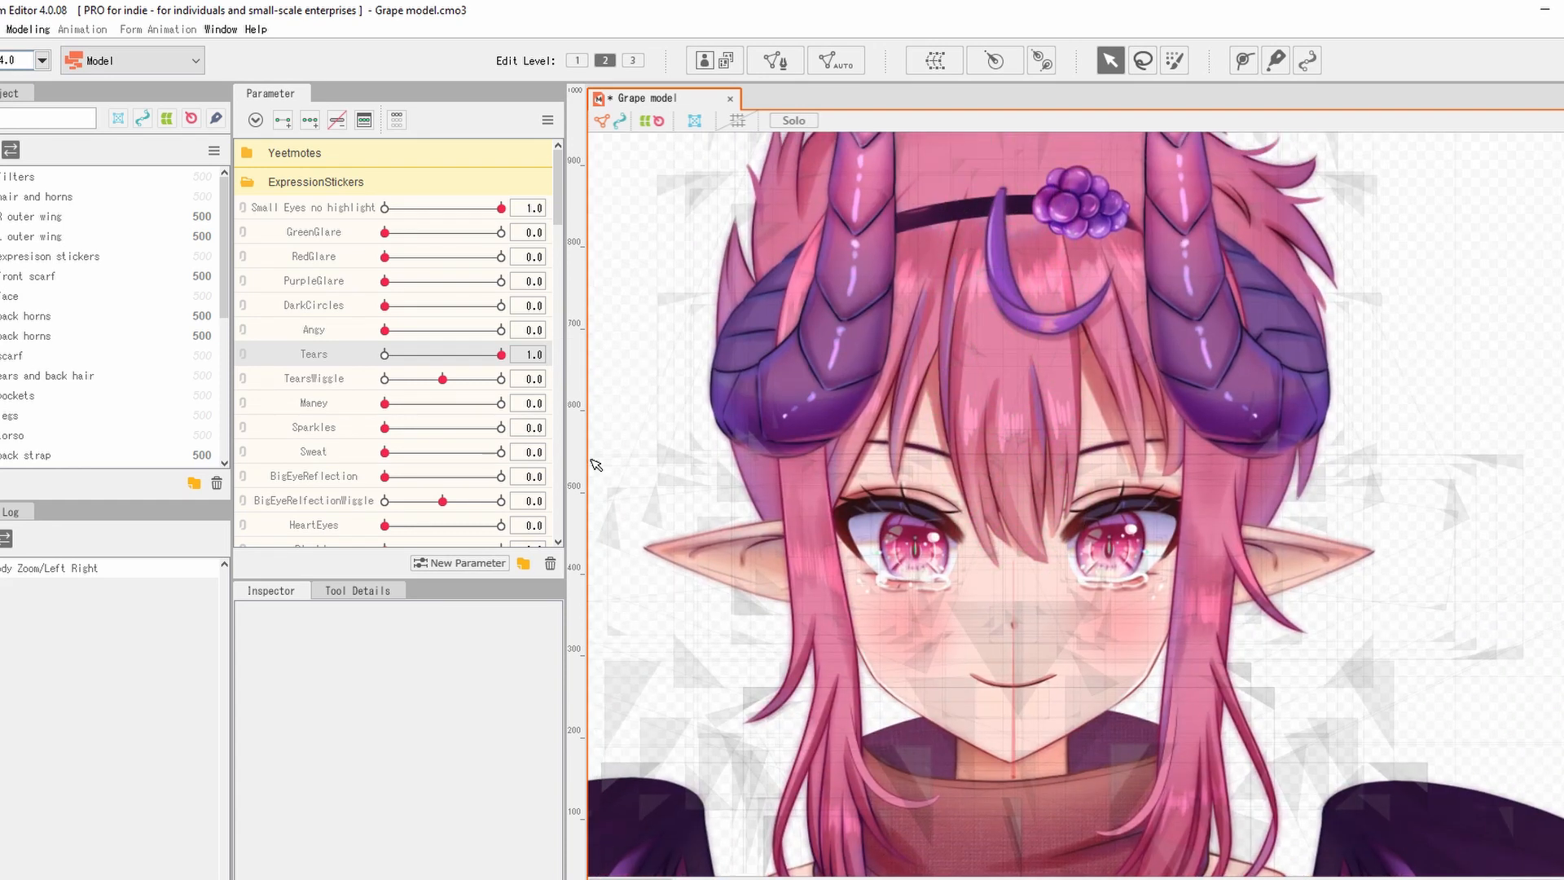
drag(442, 382, 193, 383)
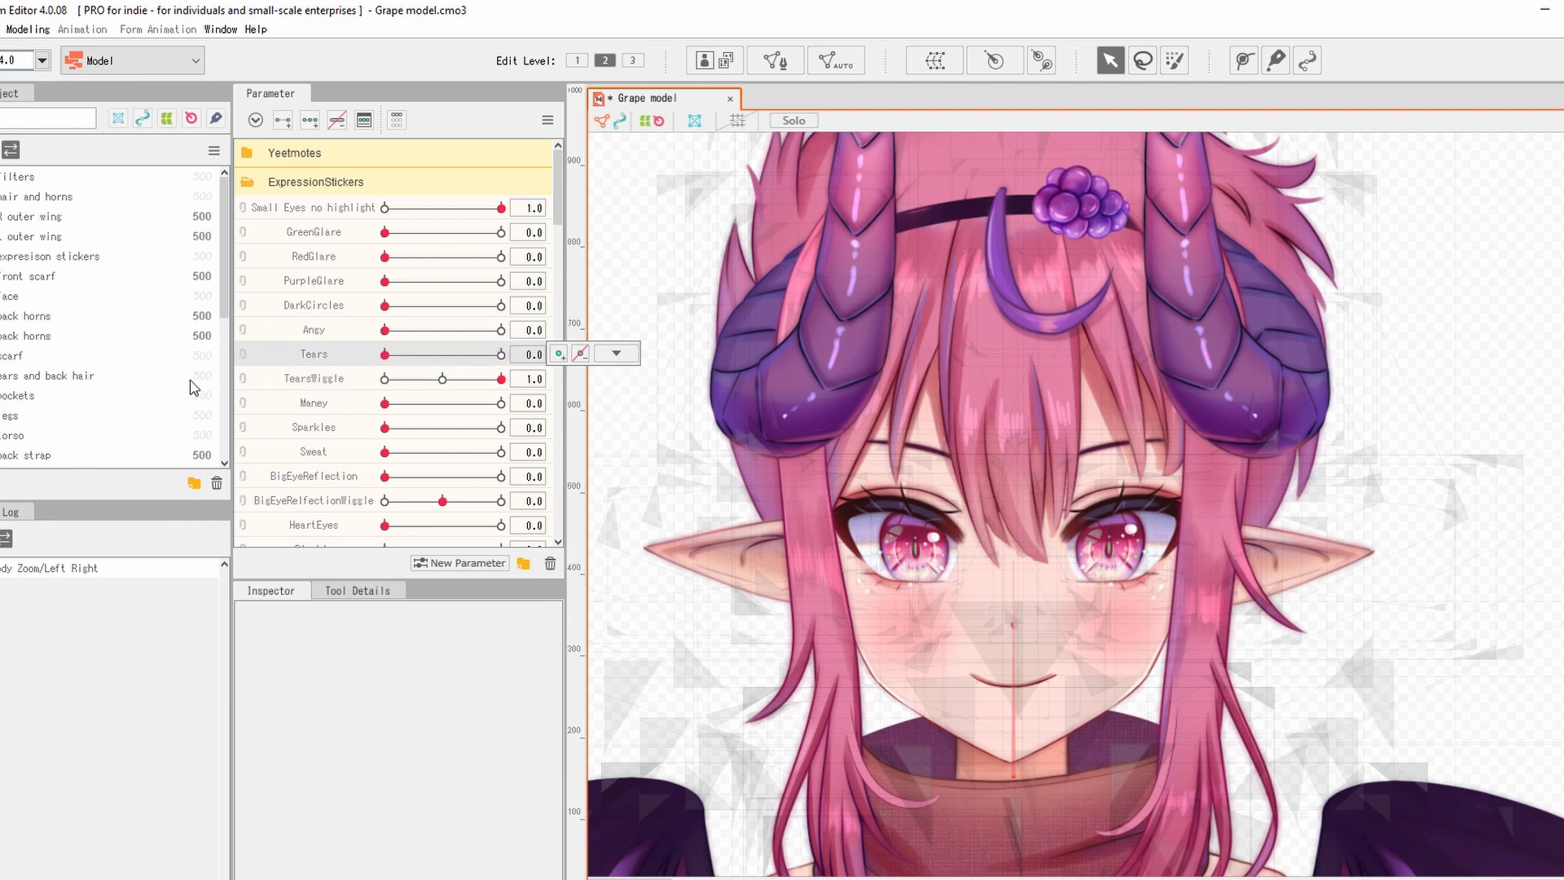
click(385, 429)
Test the Small Eyes no highlight range, then start a new parameter (default Param2, -30 to 30).
scroll(279, 436, down, 1)
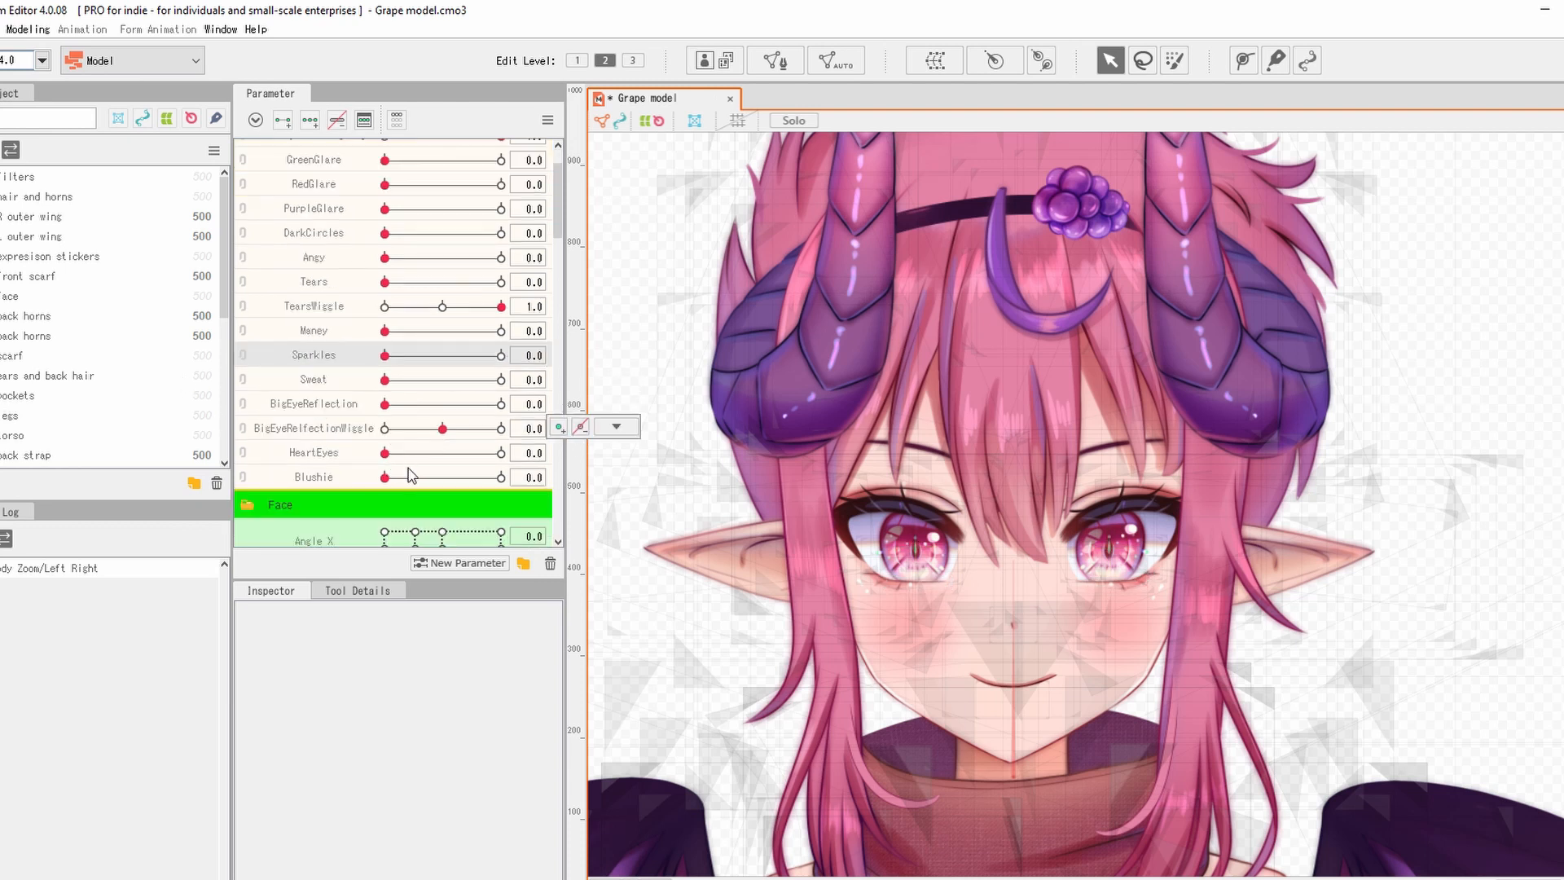
click(386, 480)
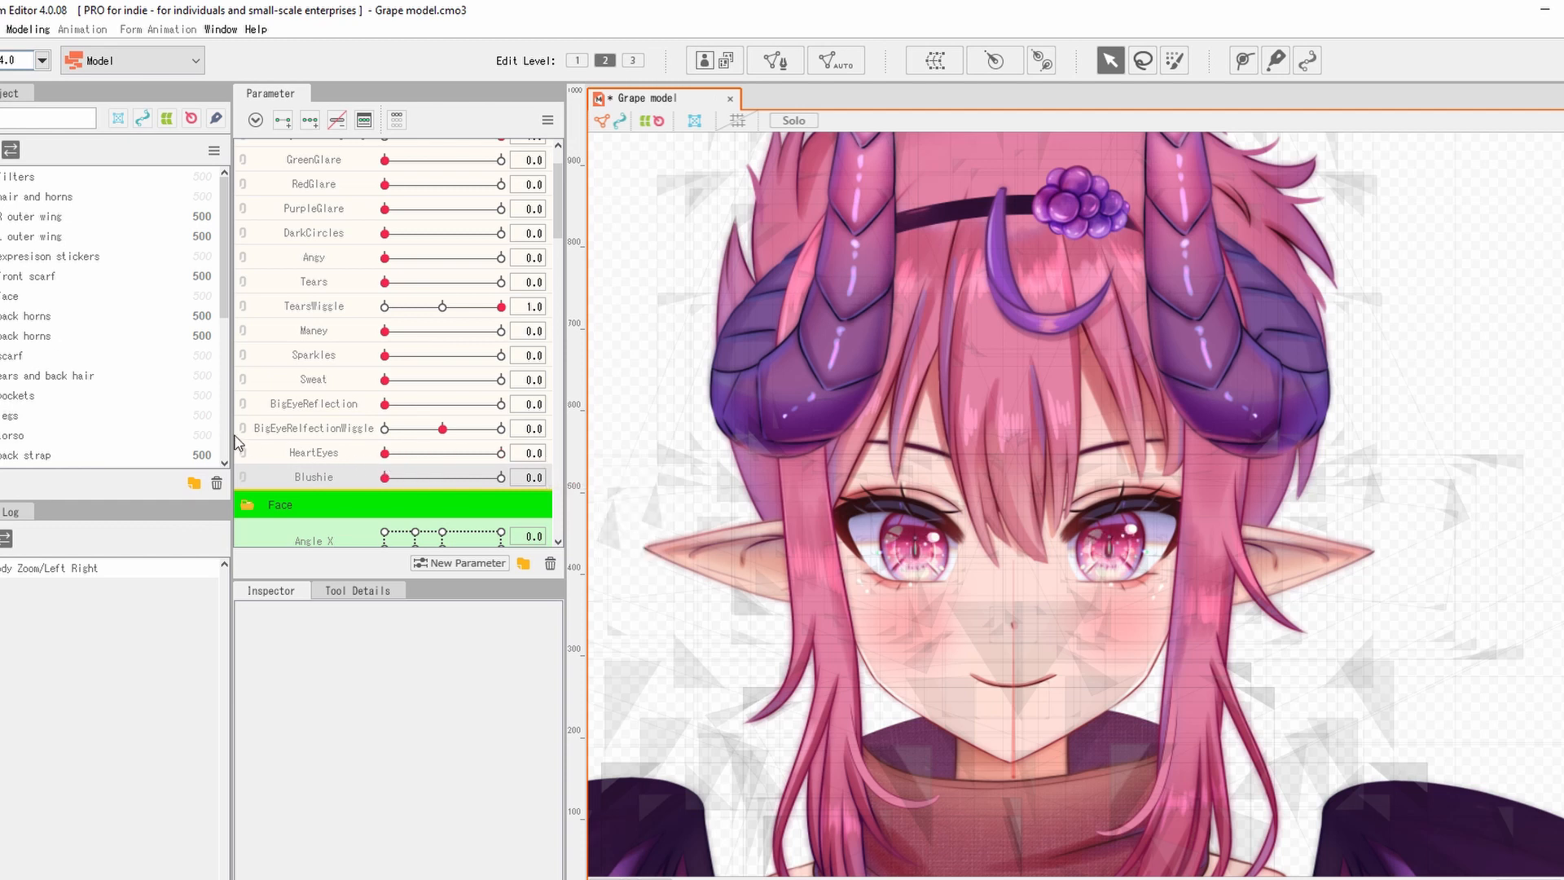
scroll(391, 353, up, 1)
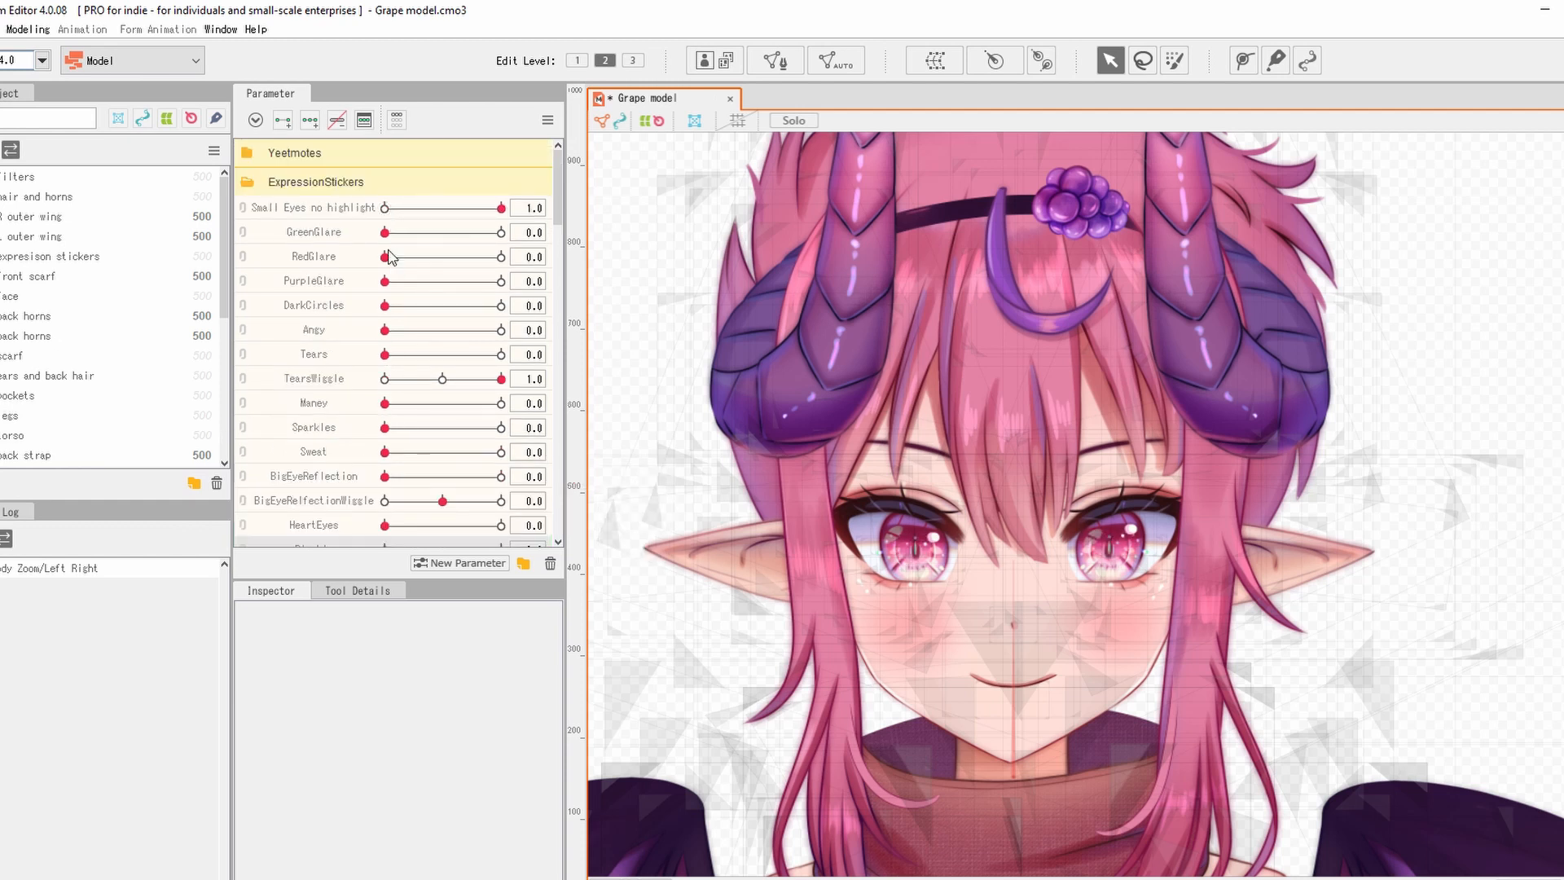
drag(501, 209, 384, 210)
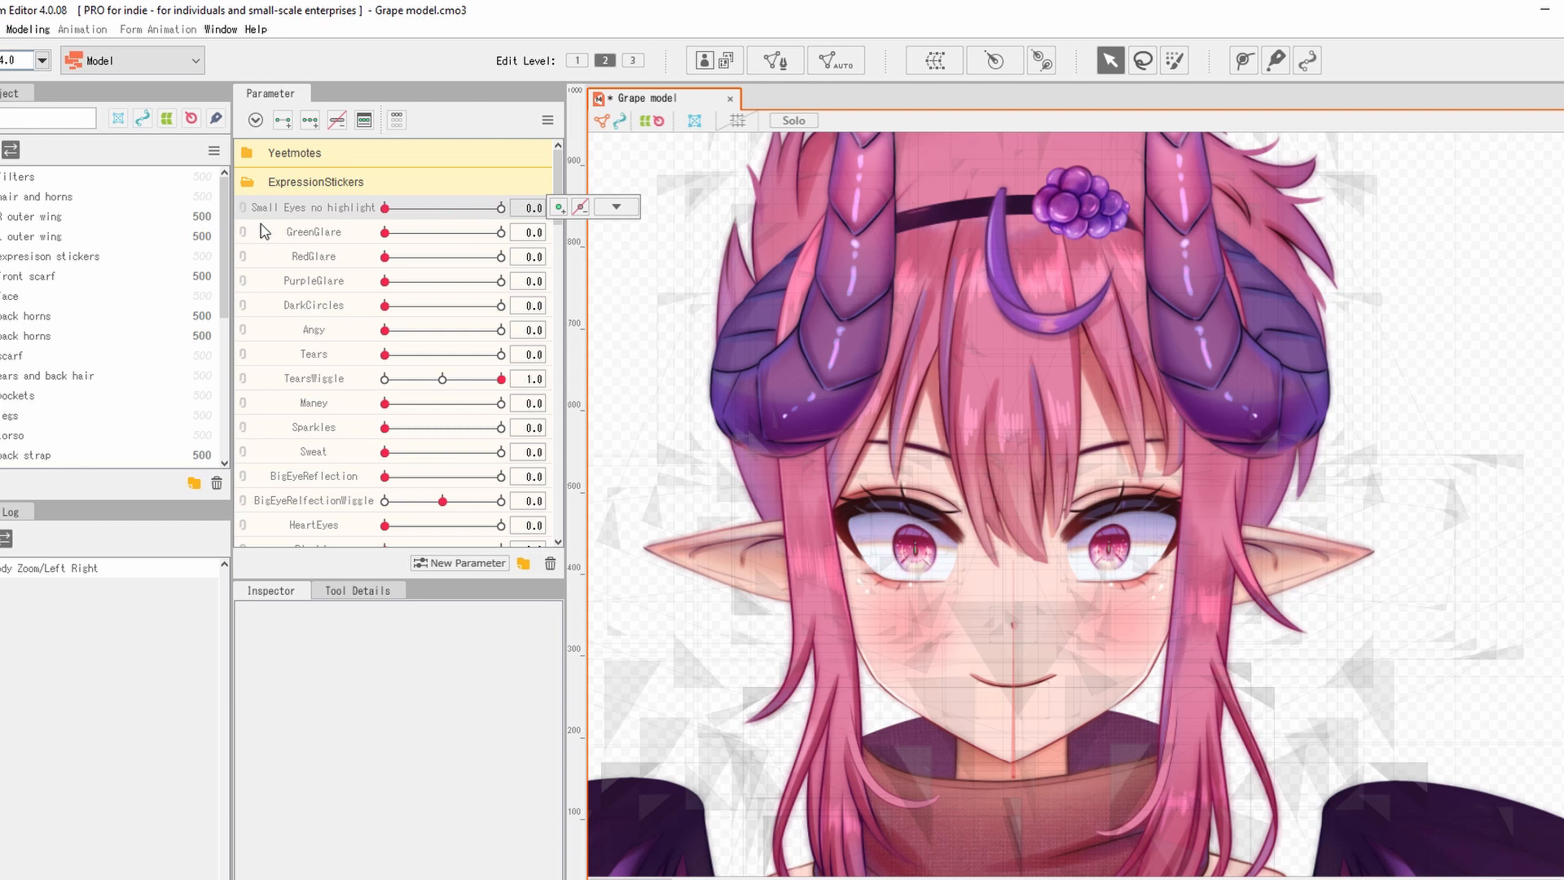
drag(261, 224, 637, 260)
click(309, 237)
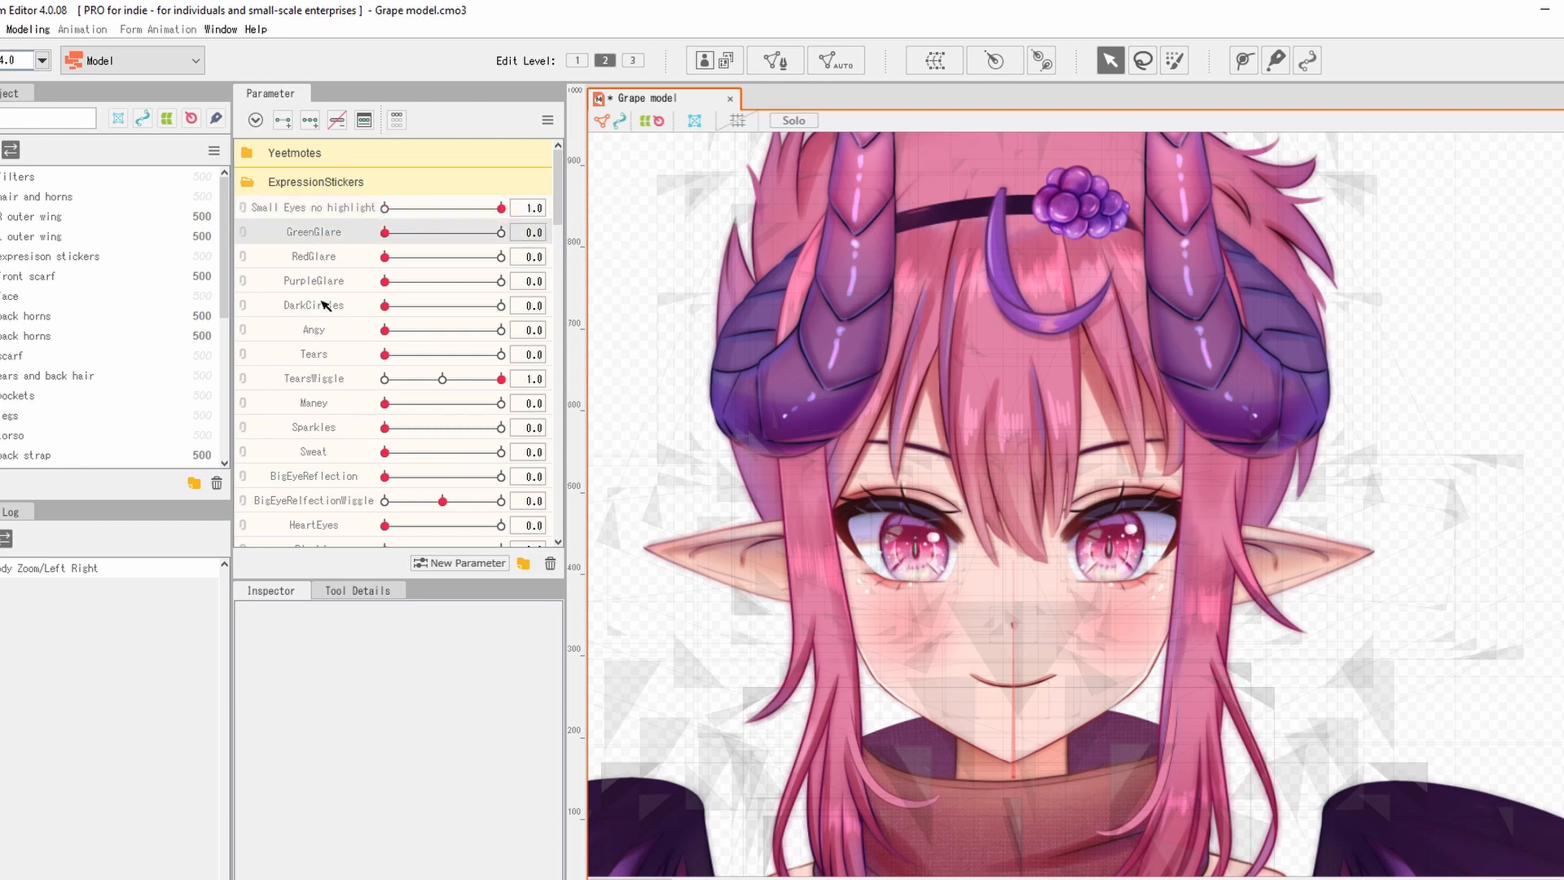
click(473, 563)
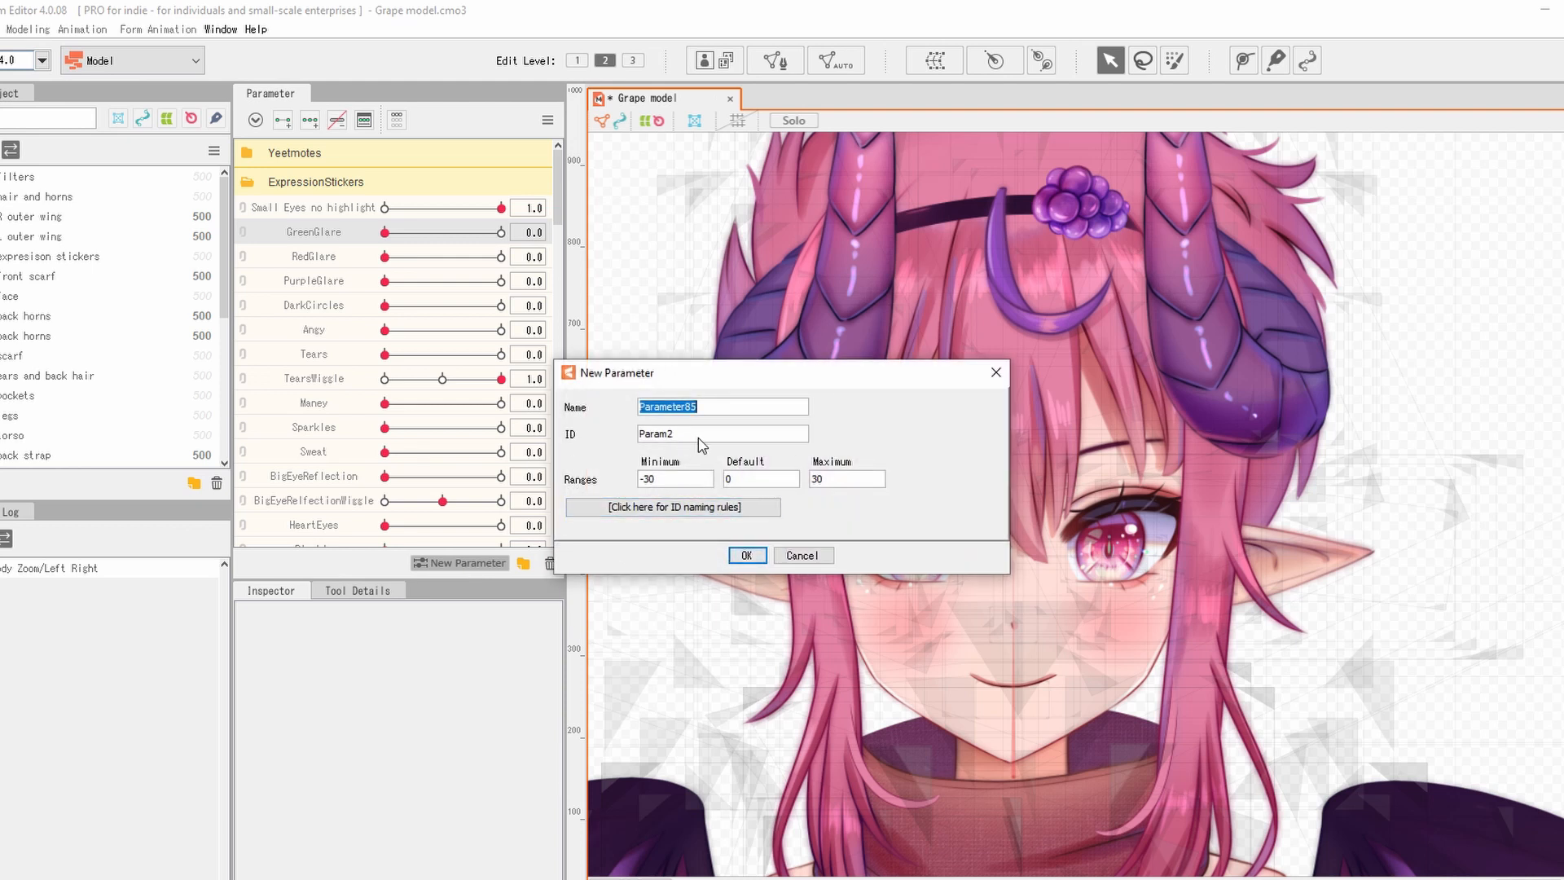
Create the 'Expression' parameter with ID ParamExpression, range 0 to 1, default 0.
text(Expression)
click(698, 438)
key(BackSpace)
text(Expres)
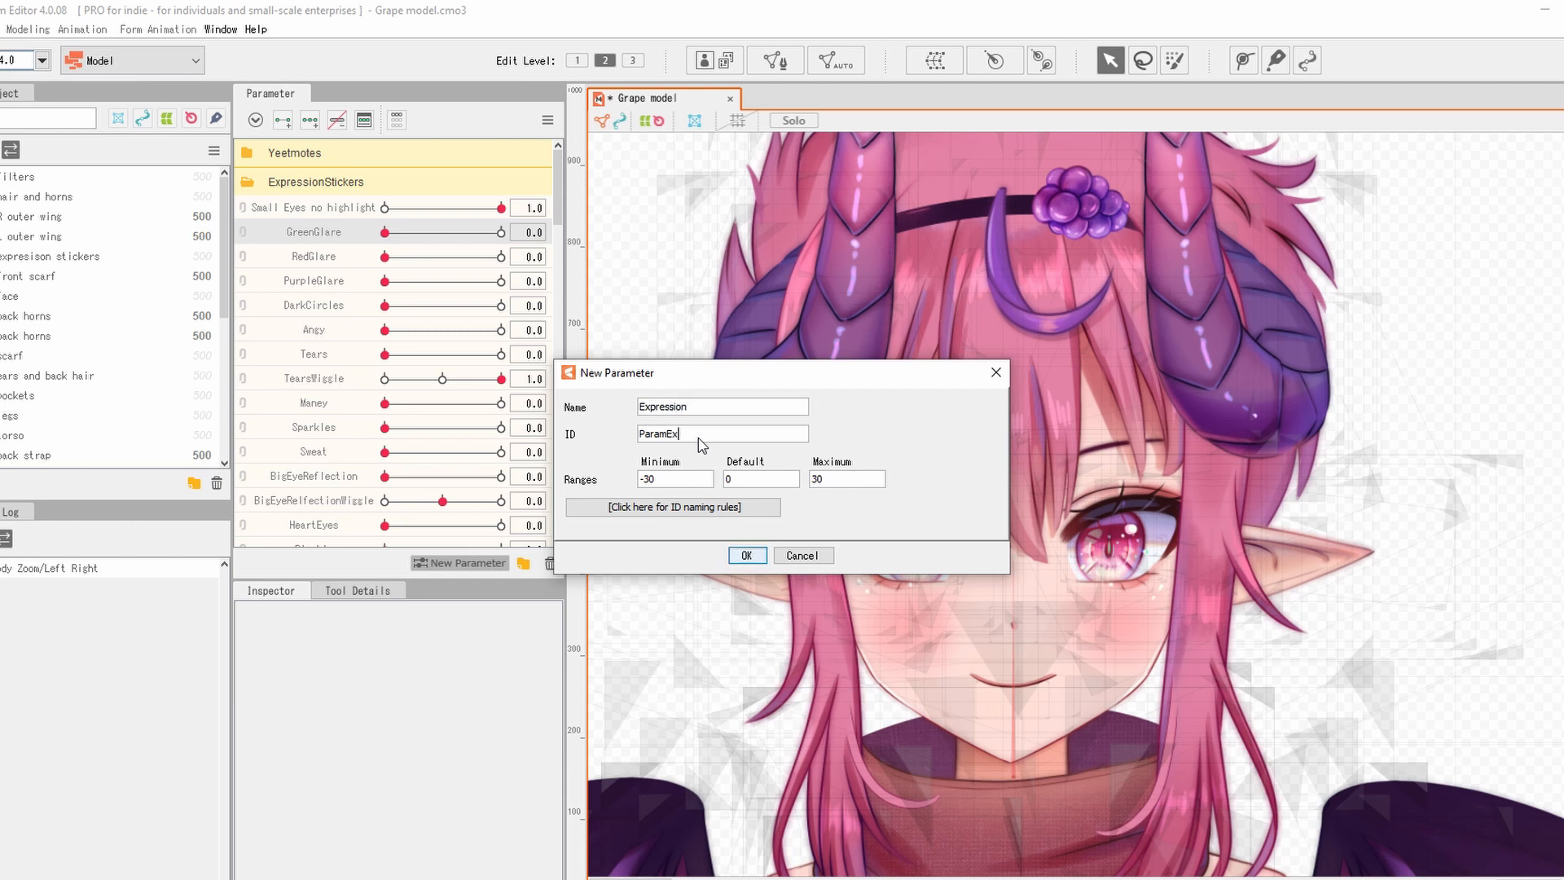
text(sion)
drag(674, 481, 555, 491)
drag(690, 478, 578, 482)
drag(838, 481, 730, 479)
click(747, 555)
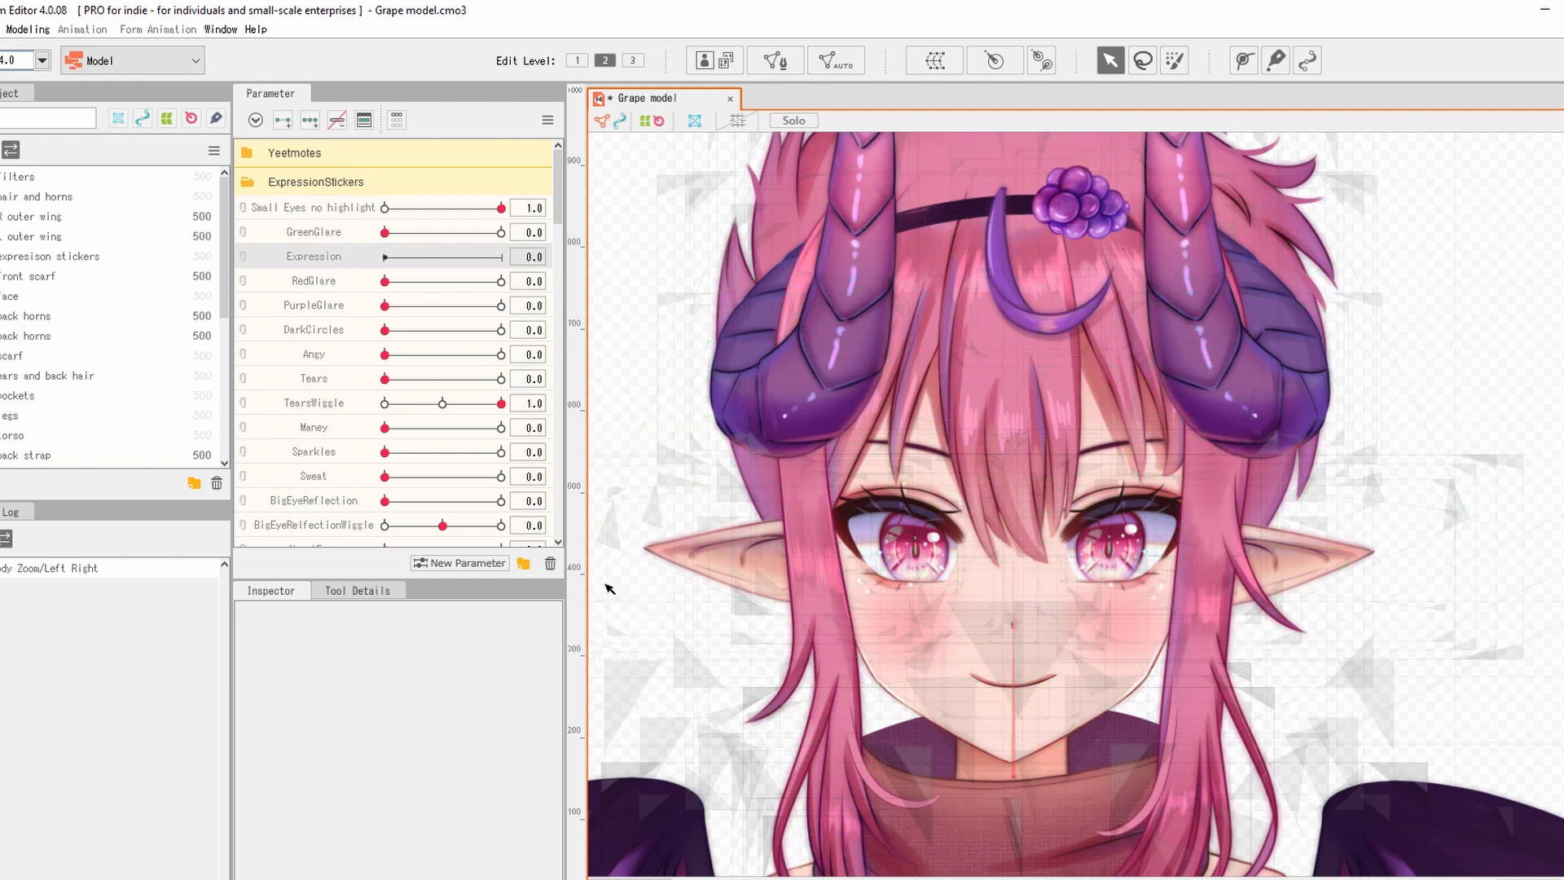
Expand the face folder and make the '> <' eye drawing visible.
scroll(114, 317, down, 4)
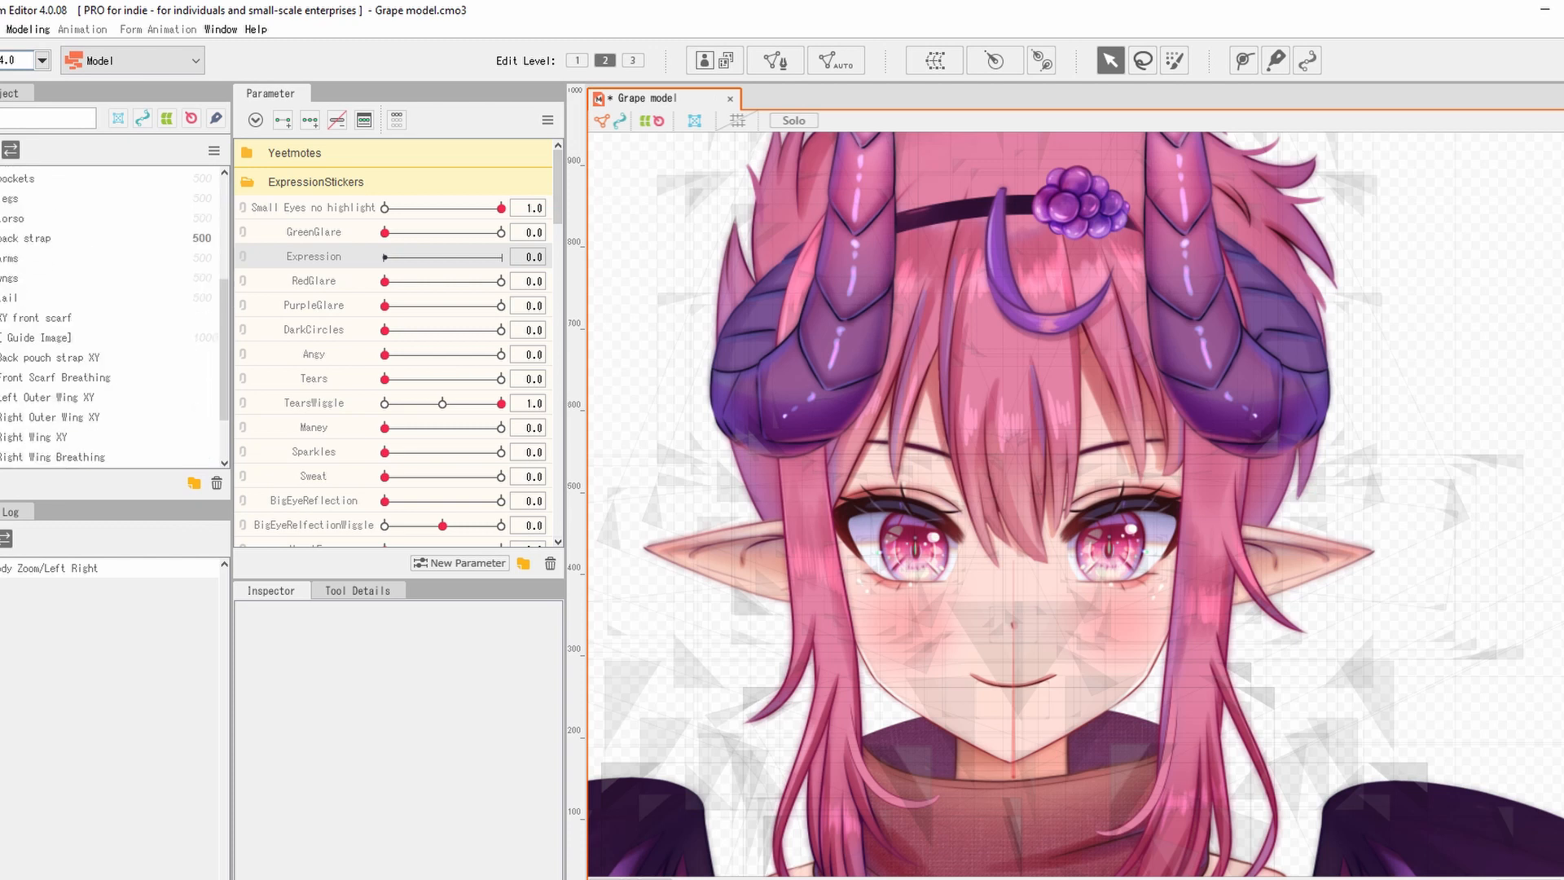
scroll(114, 317, up, 4)
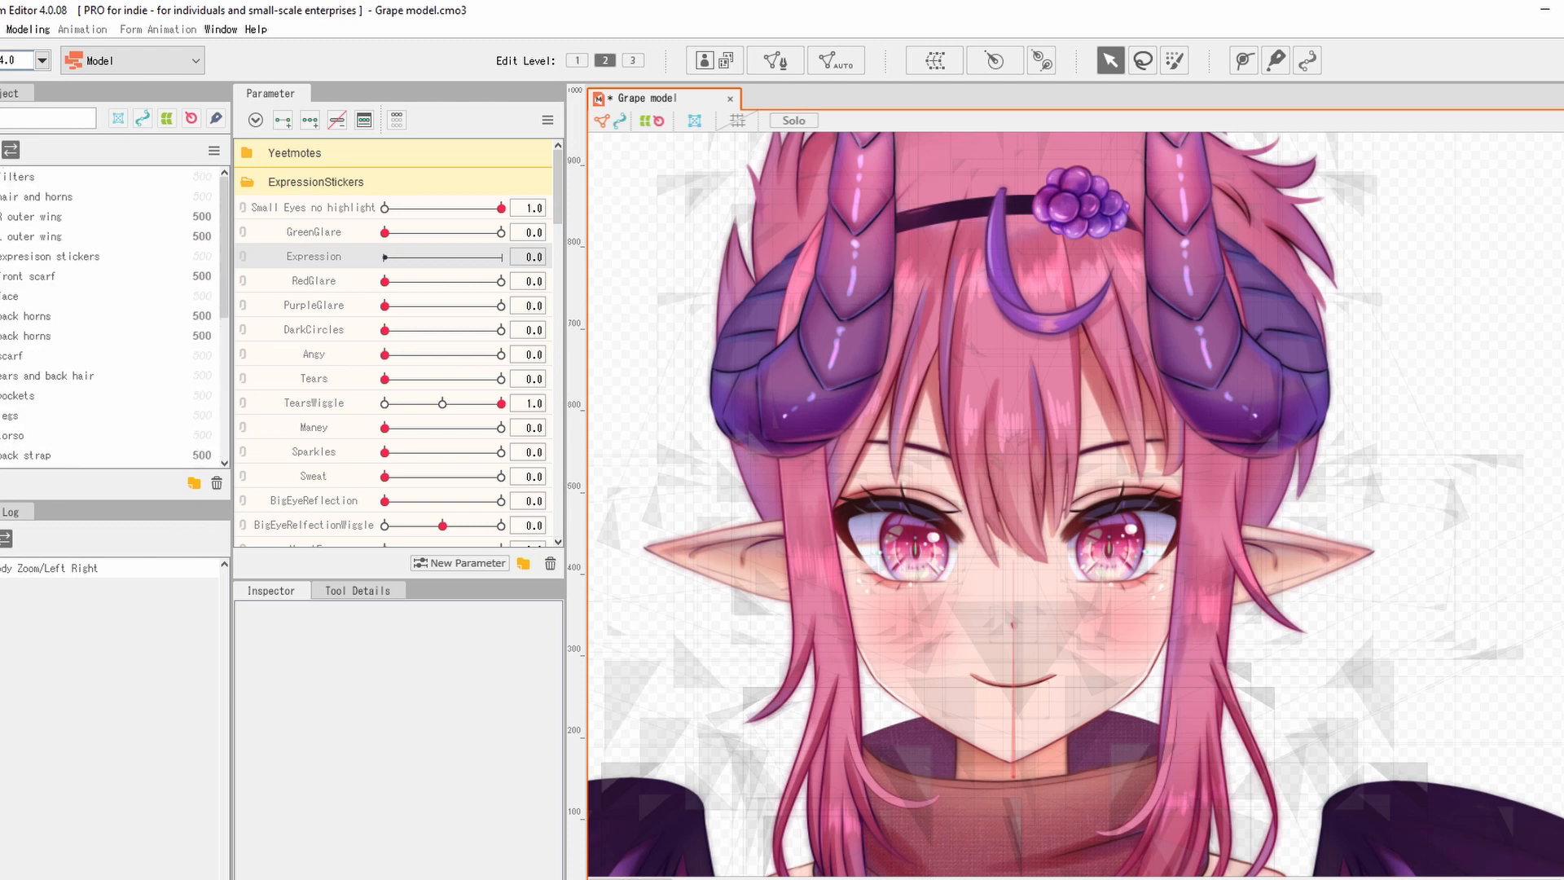
click(0, 296)
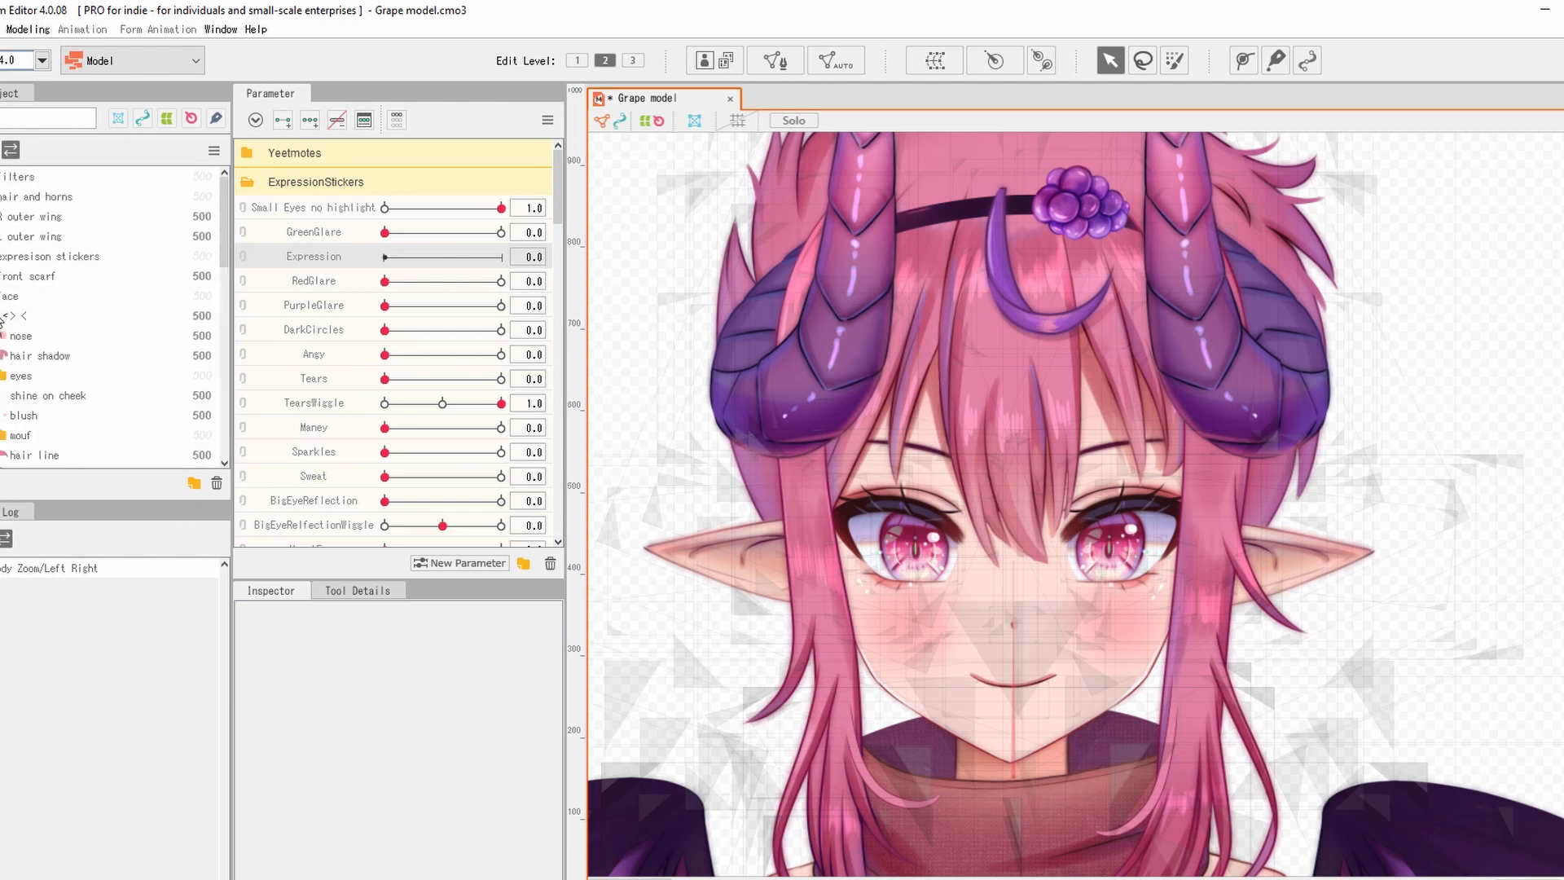
click(0, 316)
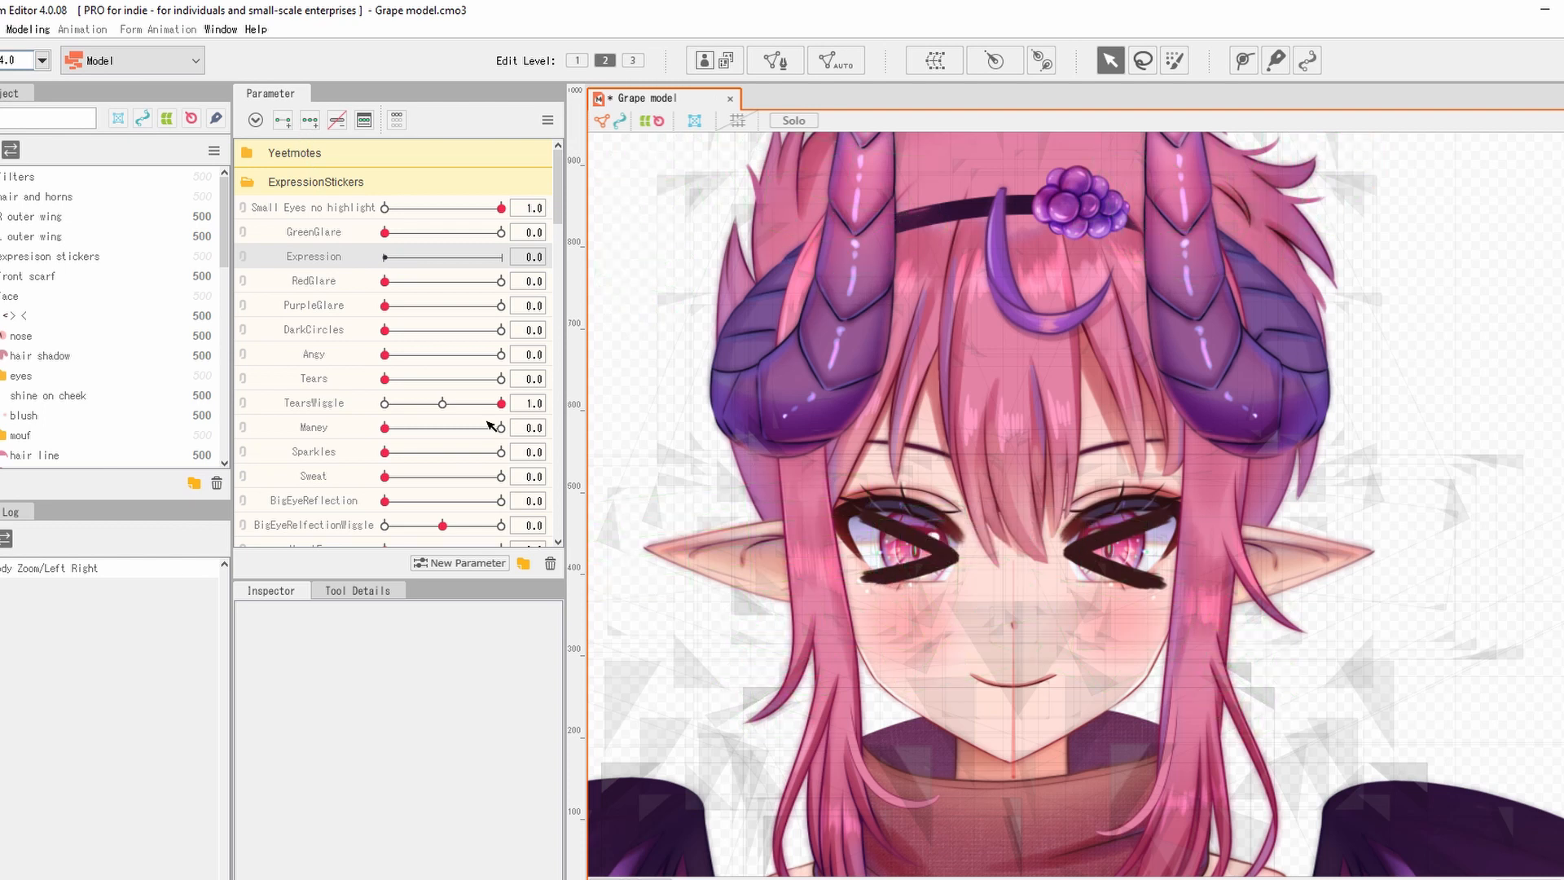
Set the '> <' part's opacity to 0 at Expression 0, then select the eyes part.
click(42, 317)
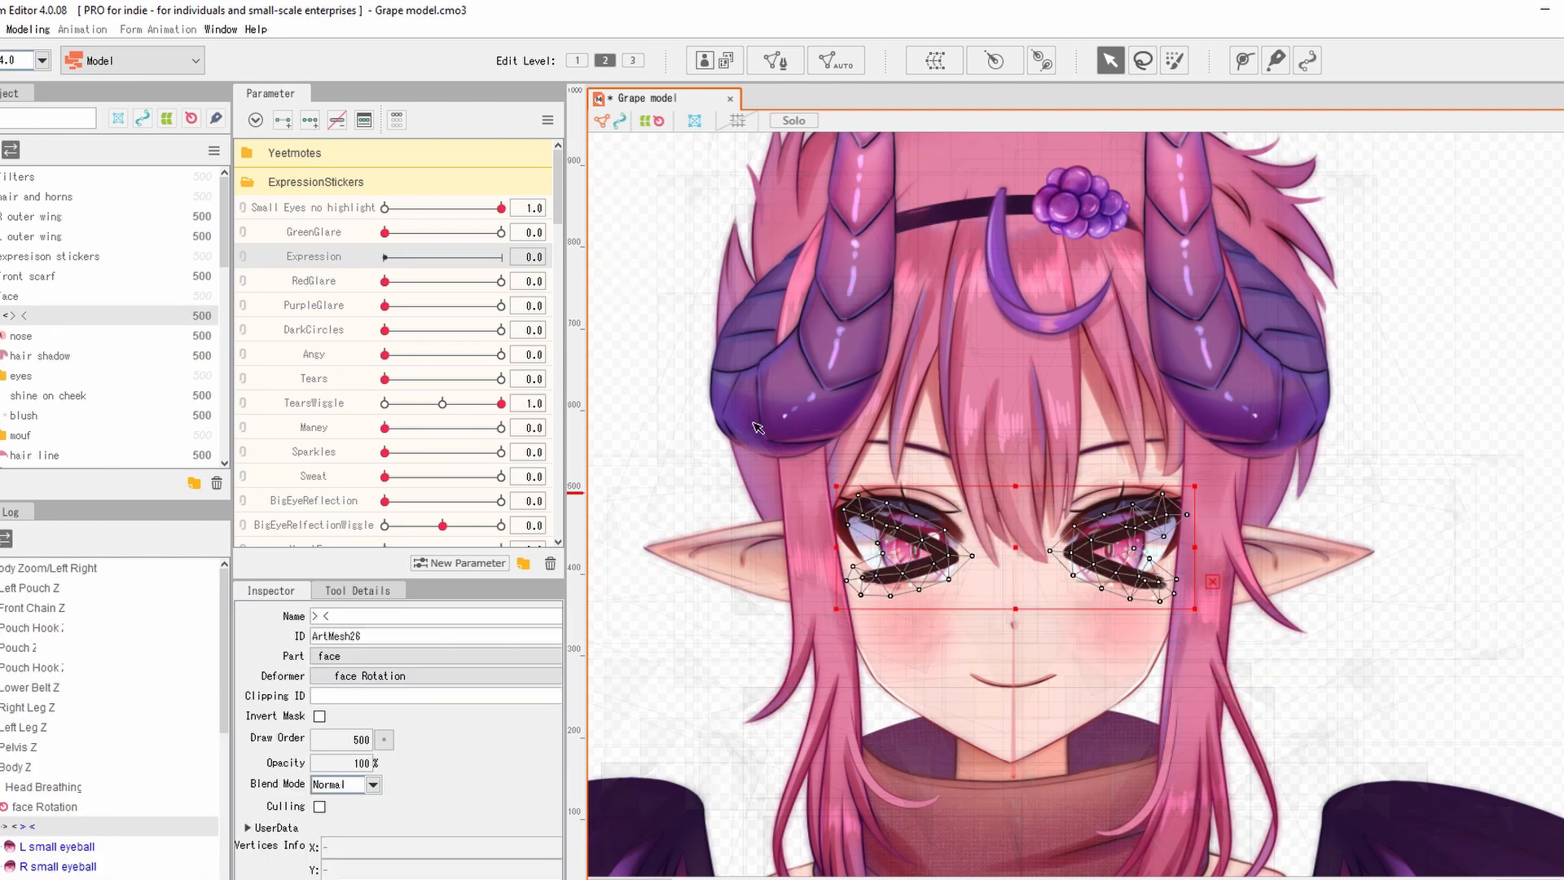
scroll(912, 541, up, 5)
scroll(913, 542, down, 3)
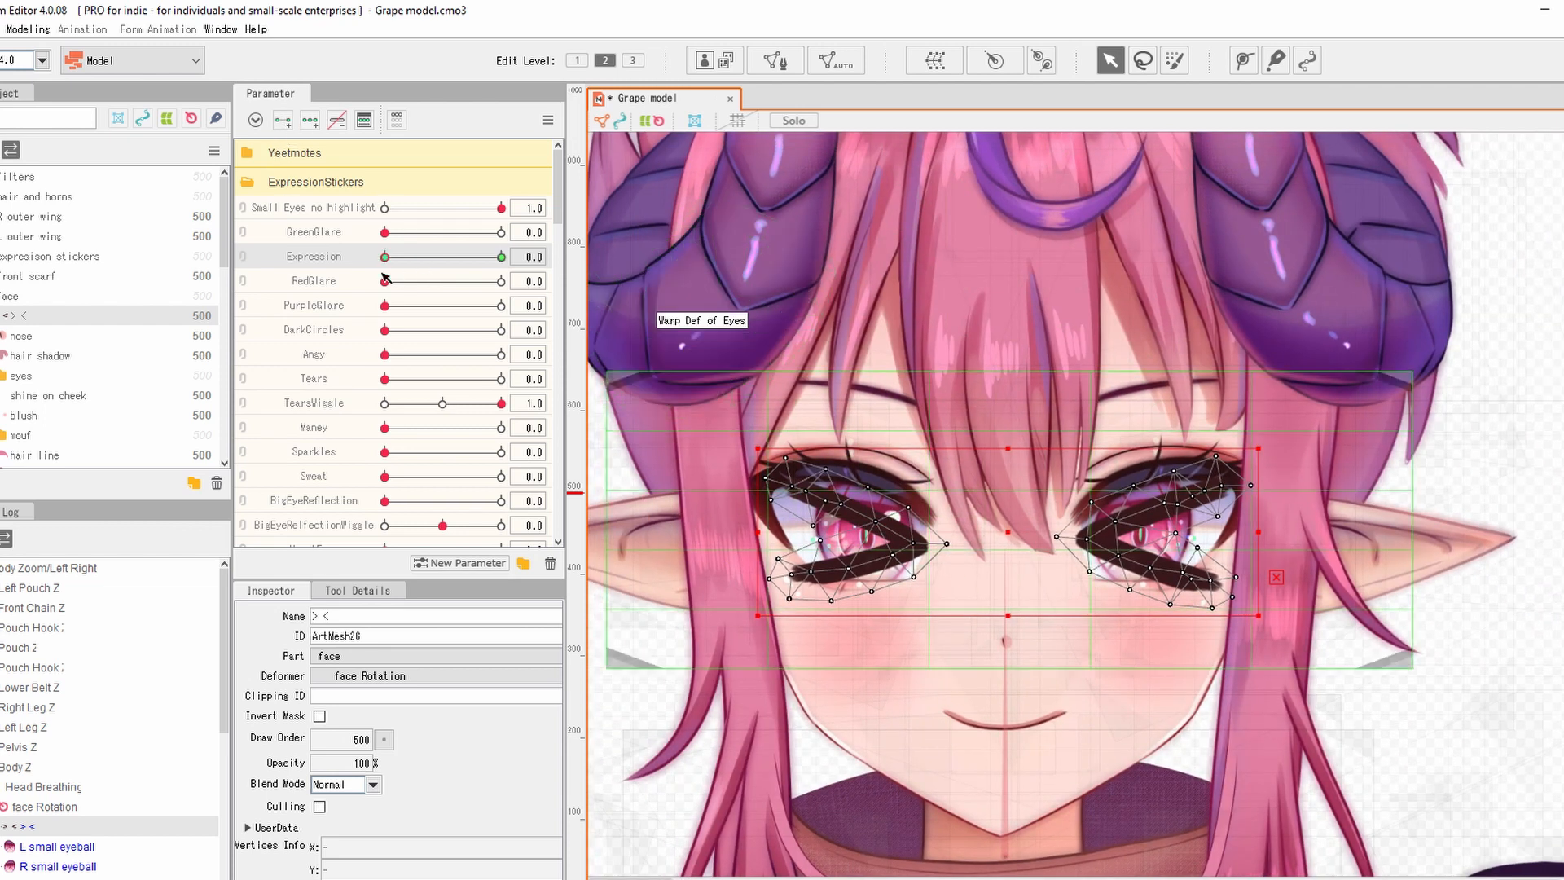
drag(386, 257, 350, 263)
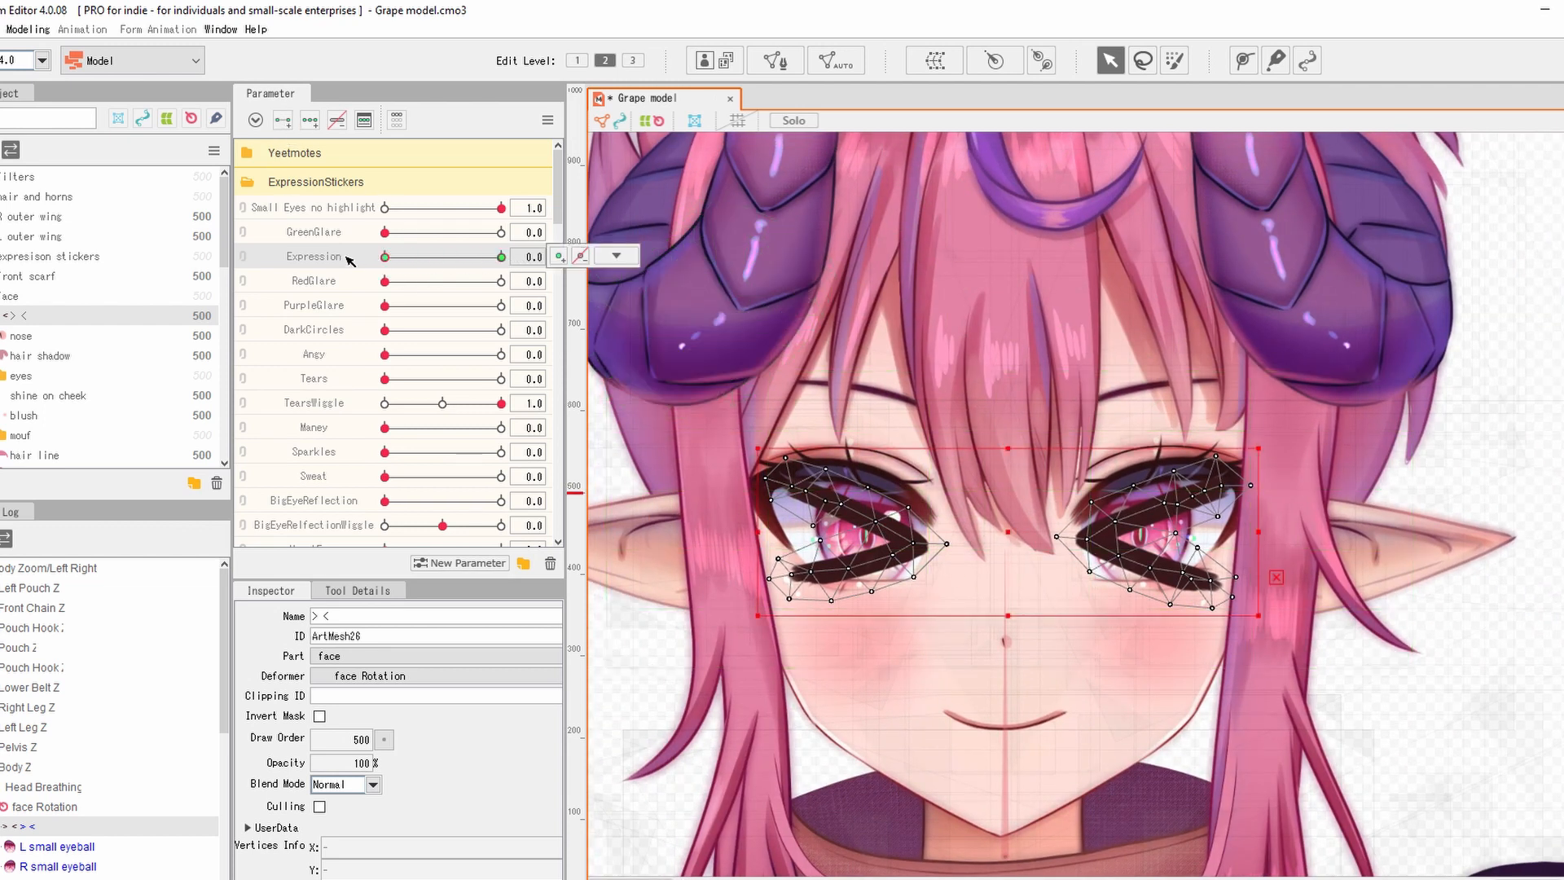
double_click(358, 762)
text(0)
key(Return)
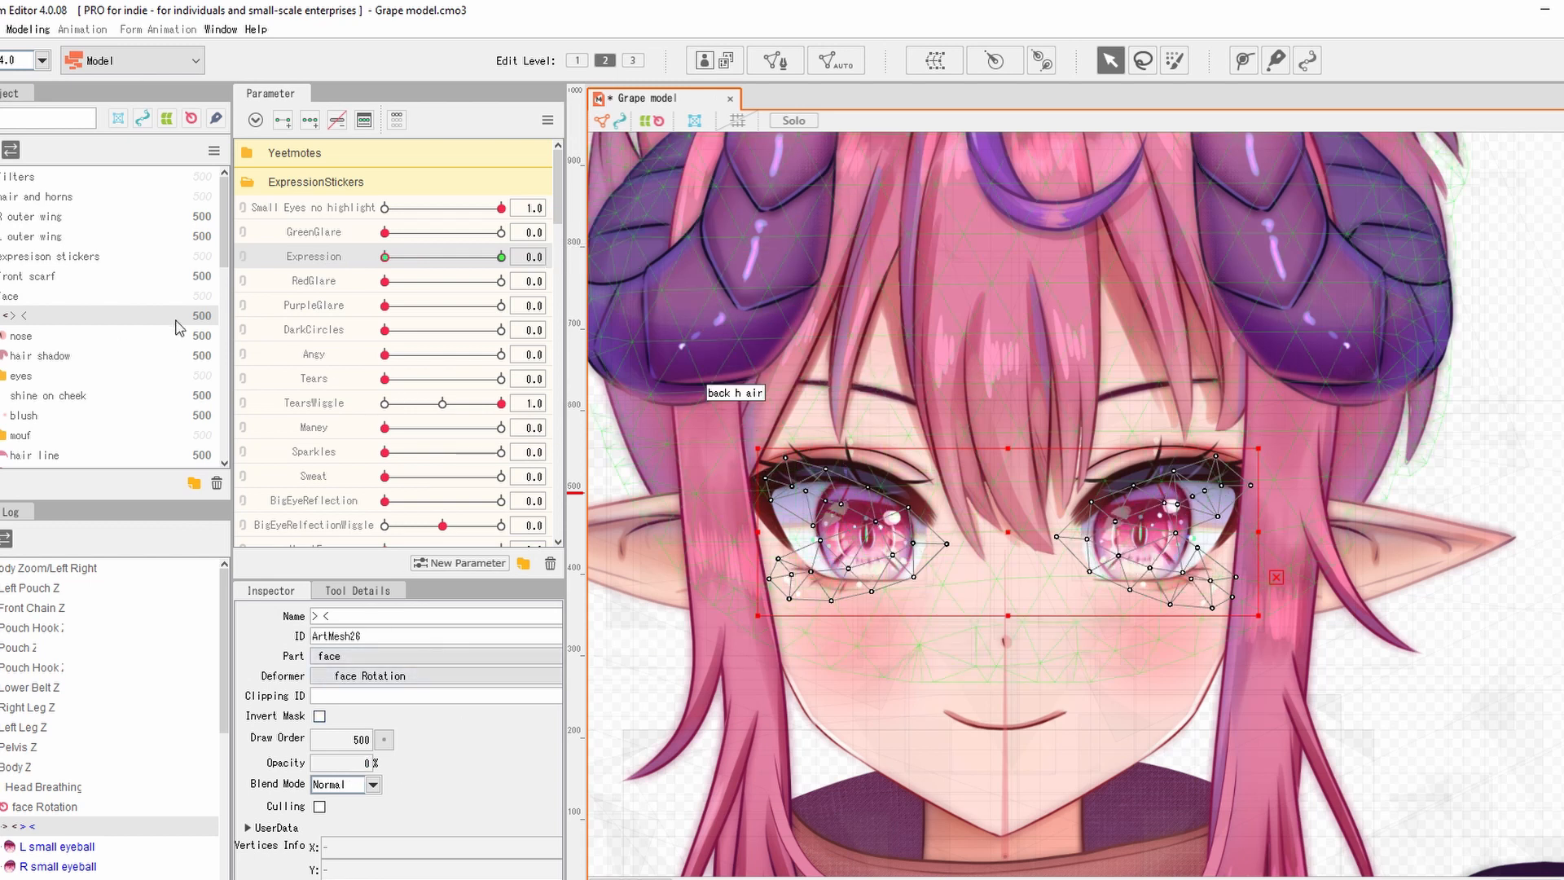
click(45, 379)
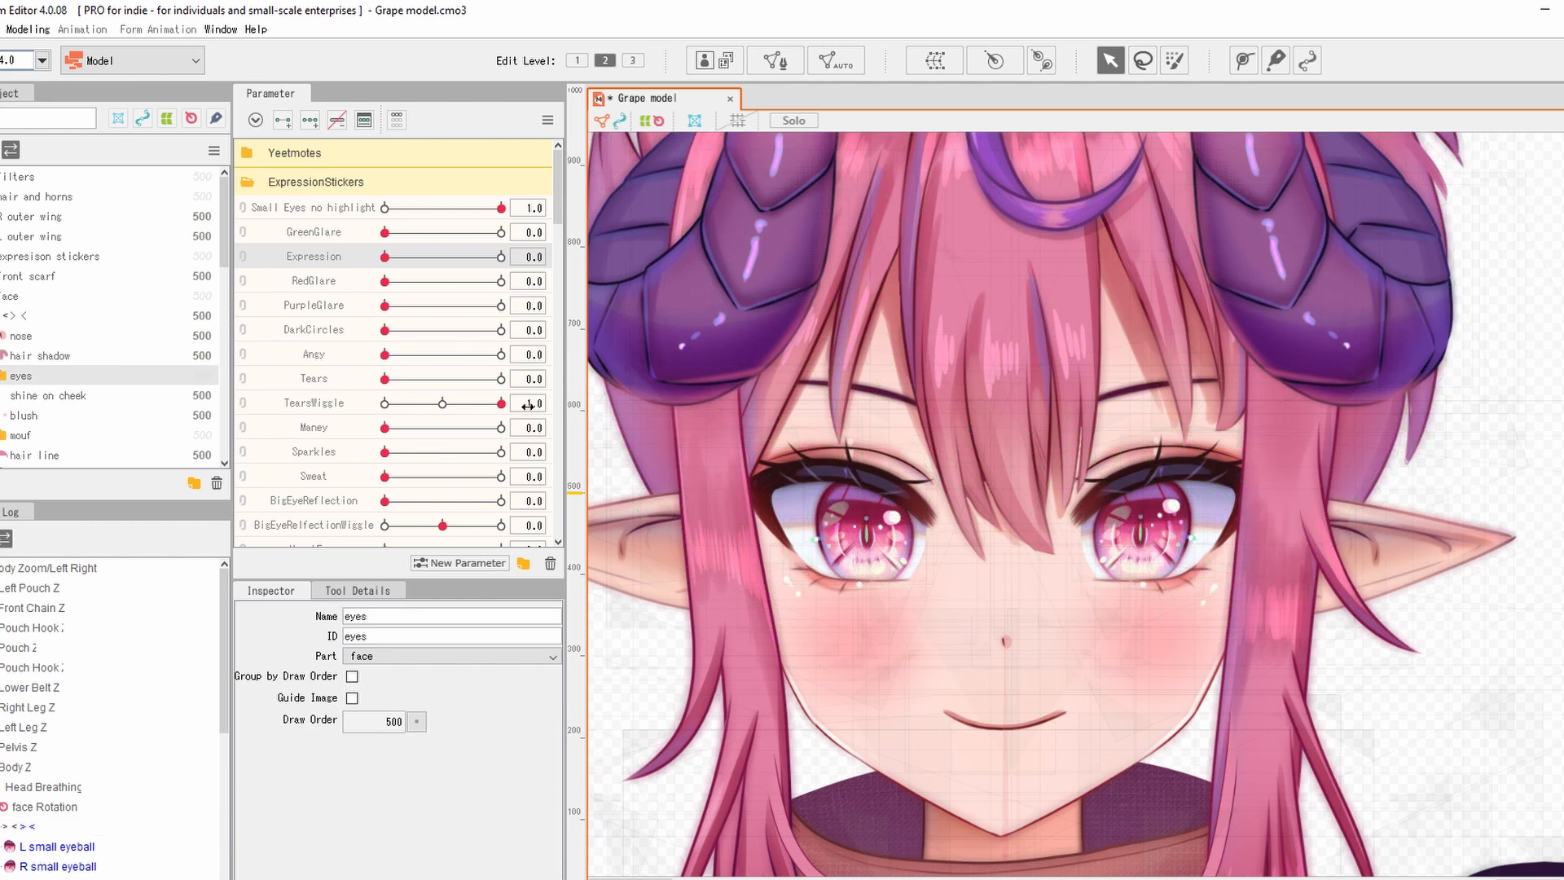
Expand the eyes, Left eye and Right eye folders, select Warp Def of Eyes, and launch Create Warp Deformer.
click(0, 375)
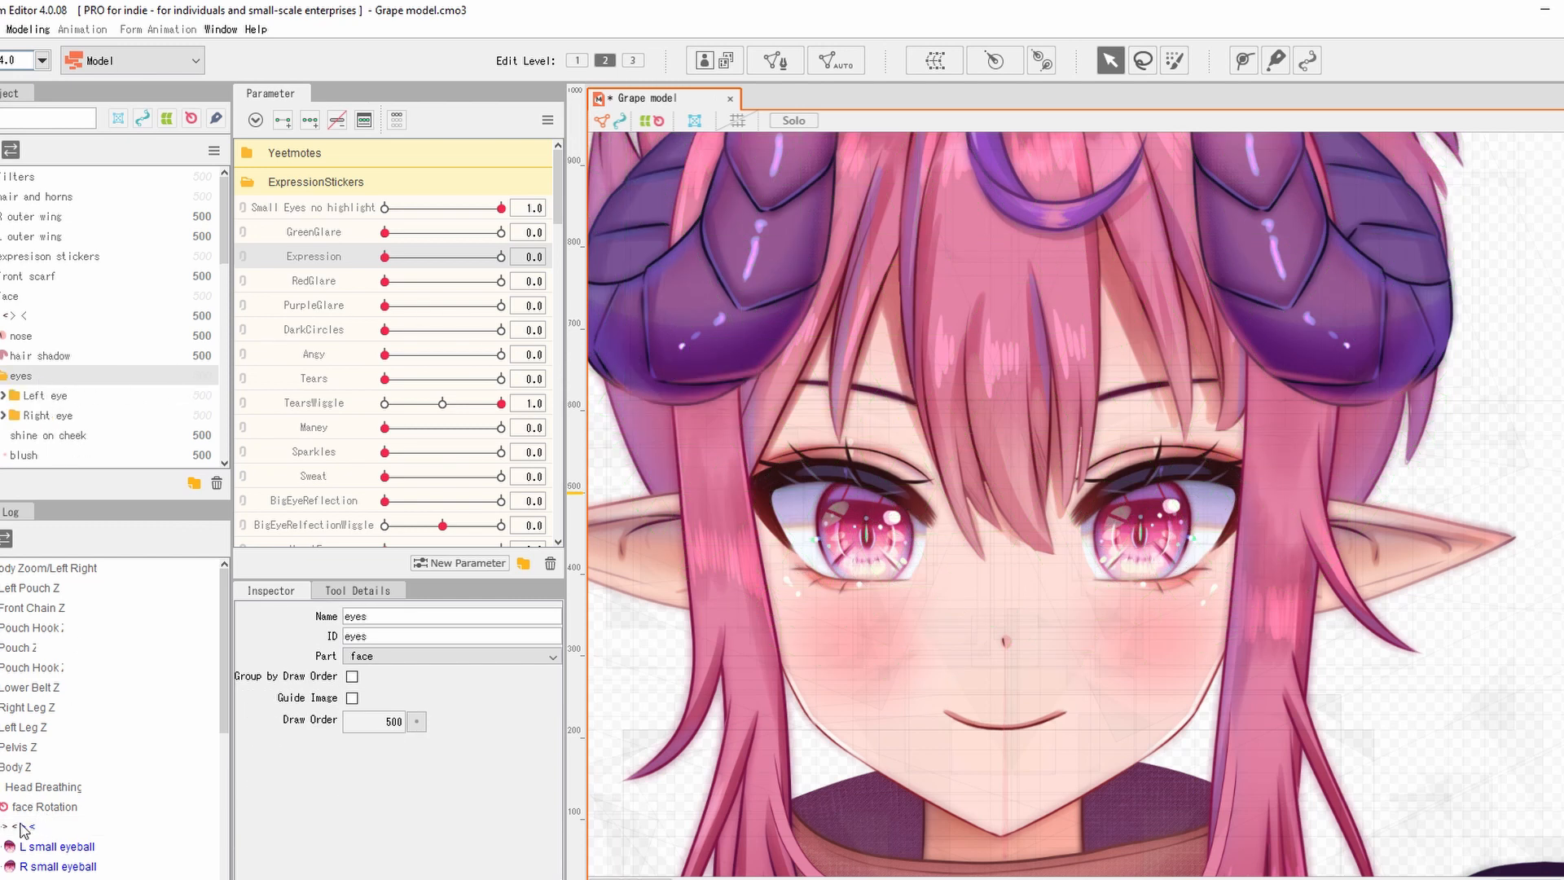
scroll(22, 829, down, 10)
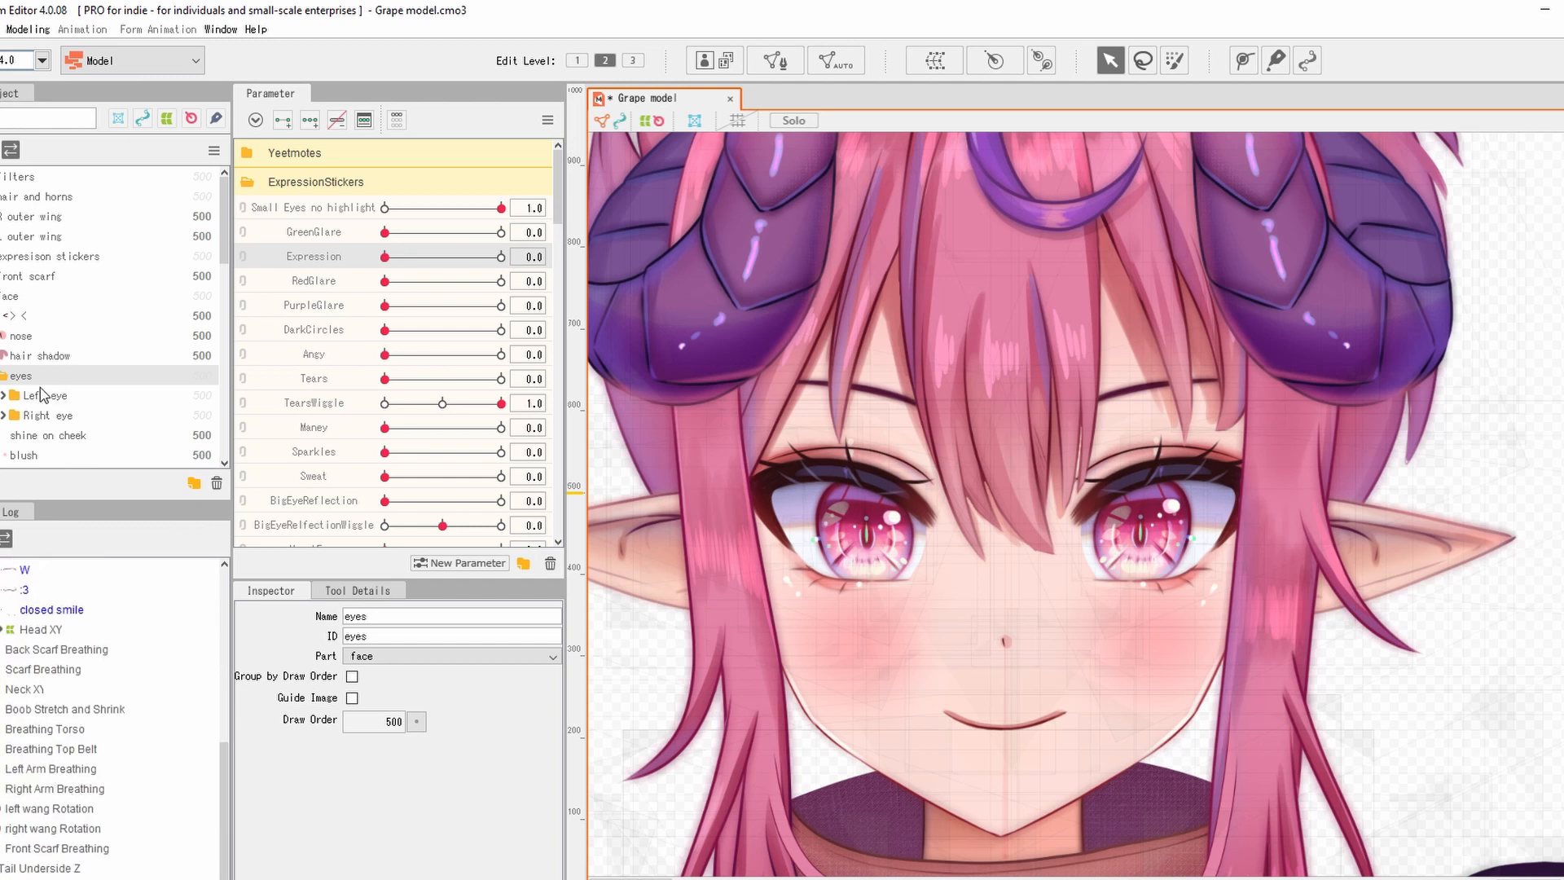
click(4, 396)
scroll(16, 396, down, 5)
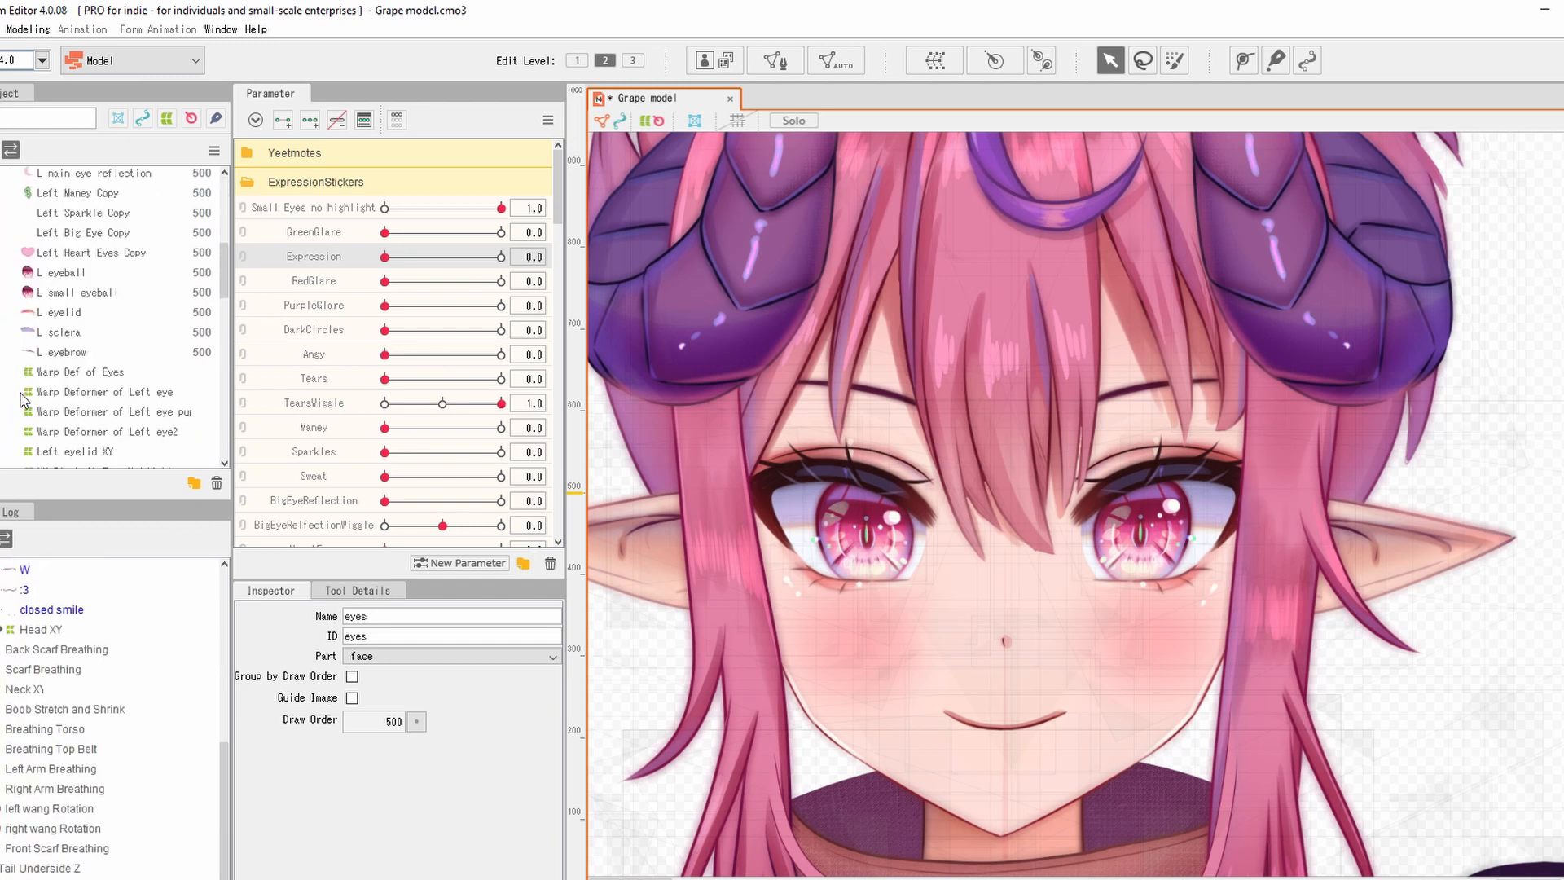
scroll(22, 388, down, 3)
click(3, 323)
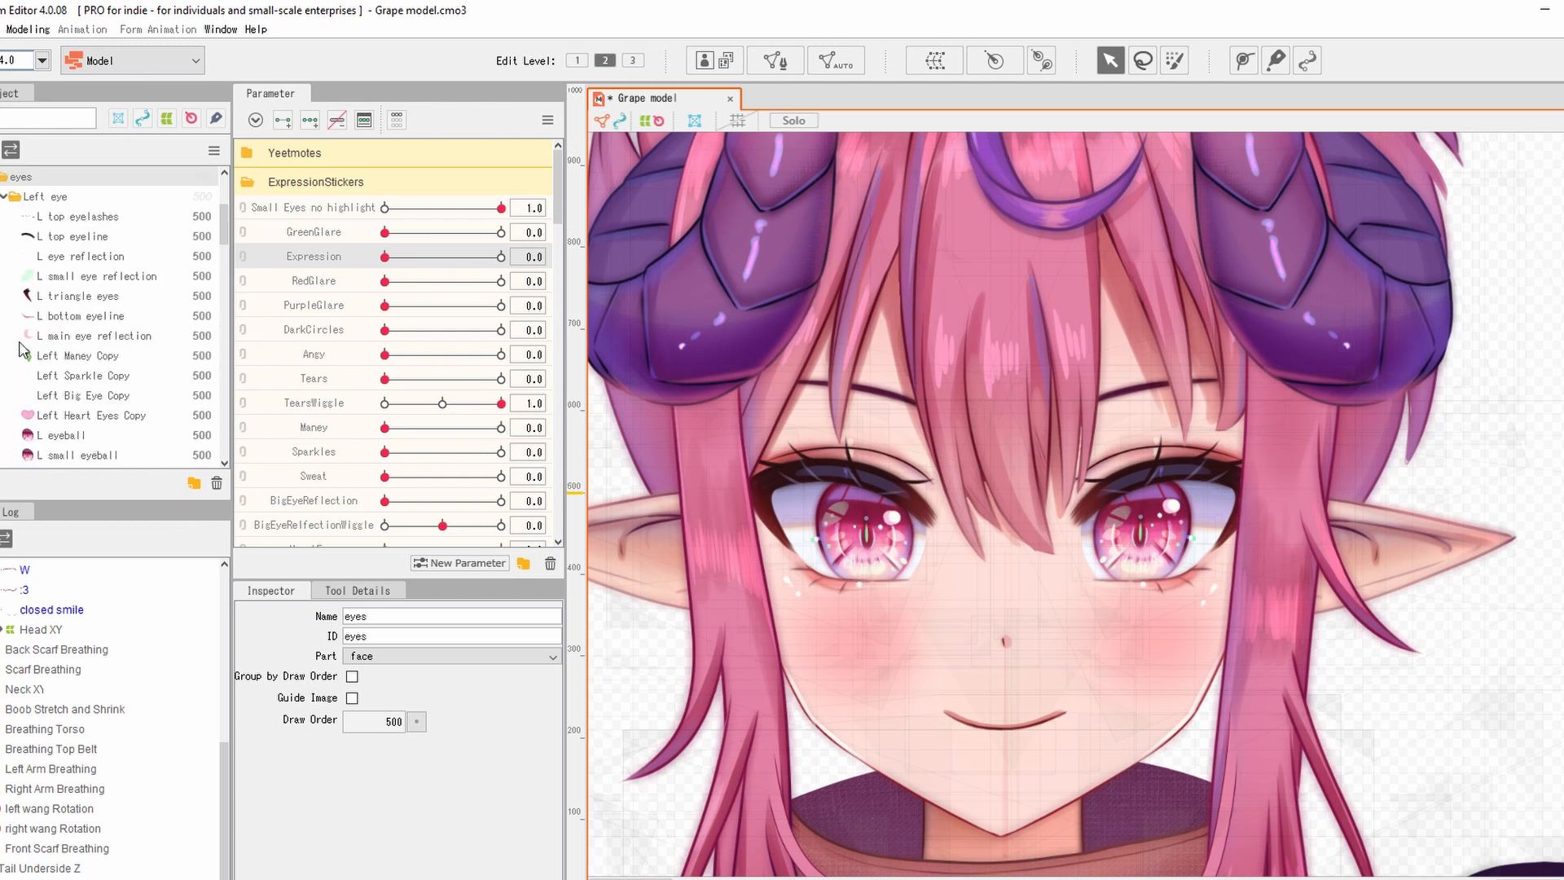
scroll(49, 358, up, 3)
click(115, 392)
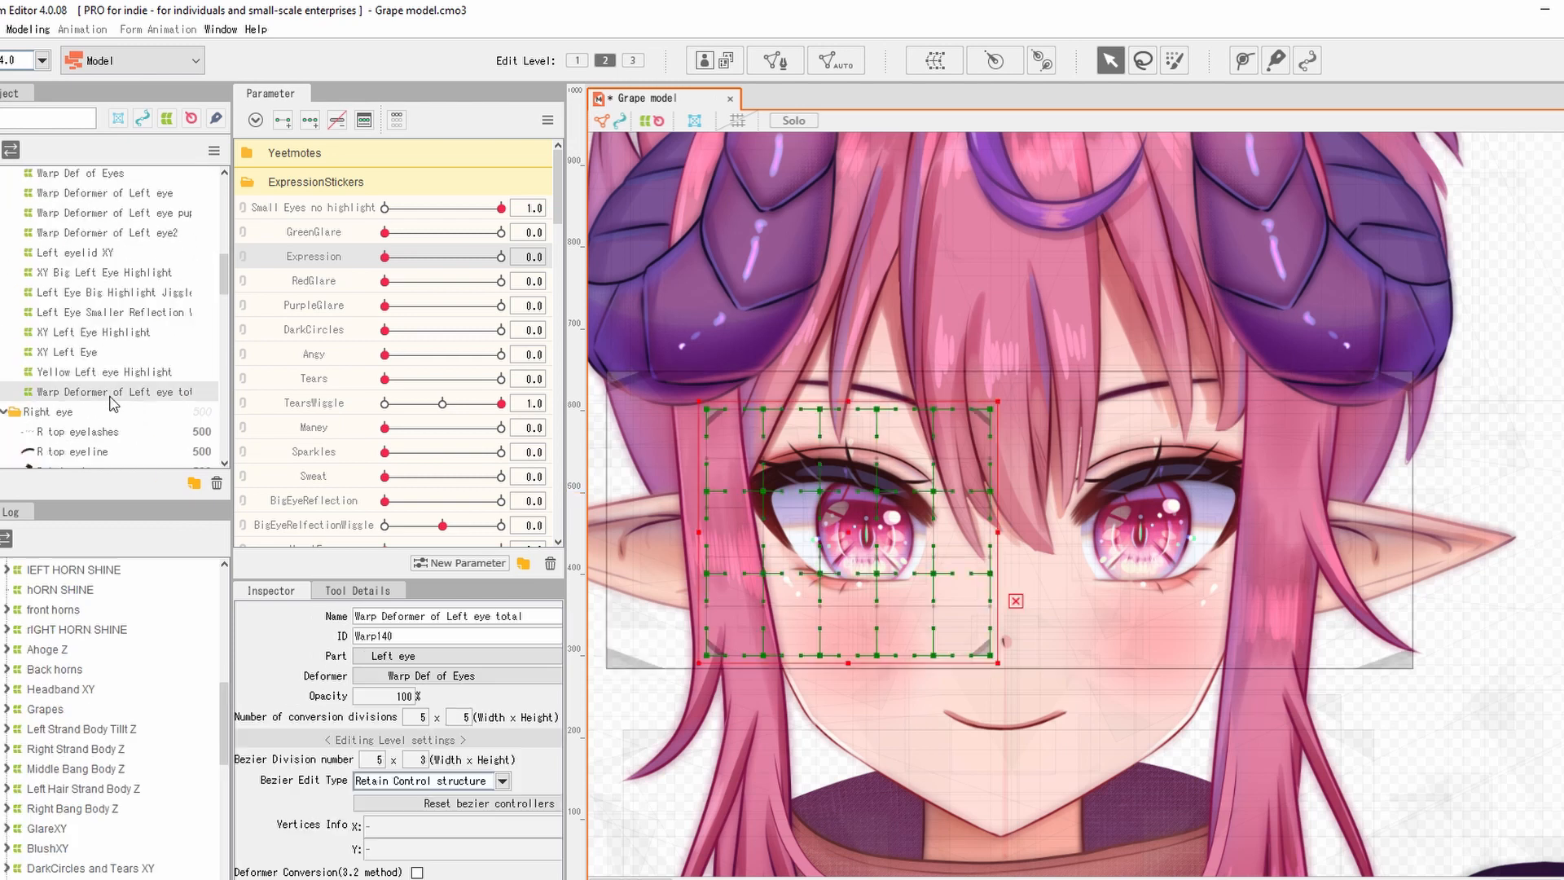
click(614, 382)
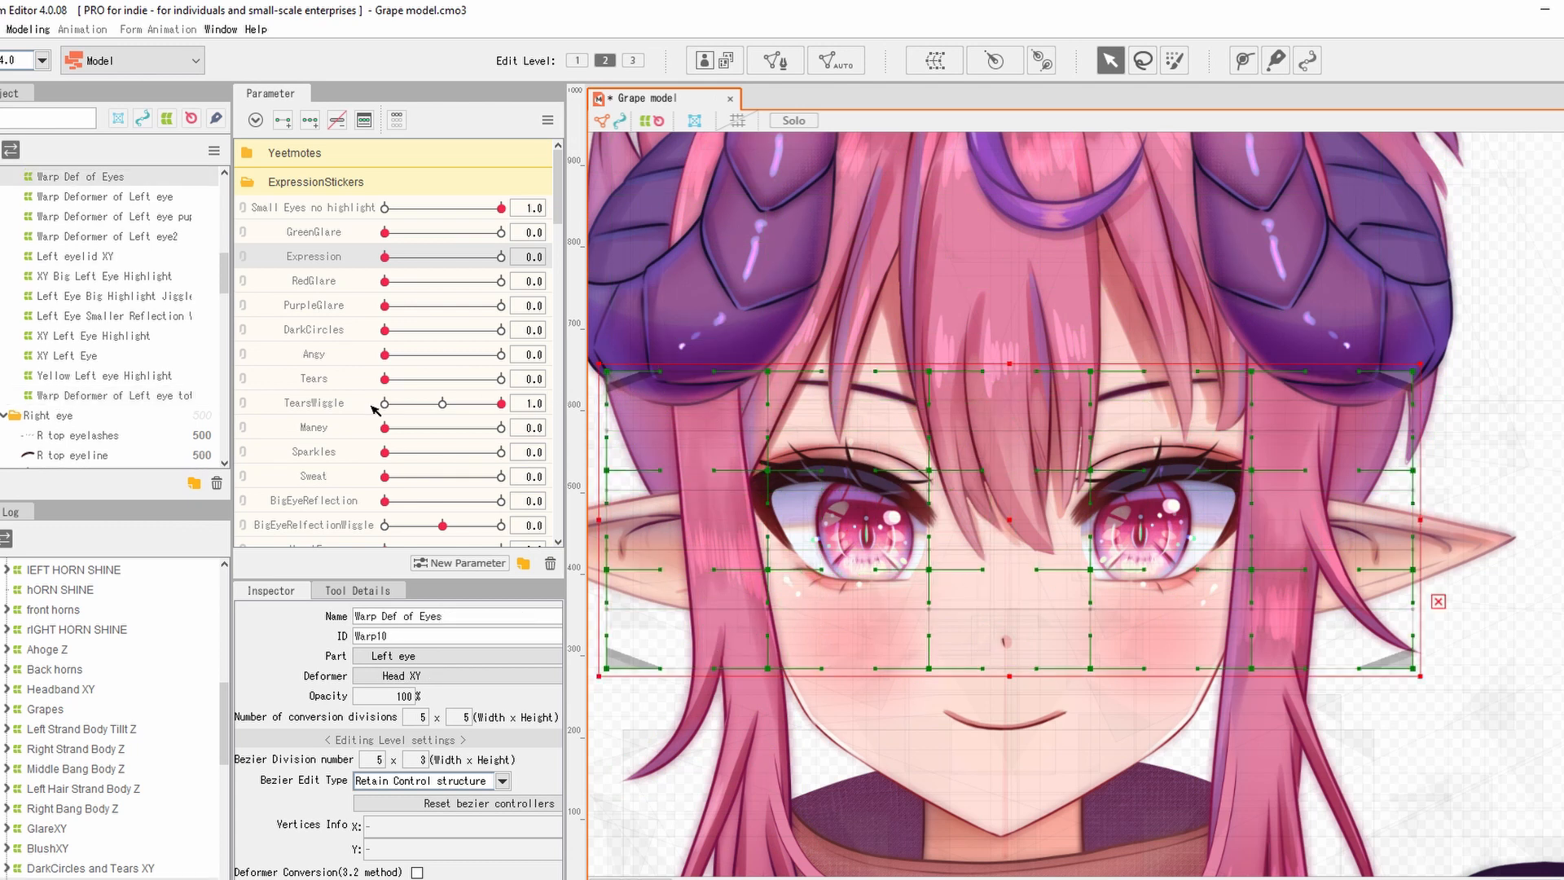
click(936, 61)
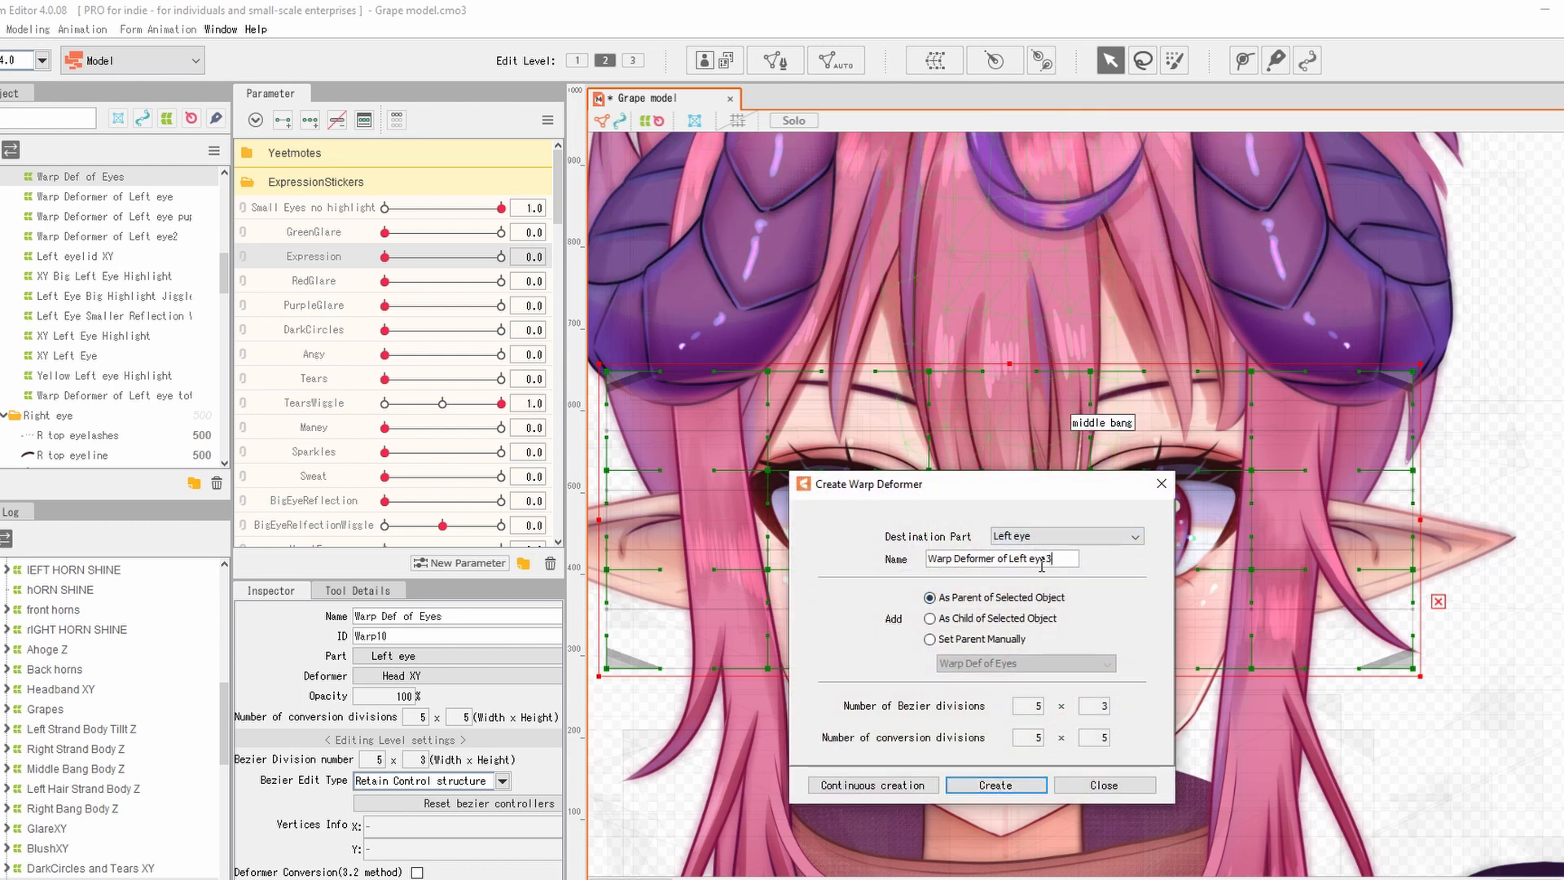
Create the '><face' warp deformer in Left eye as parent of the selected object.
text(>< face)
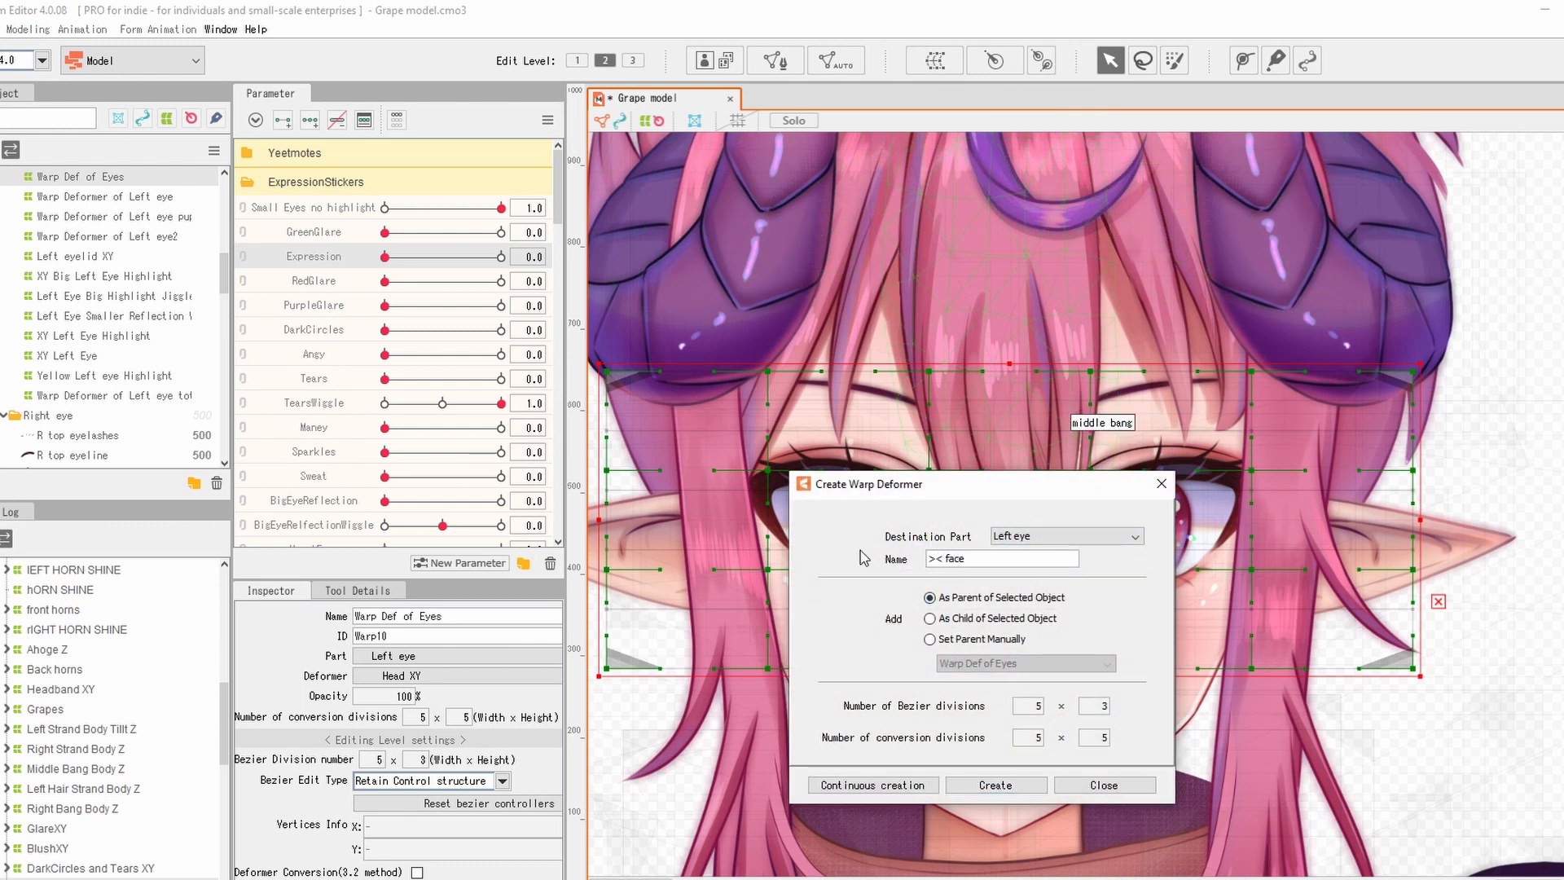
click(993, 785)
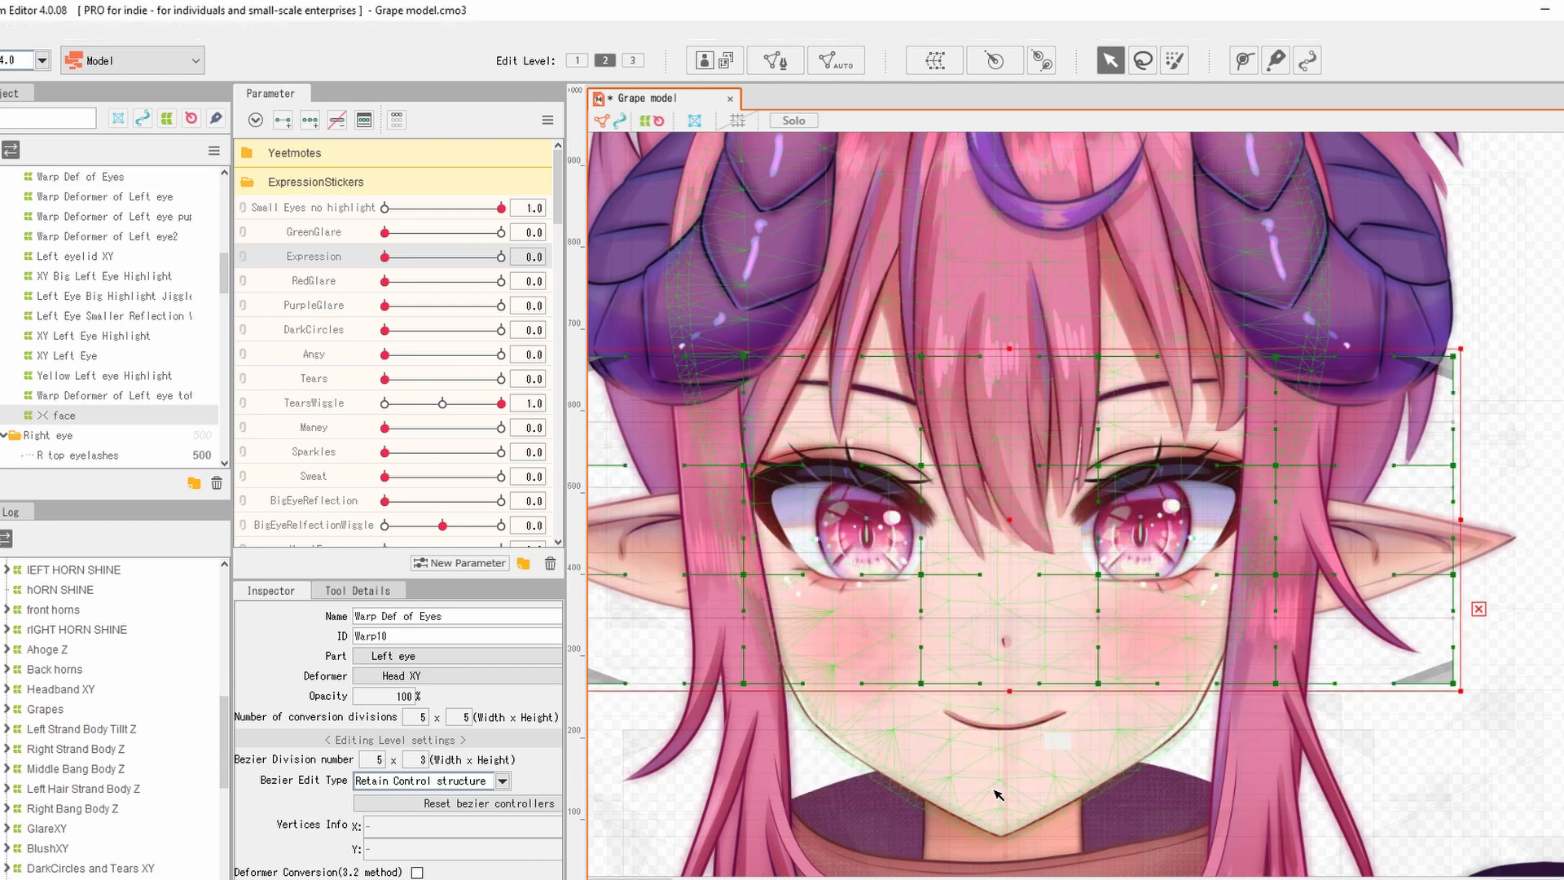
right_click(322, 267)
Rename the Expression parameter to '>< eyes' with ID ParamVEyes.
click(357, 277)
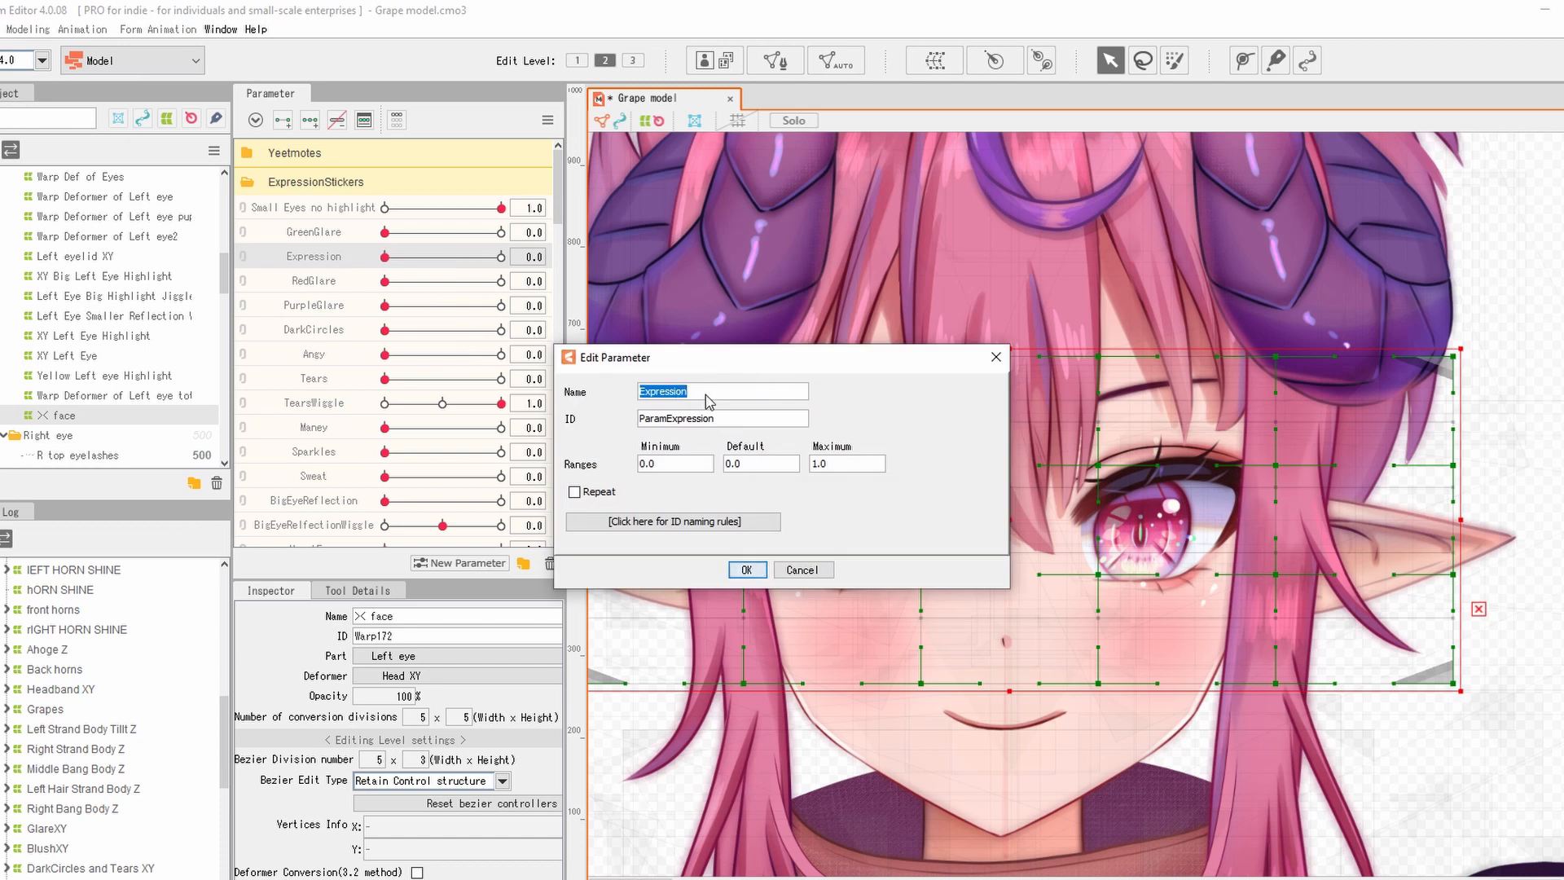
text(>< ey)
click(720, 419)
key(BackSpace)
key(BackSpace)
key(BackSpace)
key(BackSpace)
key(BackSpace)
key(BackSpace)
key(BackSpace)
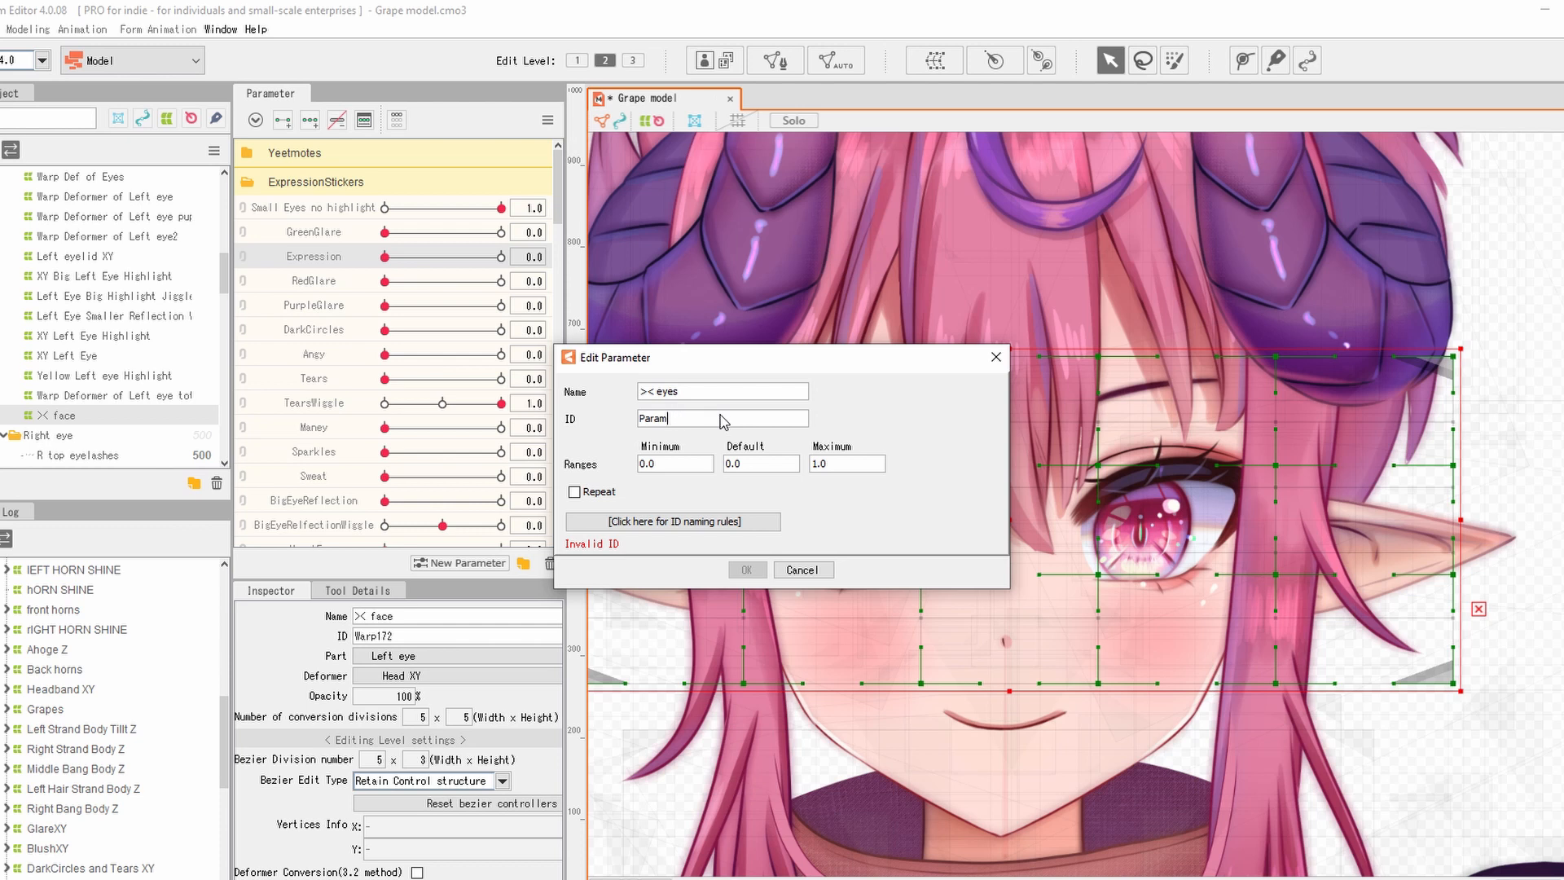
text(VEyes)
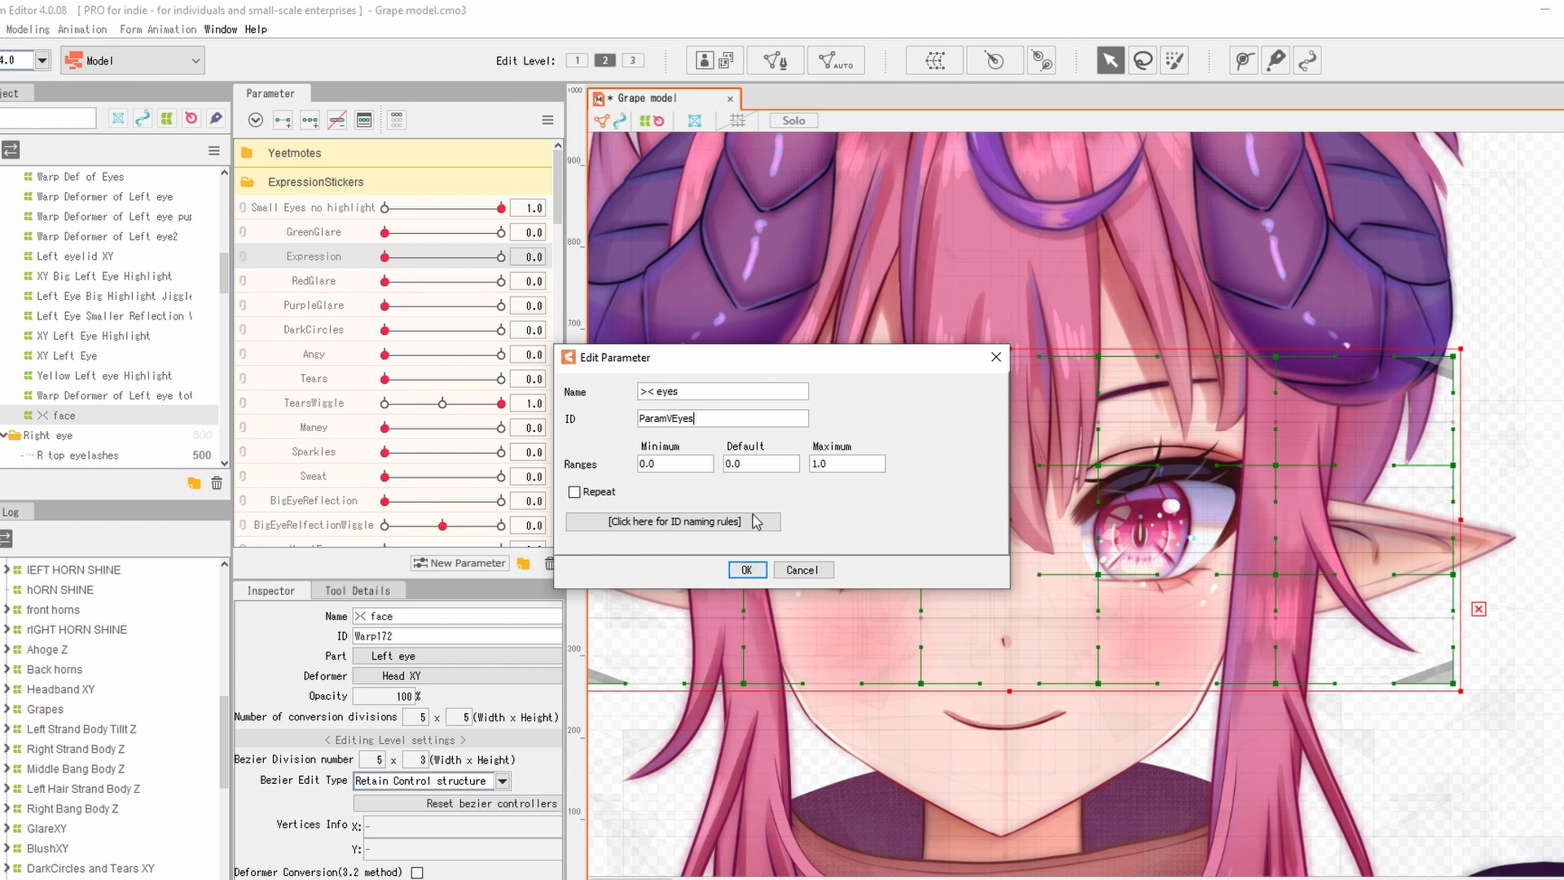
click(746, 570)
Add two keys to the >< eyes parameter and reframe the view on the whole face.
drag(888, 483, 898, 490)
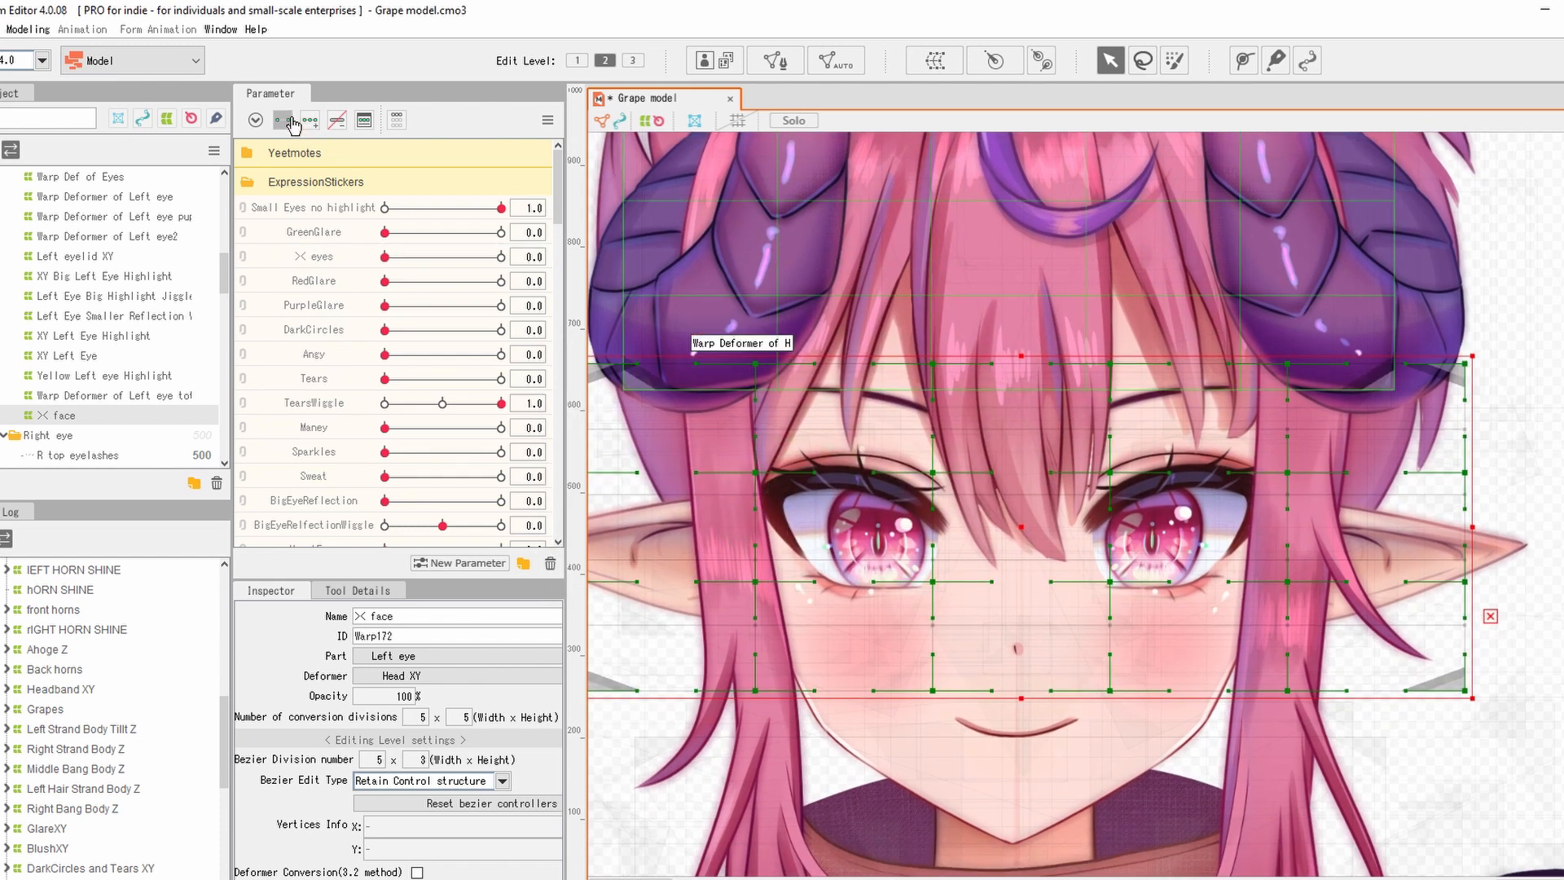
click(322, 263)
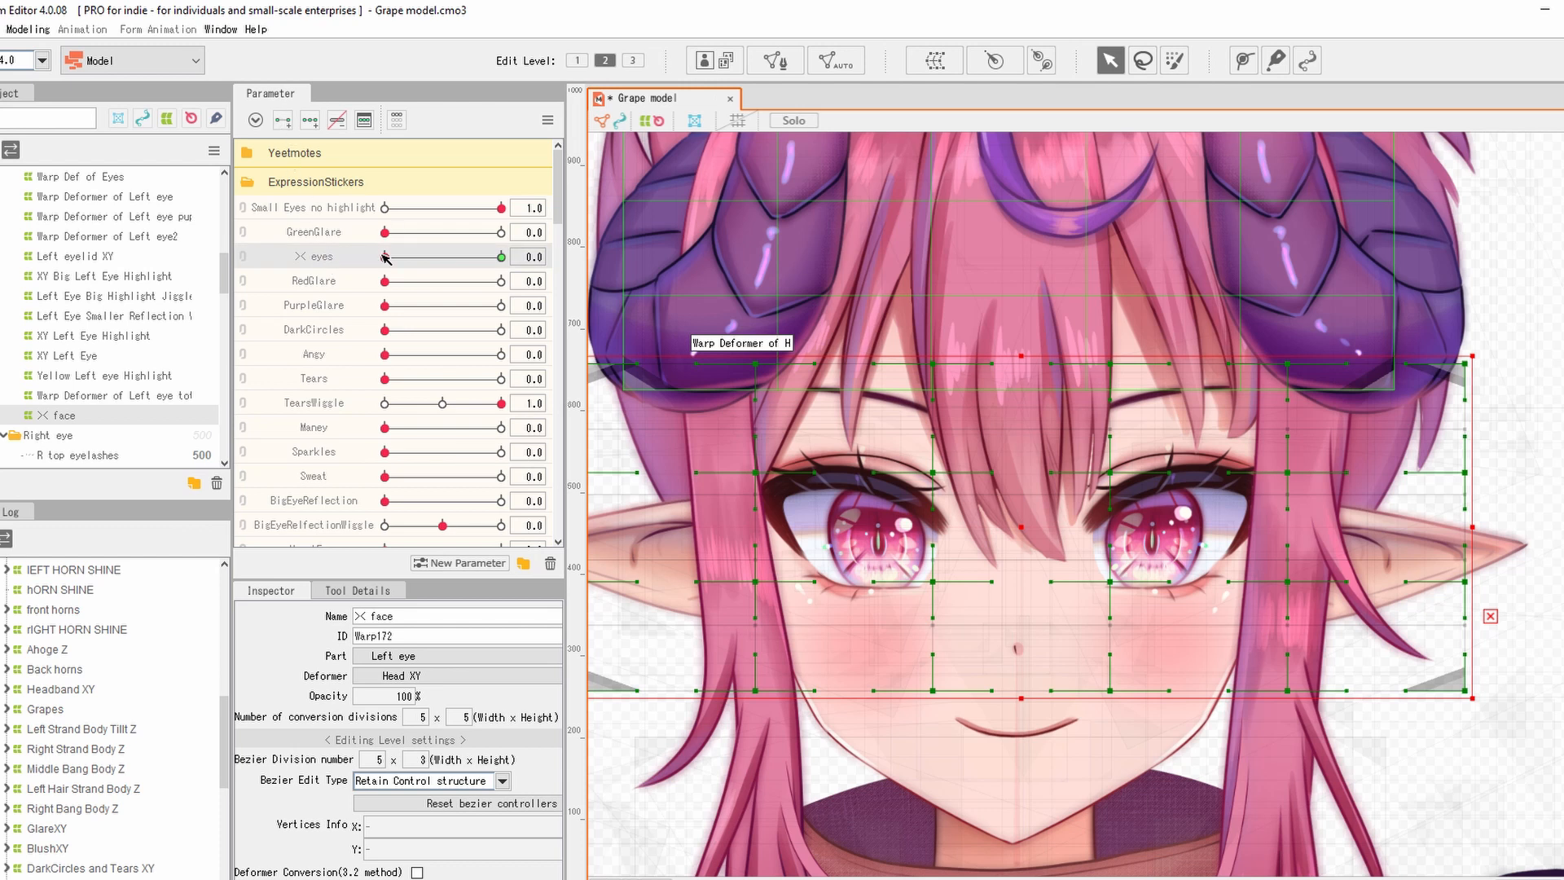
mouse_move(384, 257)
mouse_down()
mouse_move(501, 256)
mouse_move(363, 267)
mouse_up()
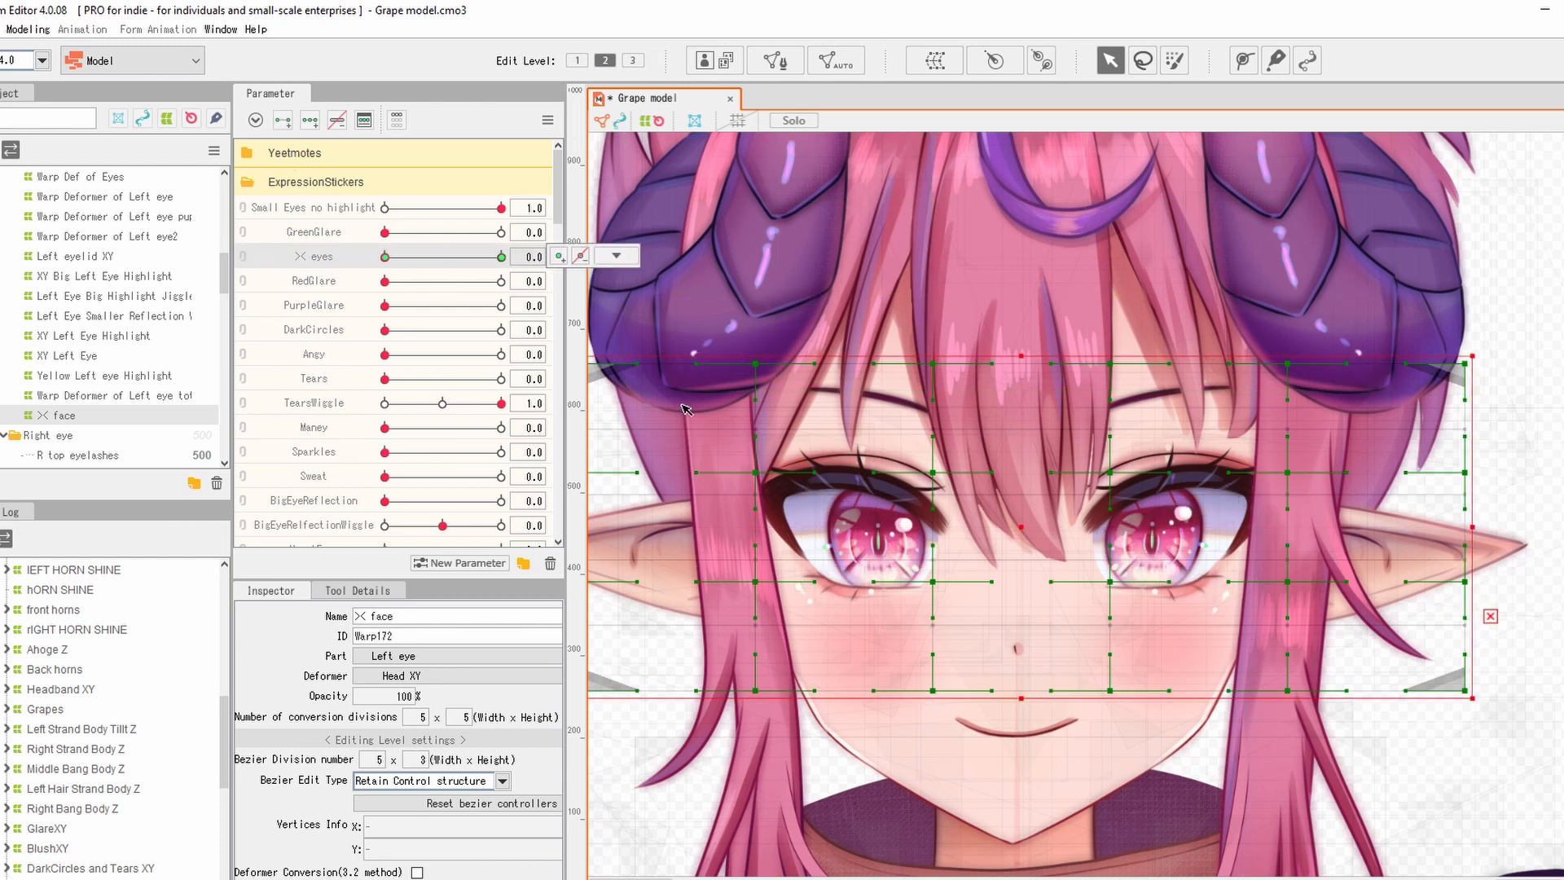
scroll(904, 528, down, 2)
drag(904, 528, 943, 503)
scroll(1087, 479, up, 1)
drag(1090, 480, 1141, 455)
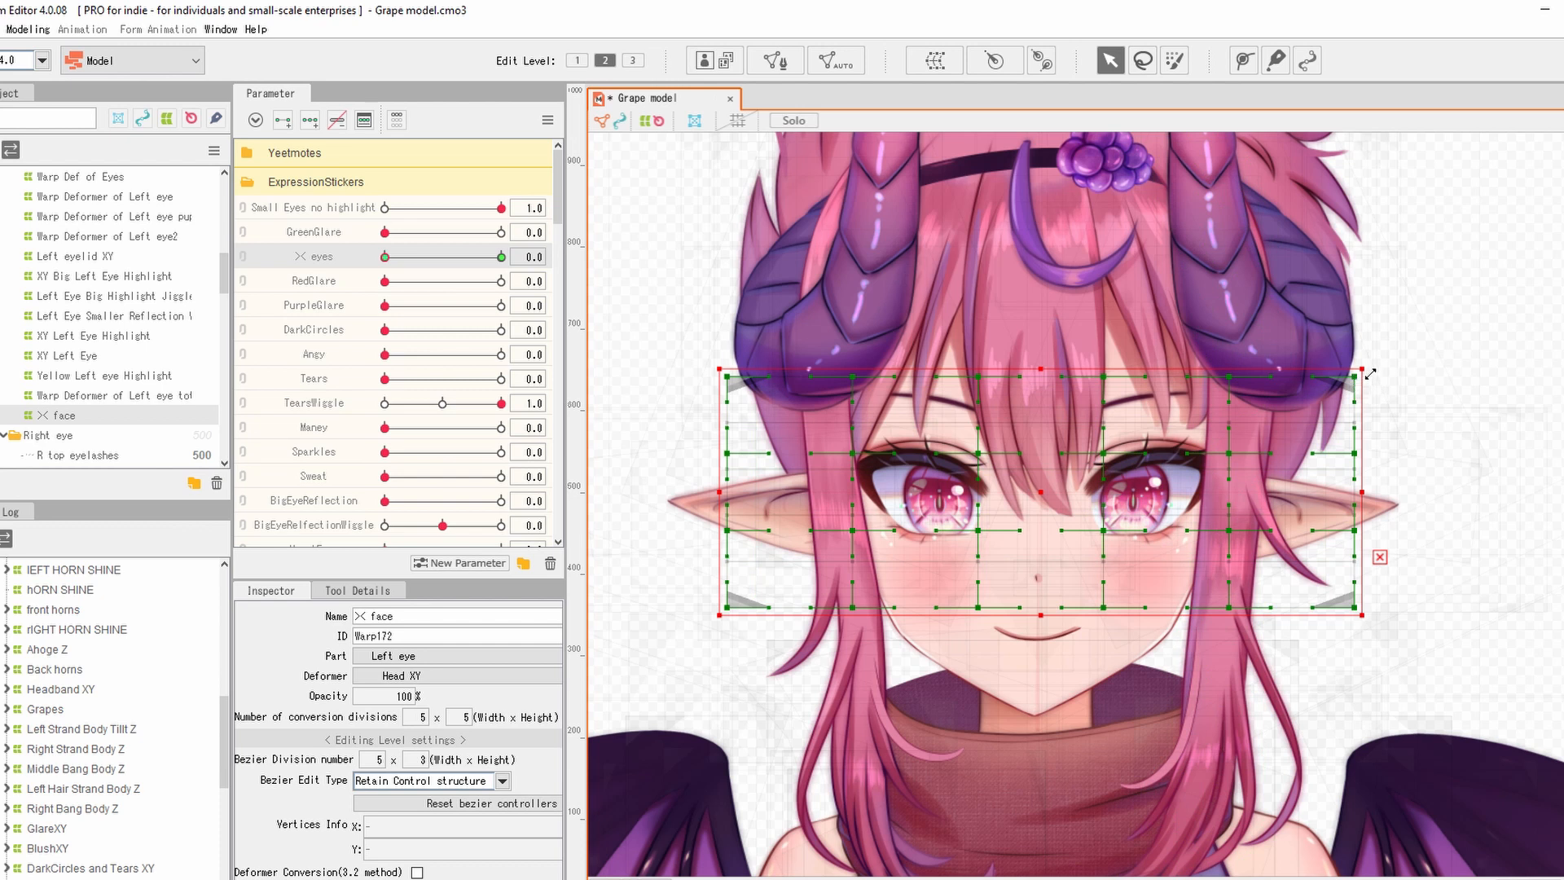
At >< eyes 1.0, collapse the ><face deformer to a dot and move it between the eyes.
mouse_move(1370, 373)
mouse_down()
mouse_move(737, 598)
mouse_move(1059, 531)
mouse_move(1046, 515)
mouse_up()
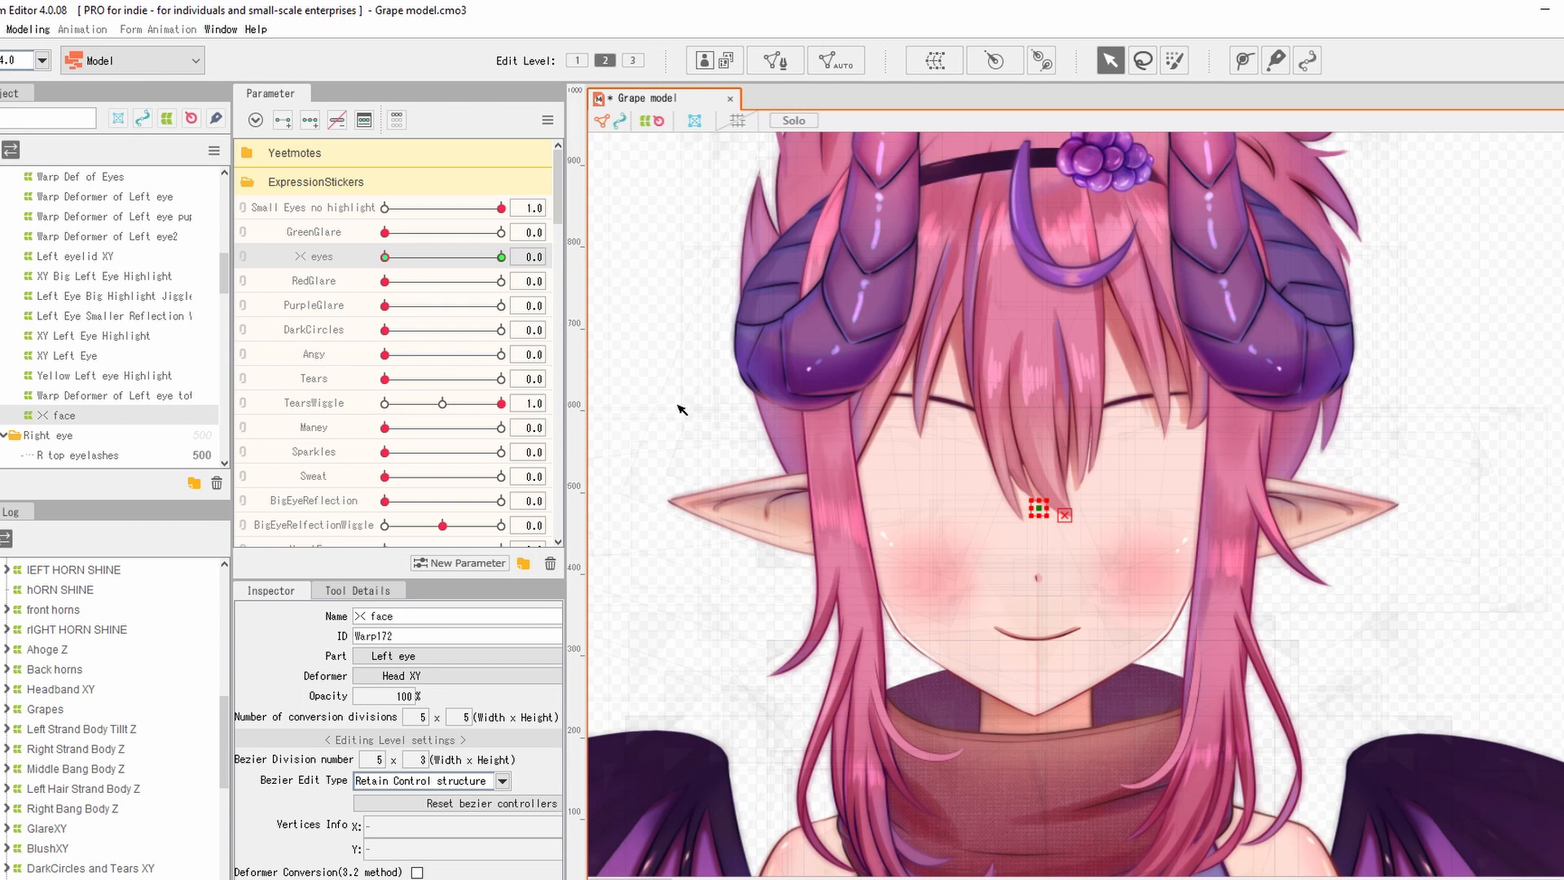
key(ctrl+z)
key(ctrl+z)
key(ctrl+z)
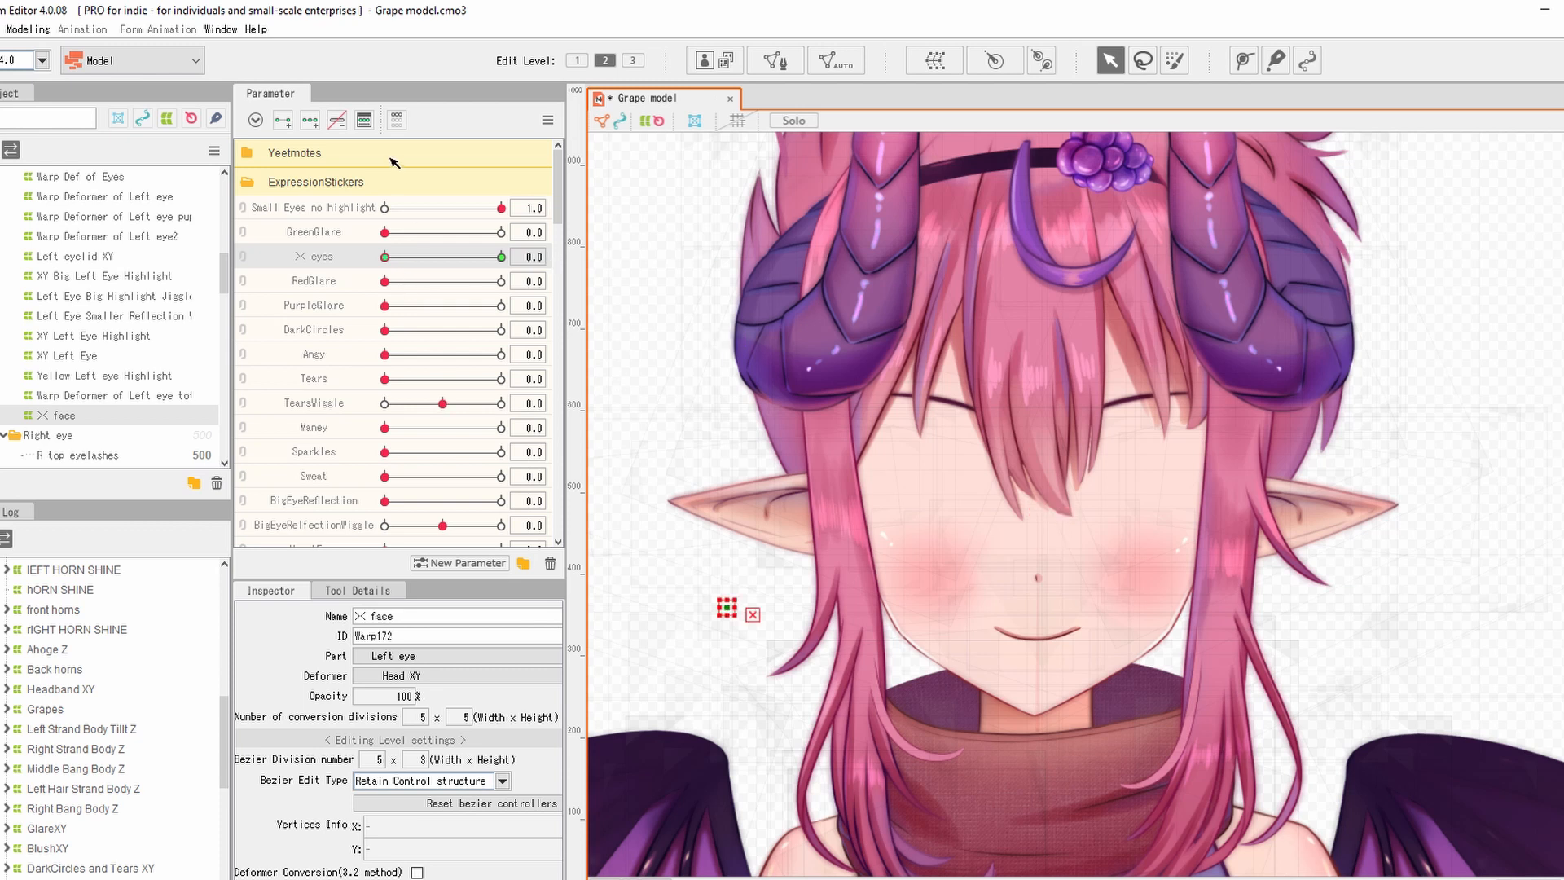
click(501, 256)
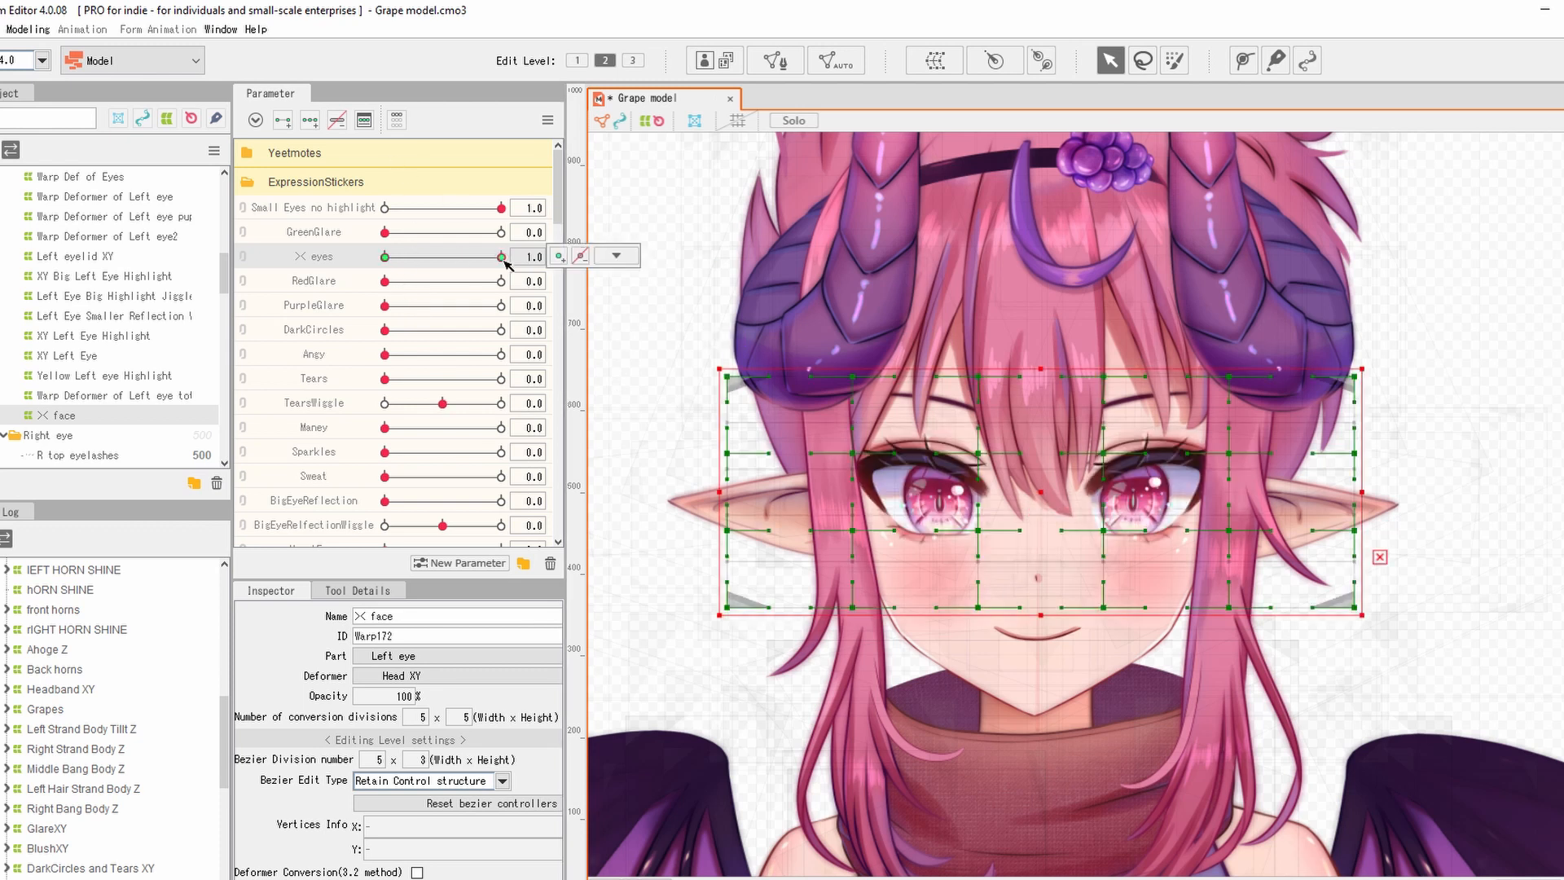
mouse_move(1368, 377)
mouse_down()
mouse_move(916, 492)
mouse_move(730, 600)
mouse_move(991, 551)
mouse_move(967, 552)
mouse_up()
key(ctrl+z)
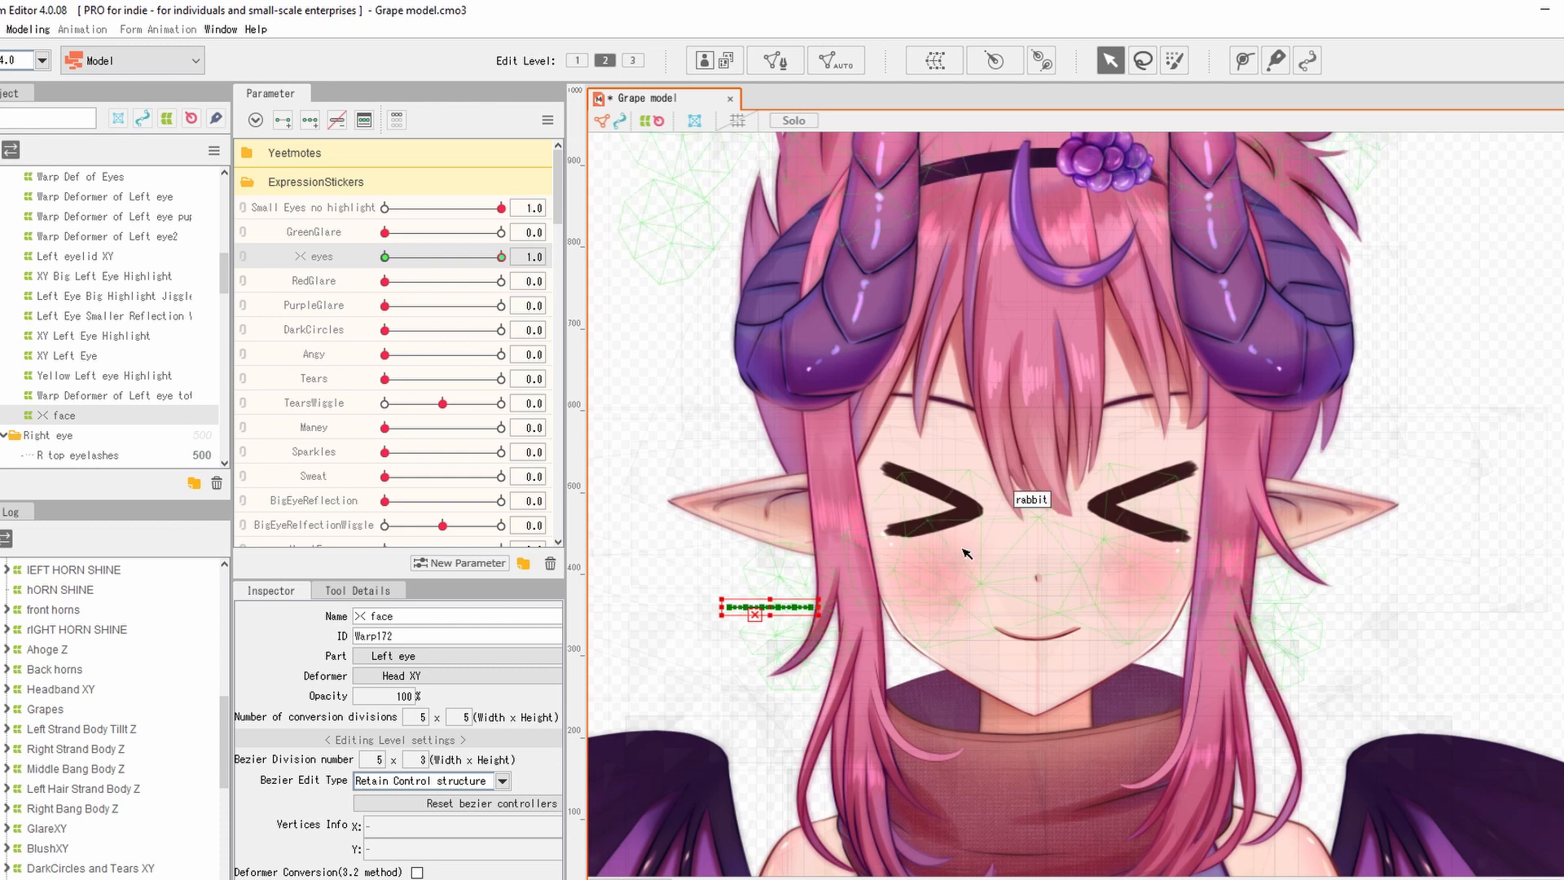
drag(734, 614, 1045, 486)
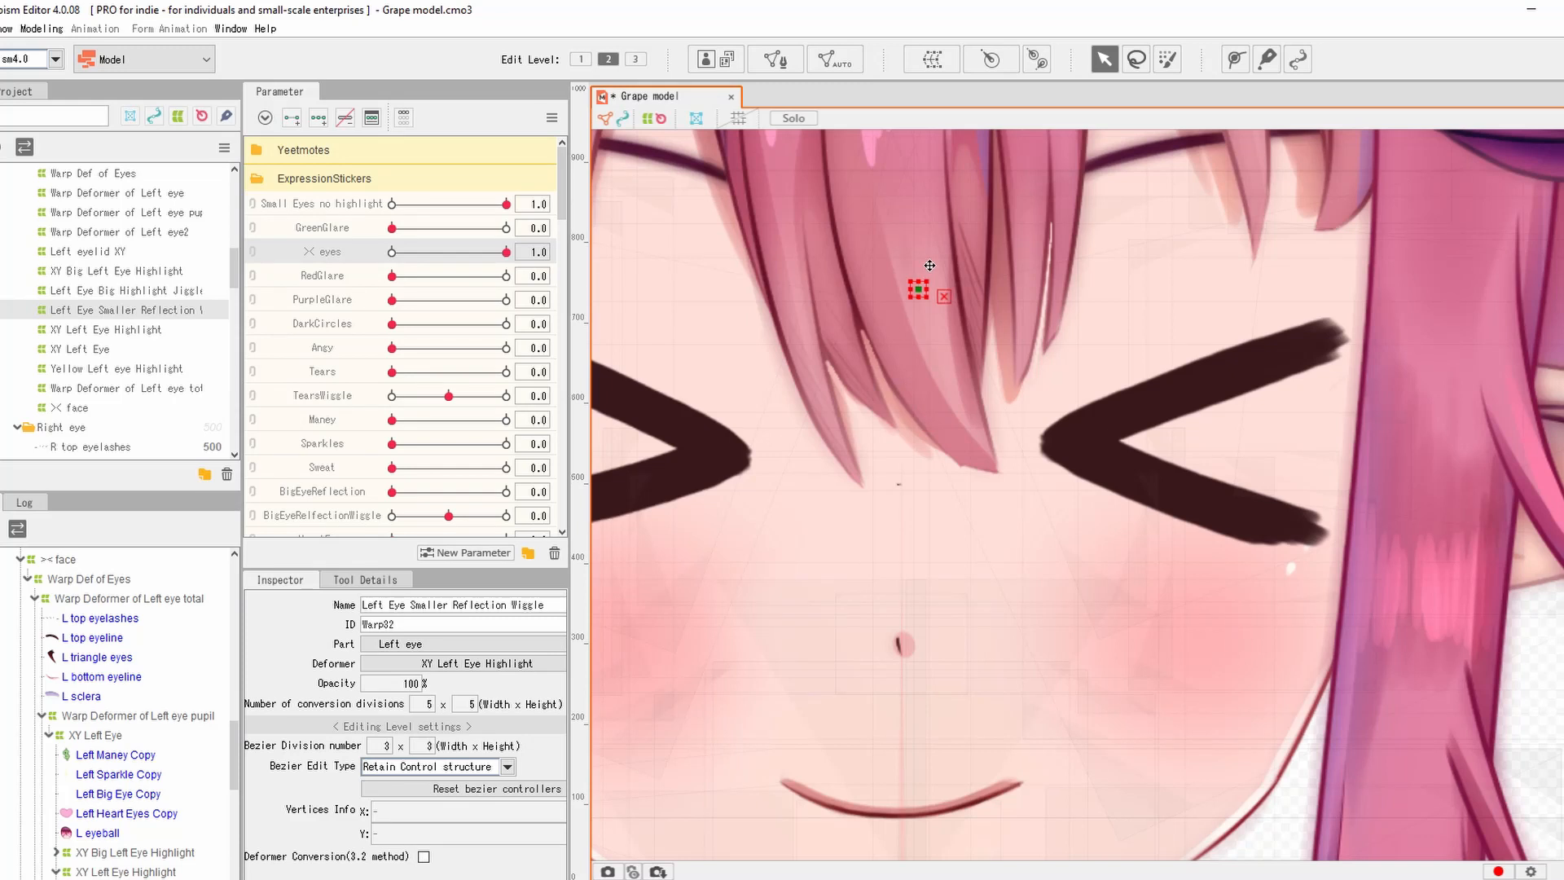
Nudge the shrunken deformer lower and inspect the Left Eye highlight and reflection deformers.
drag(925, 300, 907, 338)
scroll(1013, 432, down, 6)
click(1340, 413)
drag(1066, 419, 1083, 443)
scroll(1084, 442, up, 8)
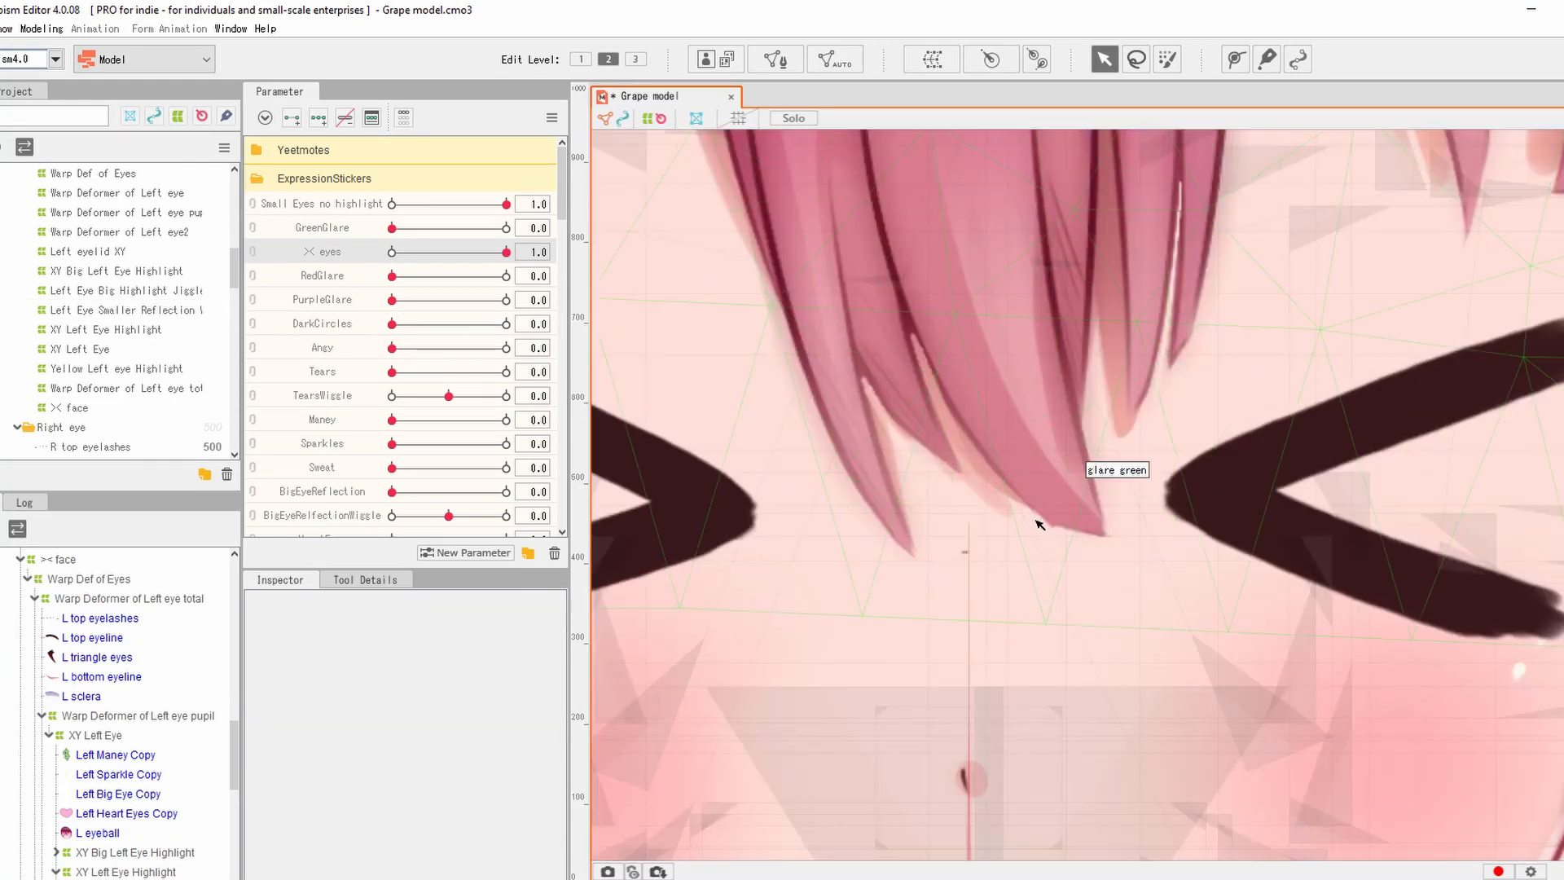
click(900, 596)
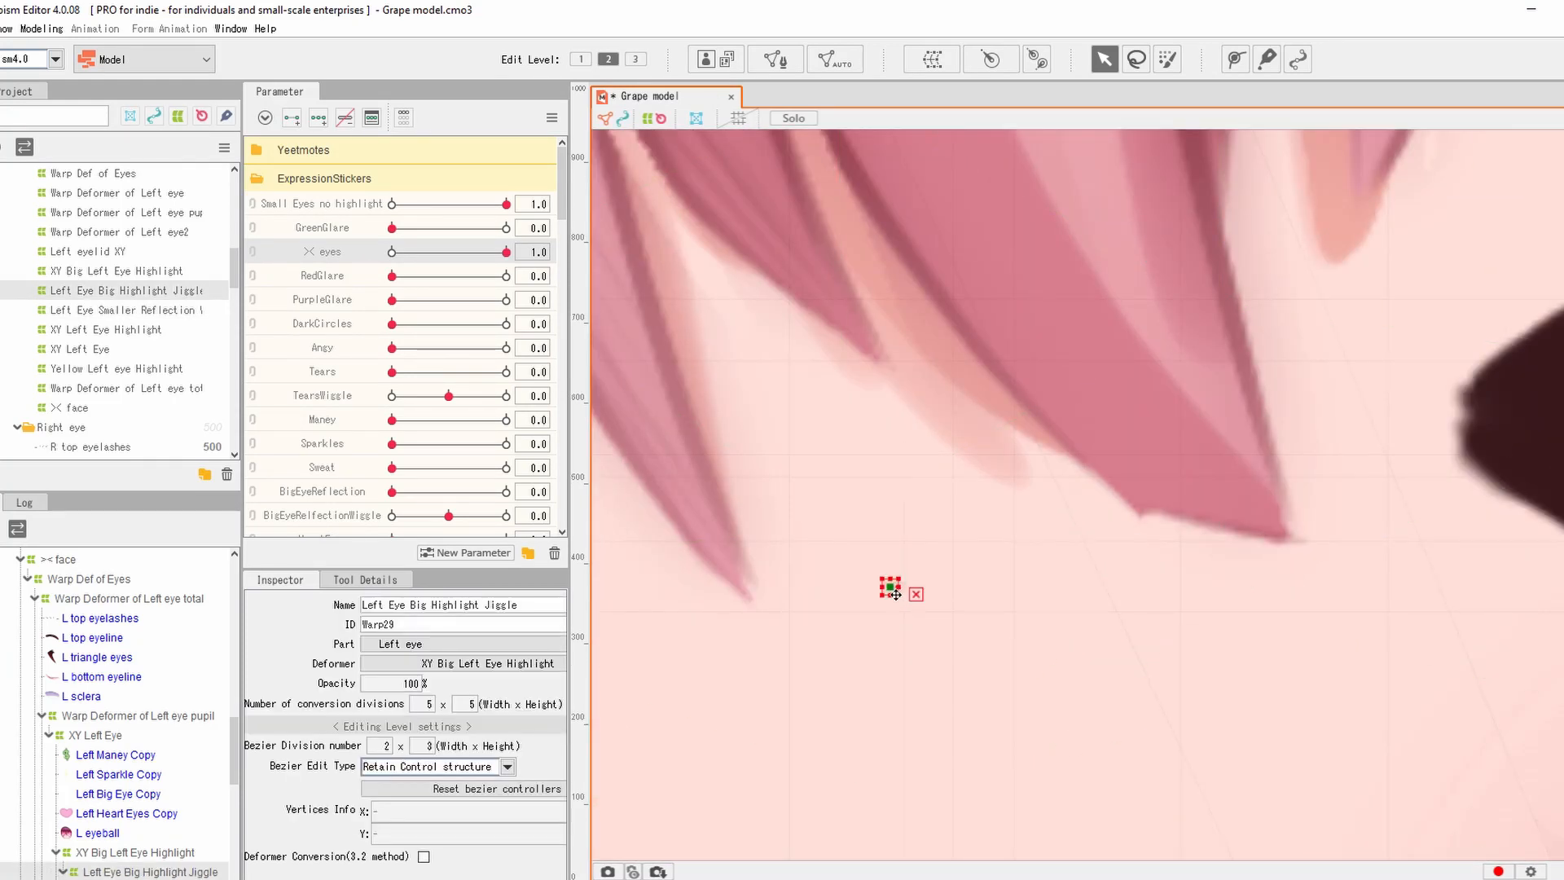
scroll(899, 597, up, 2)
scroll(900, 589, down, 3)
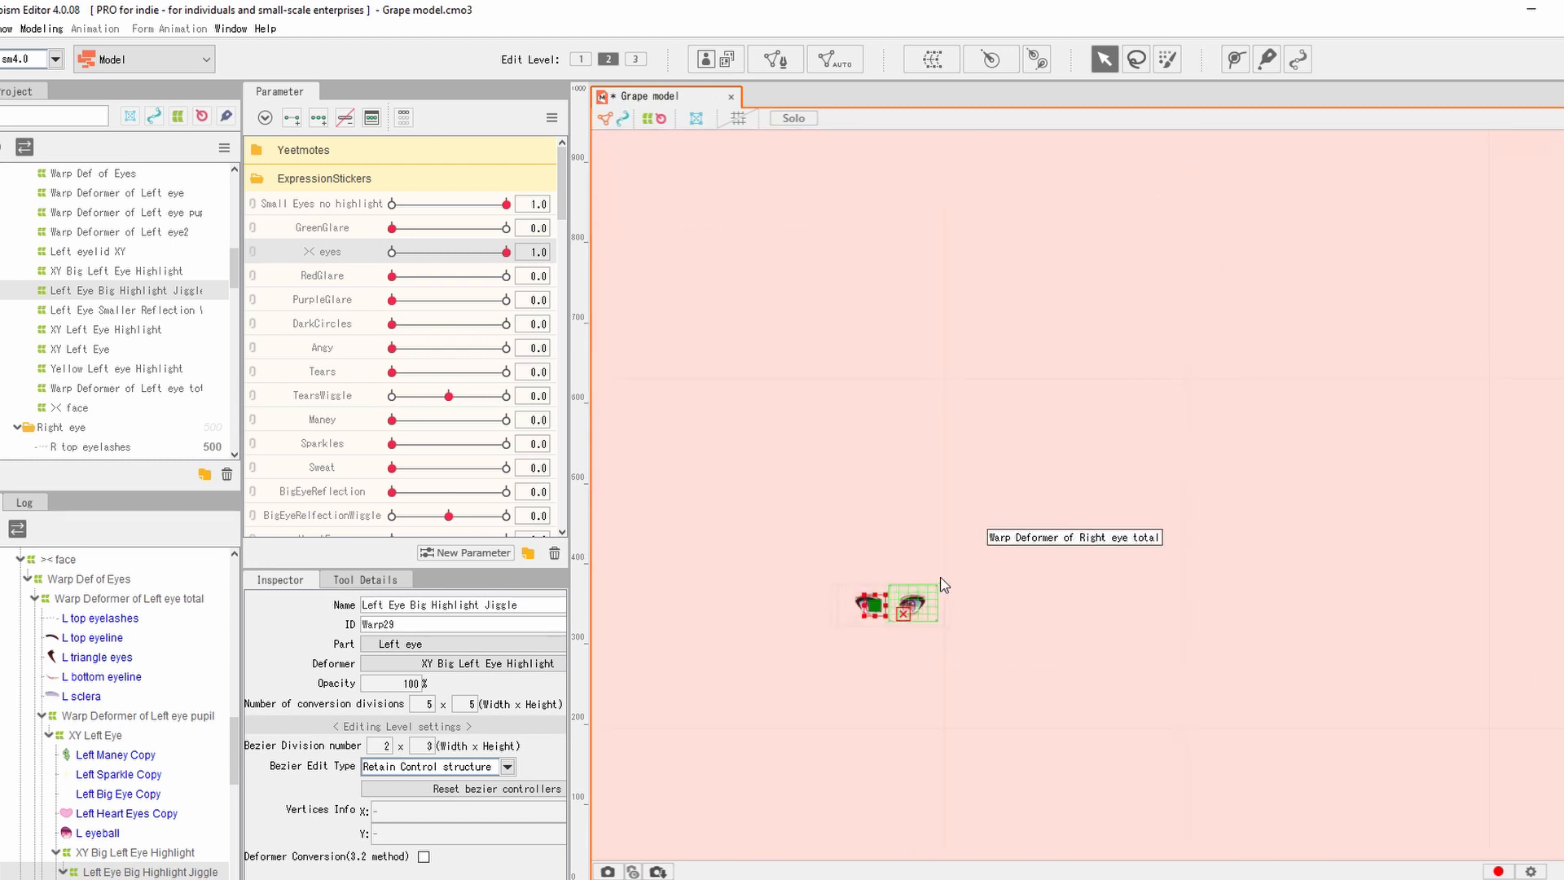
click(940, 576)
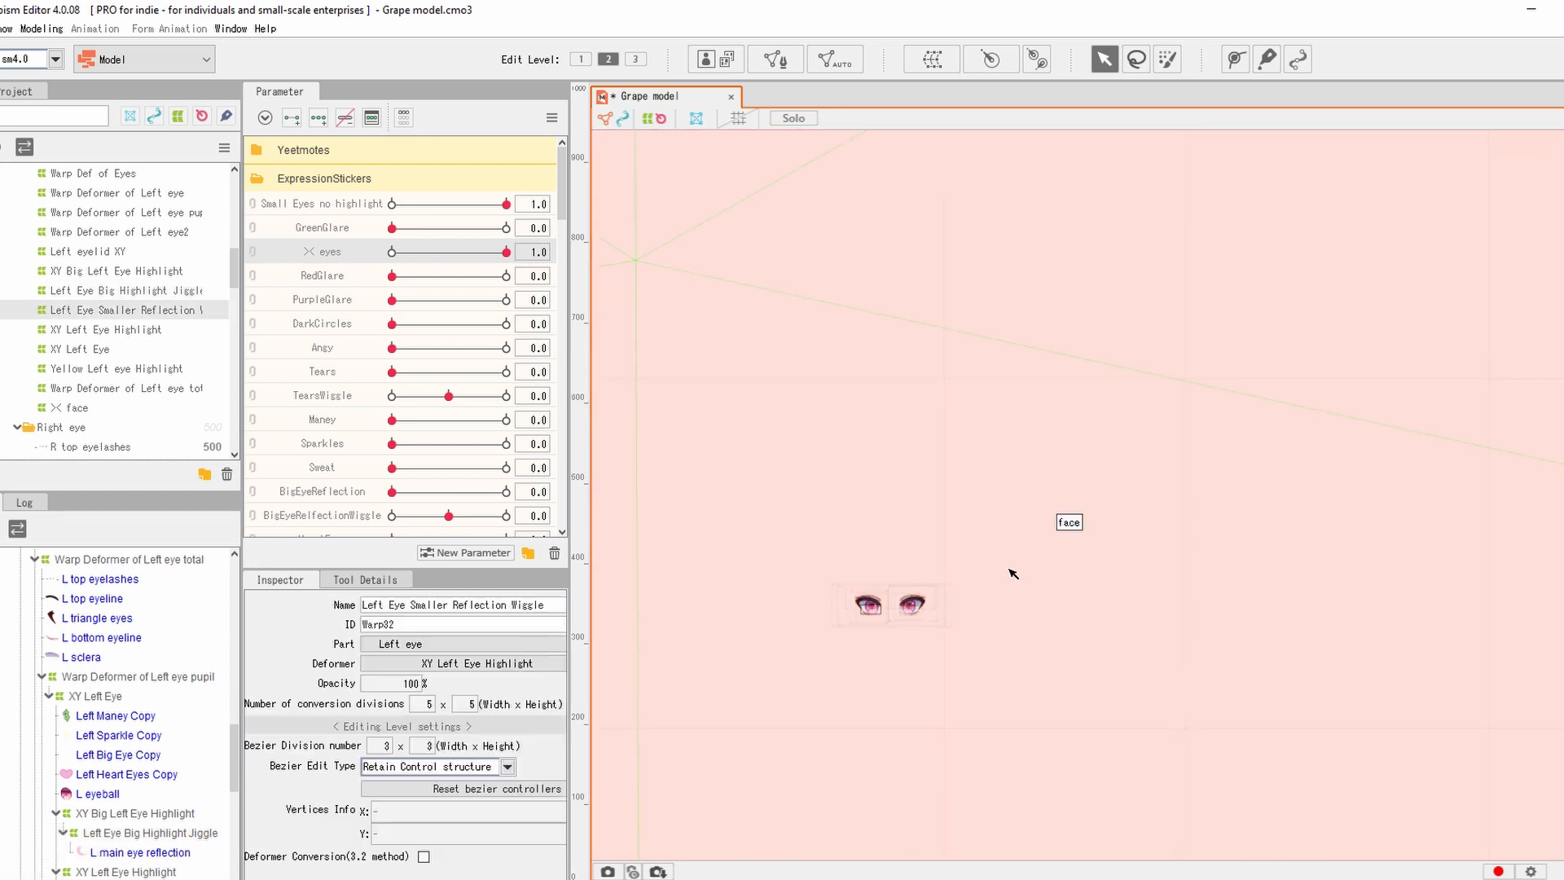
Move the tiny ><face deformer up slightly, deselect it, and zoom out to the full model.
click(958, 640)
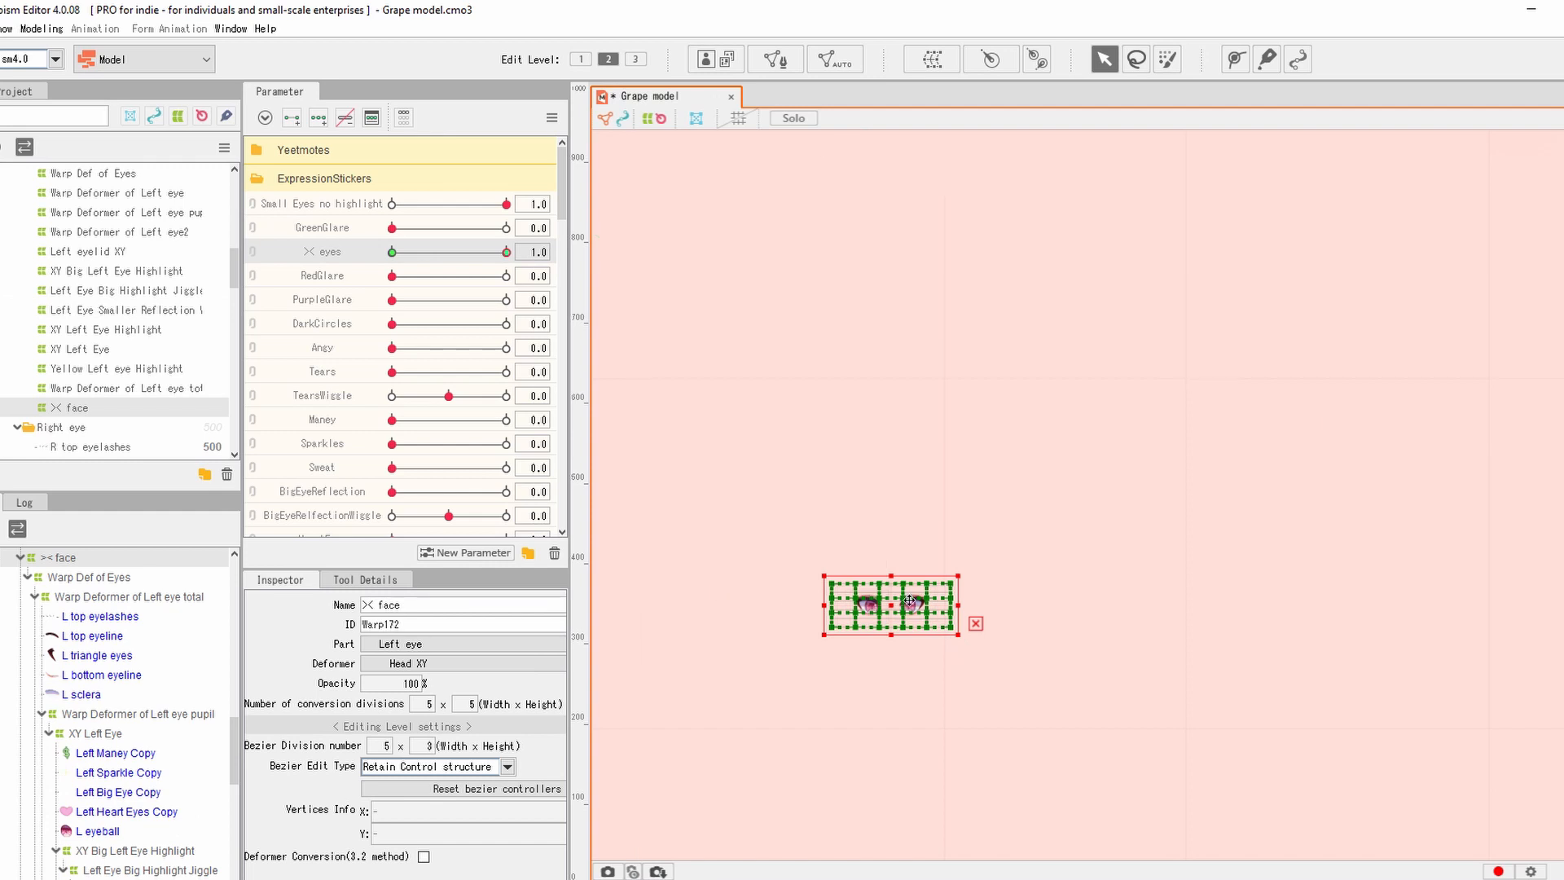
scroll(905, 616, down, 5)
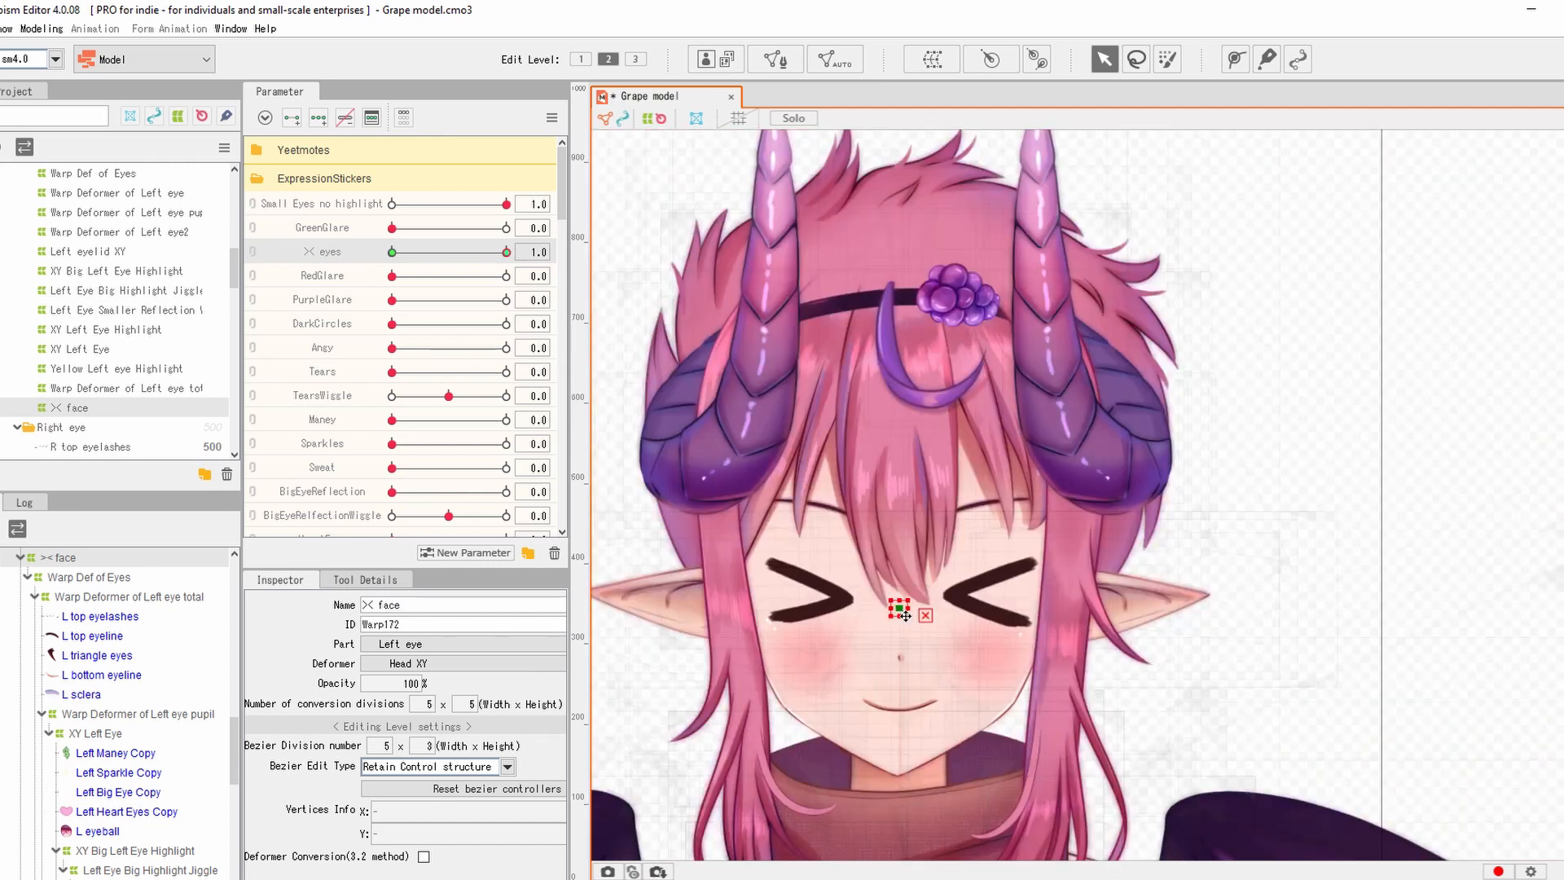
drag(905, 616, 907, 561)
click(1359, 518)
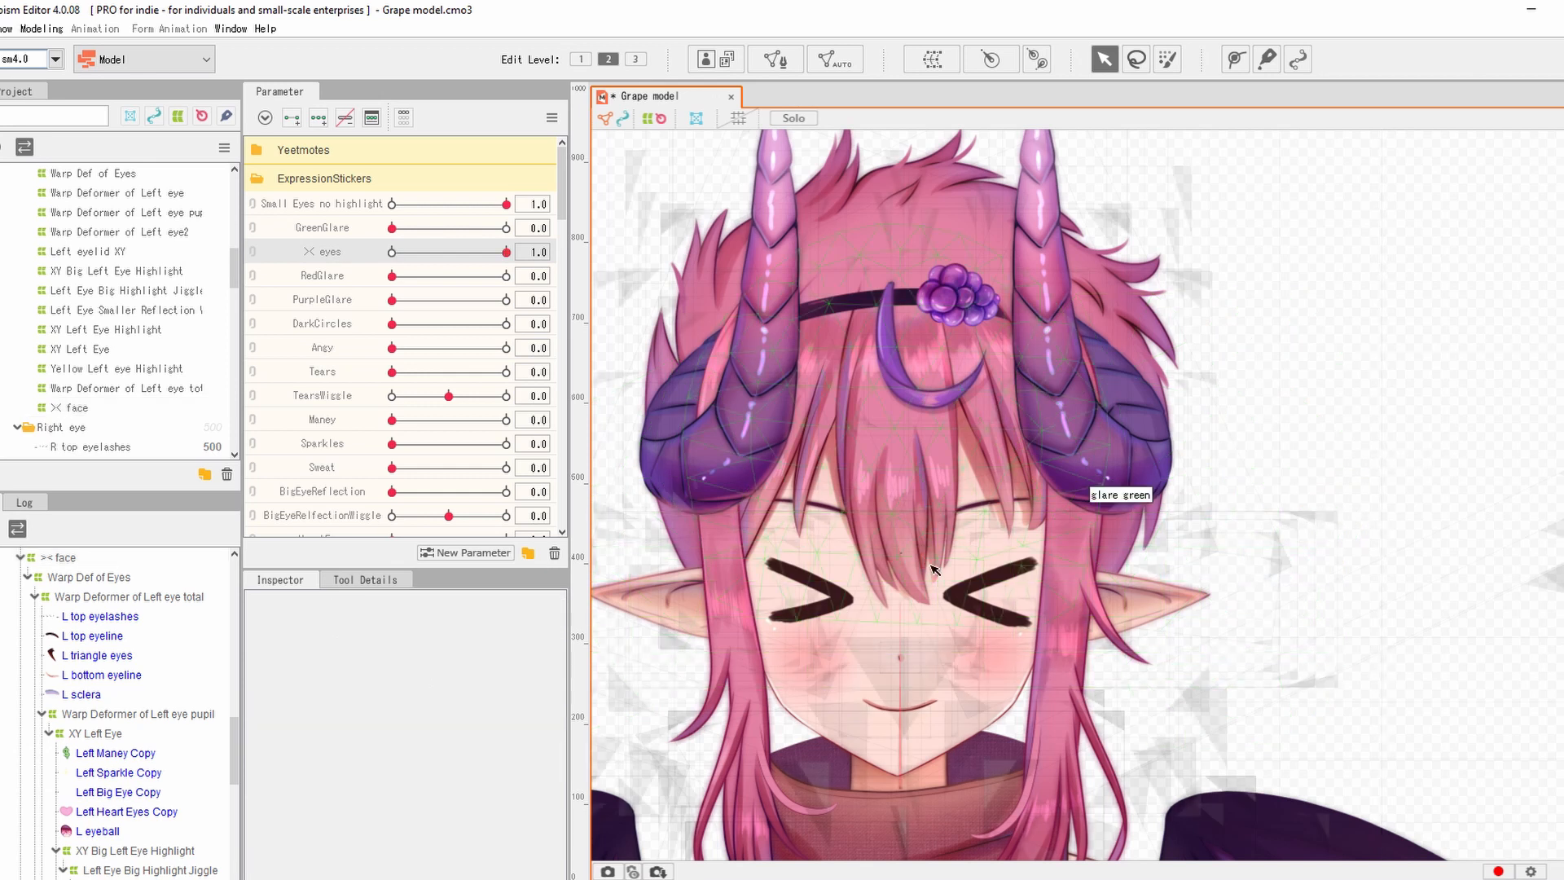
scroll(1059, 501, up, 10)
scroll(1072, 431, up, 5)
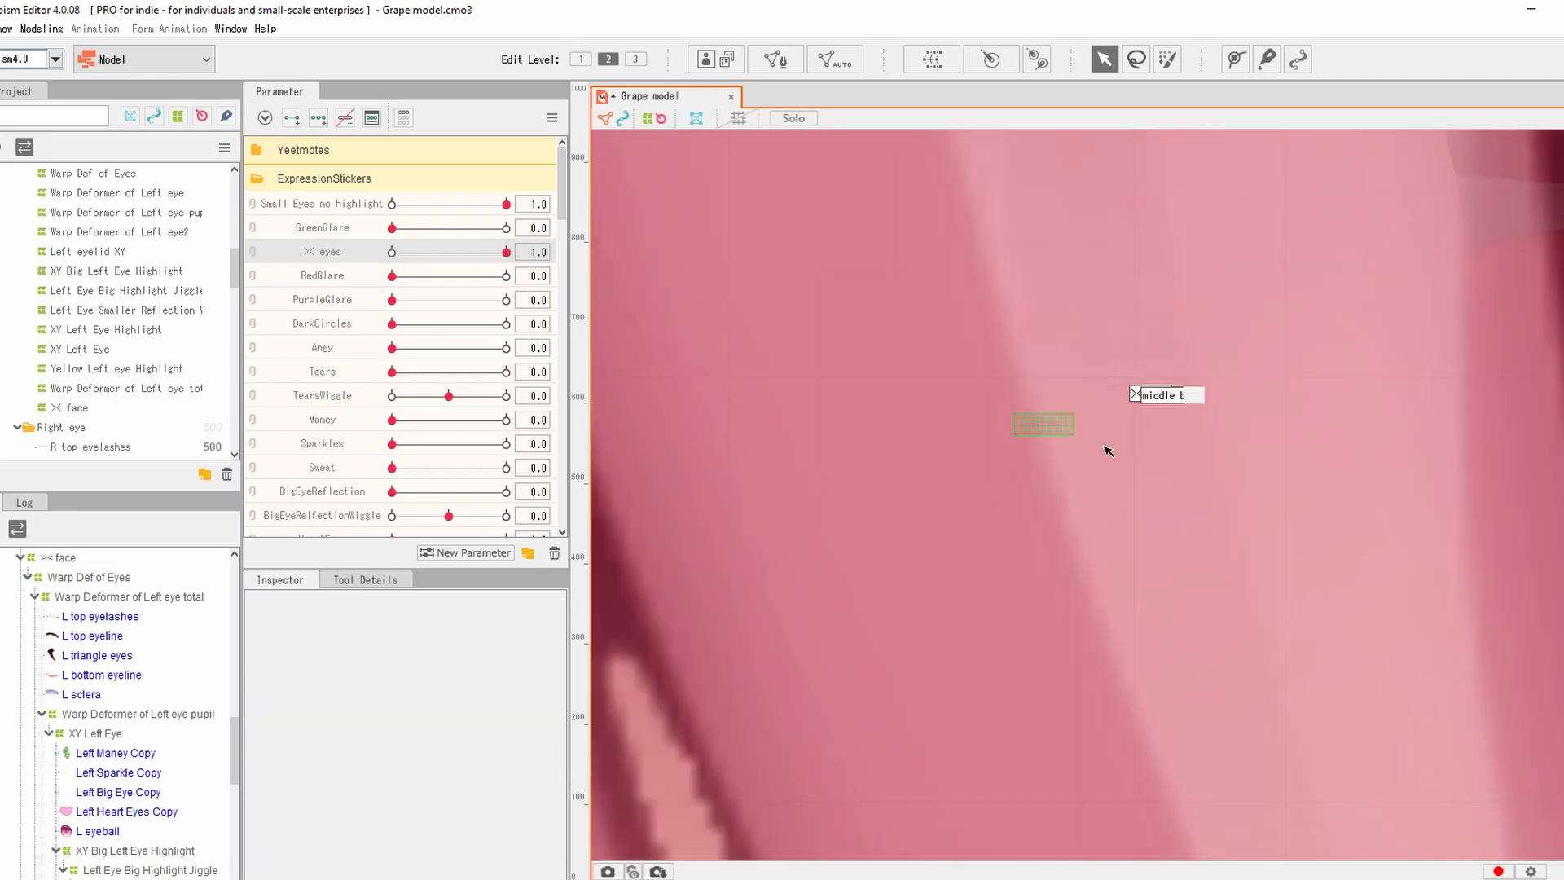
scroll(1230, 497, down, 8)
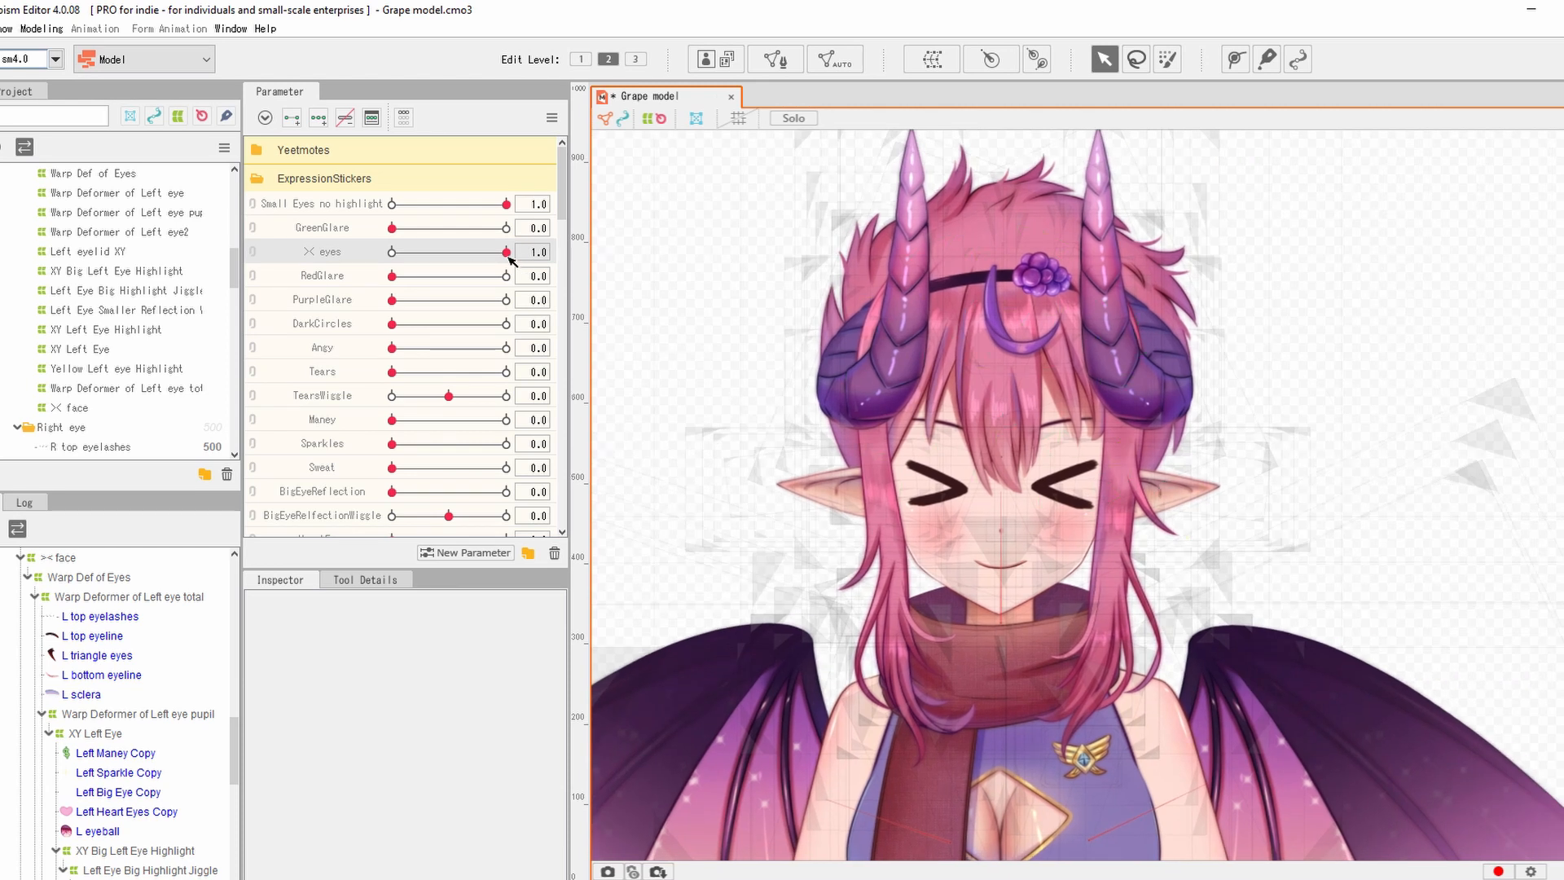
Test >< eyes between open eyes at 0.0 and sticker eyes, leaving it at 1.0.
drag(507, 253, 360, 255)
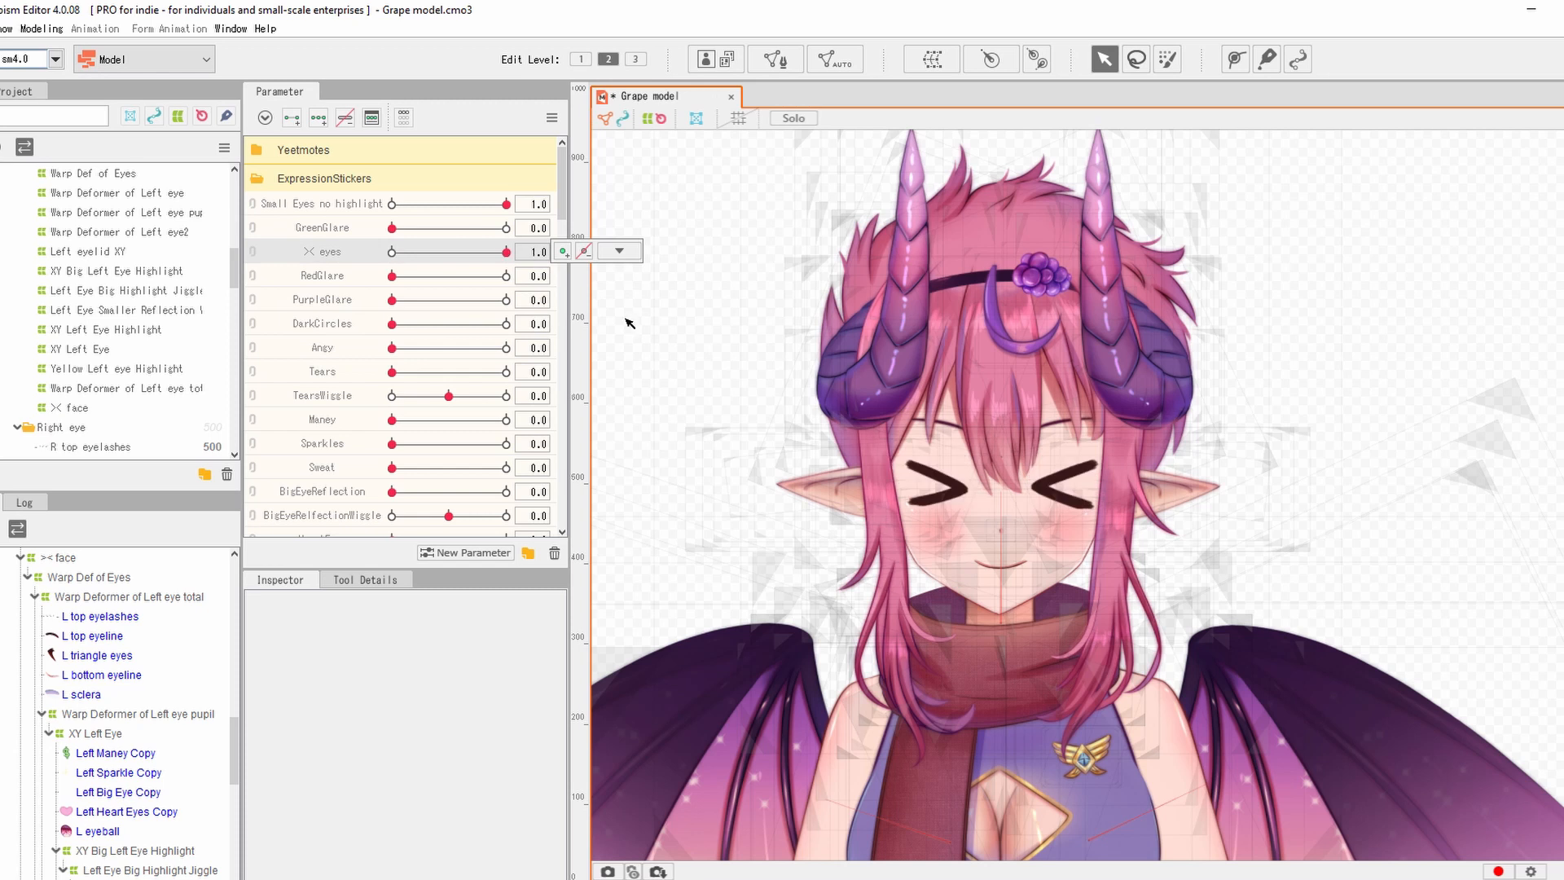
drag(391, 251, 720, 298)
drag(485, 254, 730, 275)
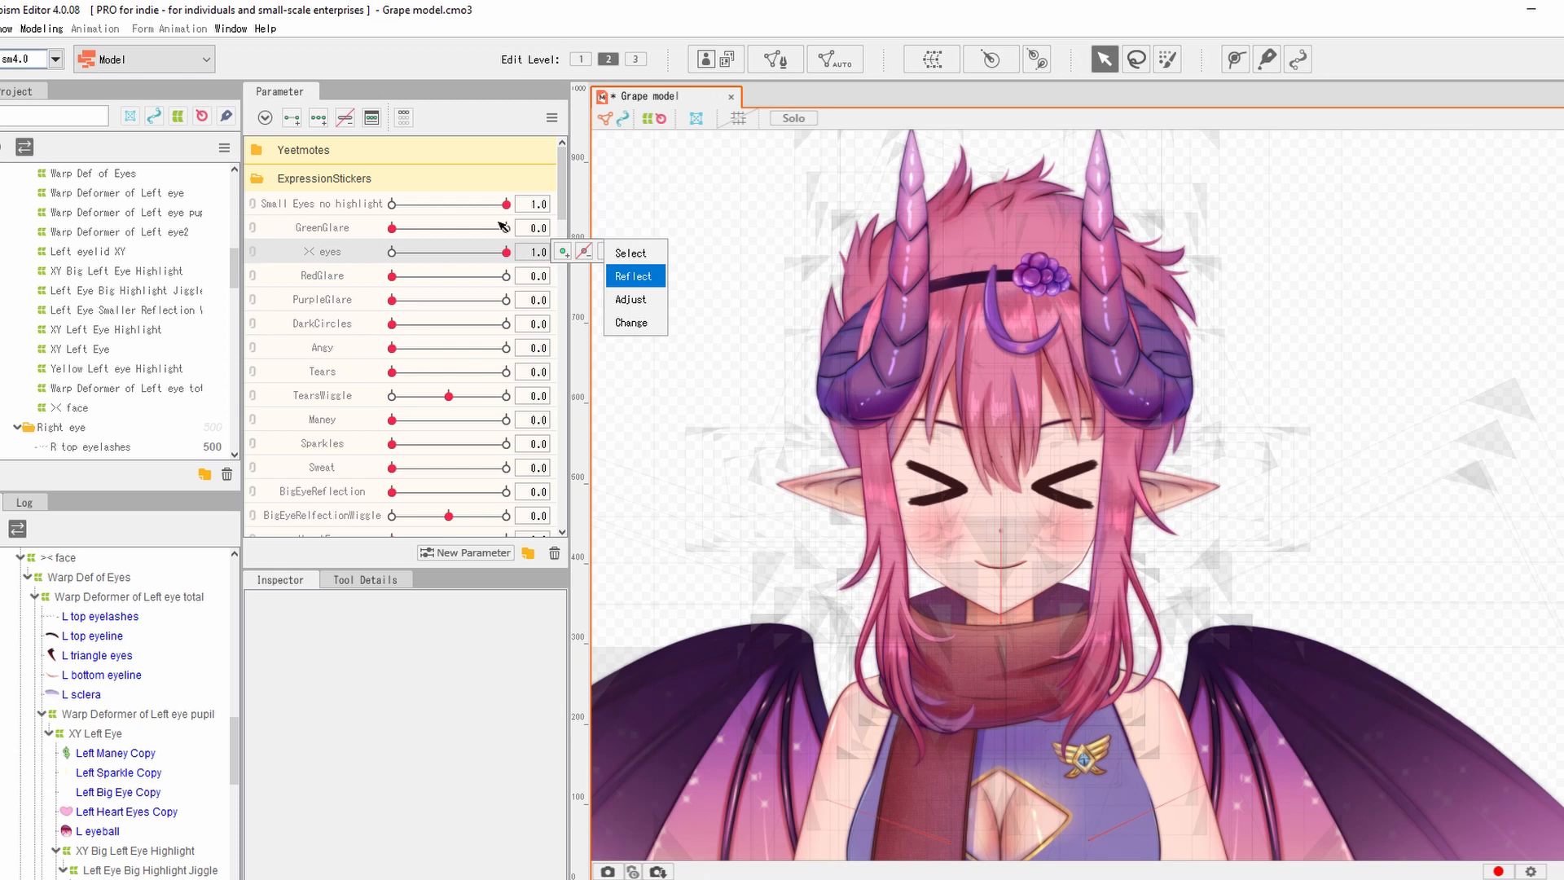
drag(506, 252, 273, 199)
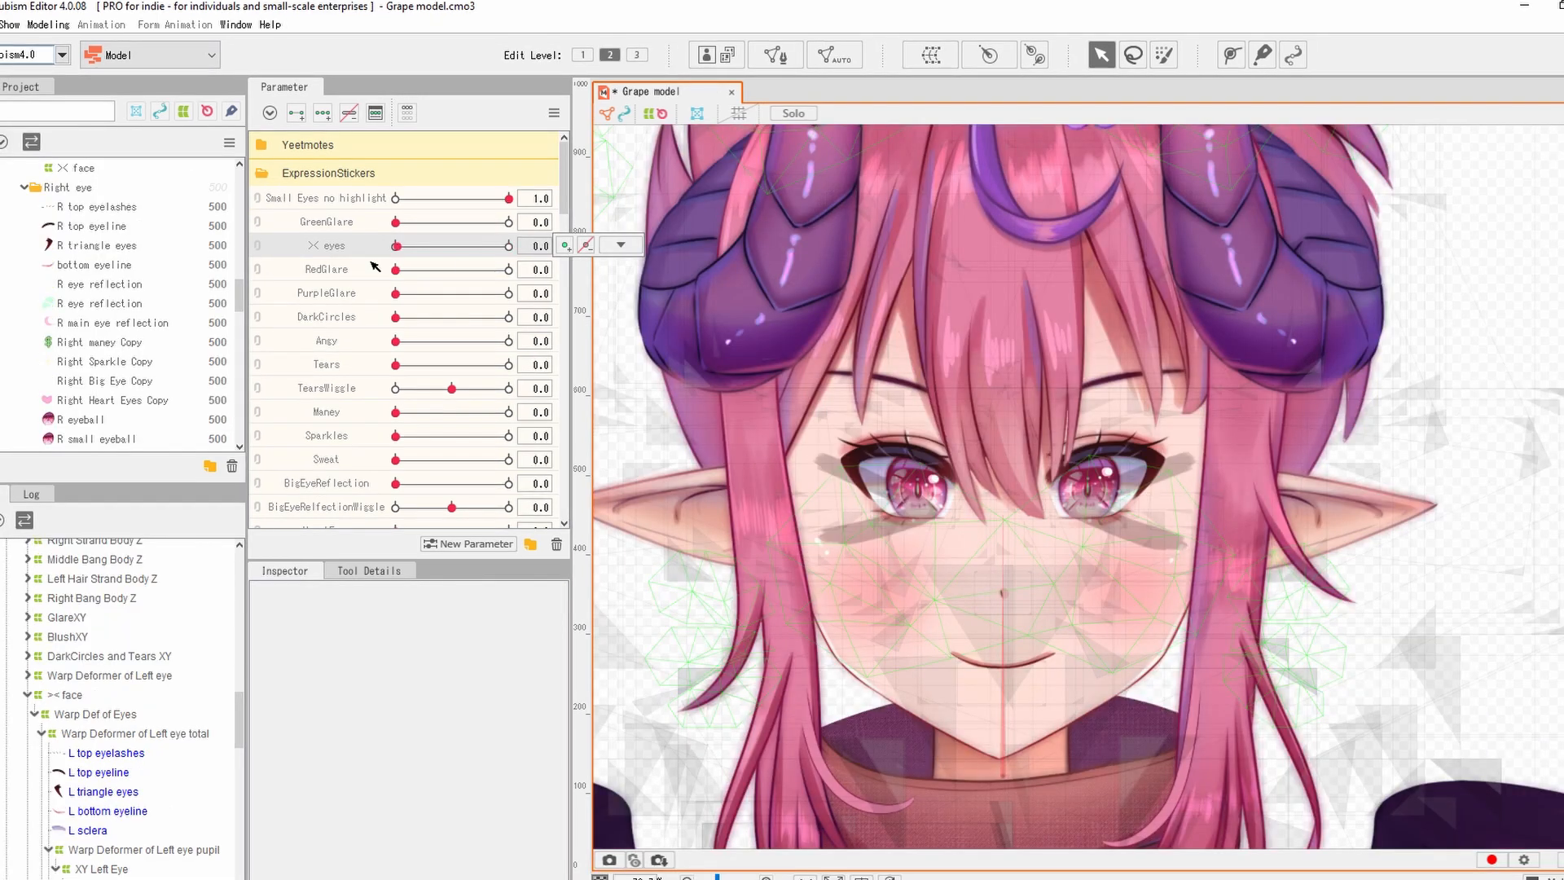
drag(349, 287, 146, 275)
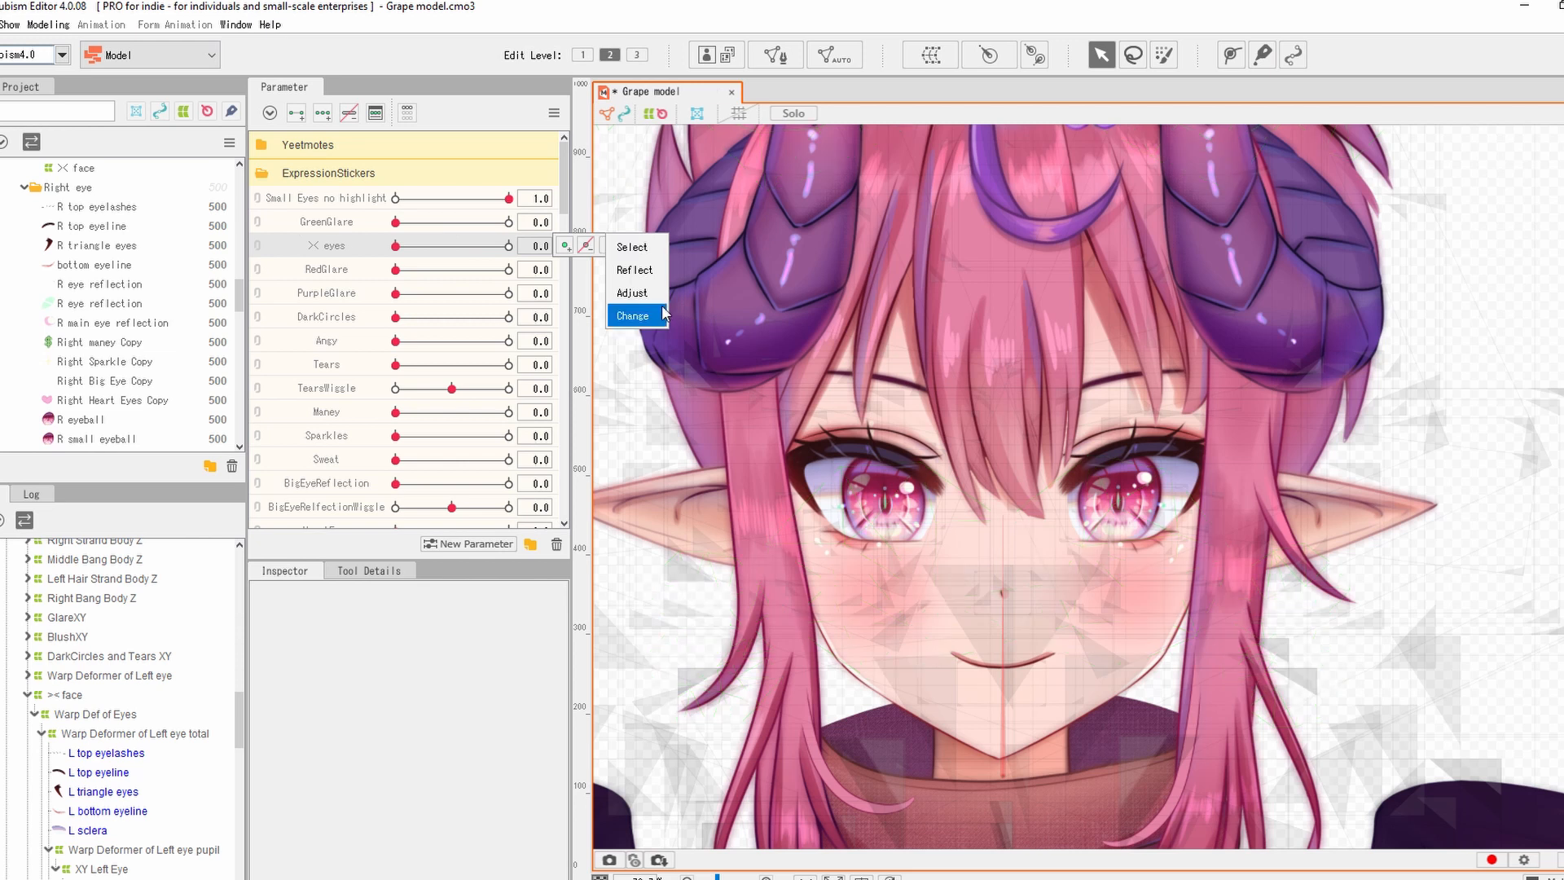
drag(396, 247, 642, 280)
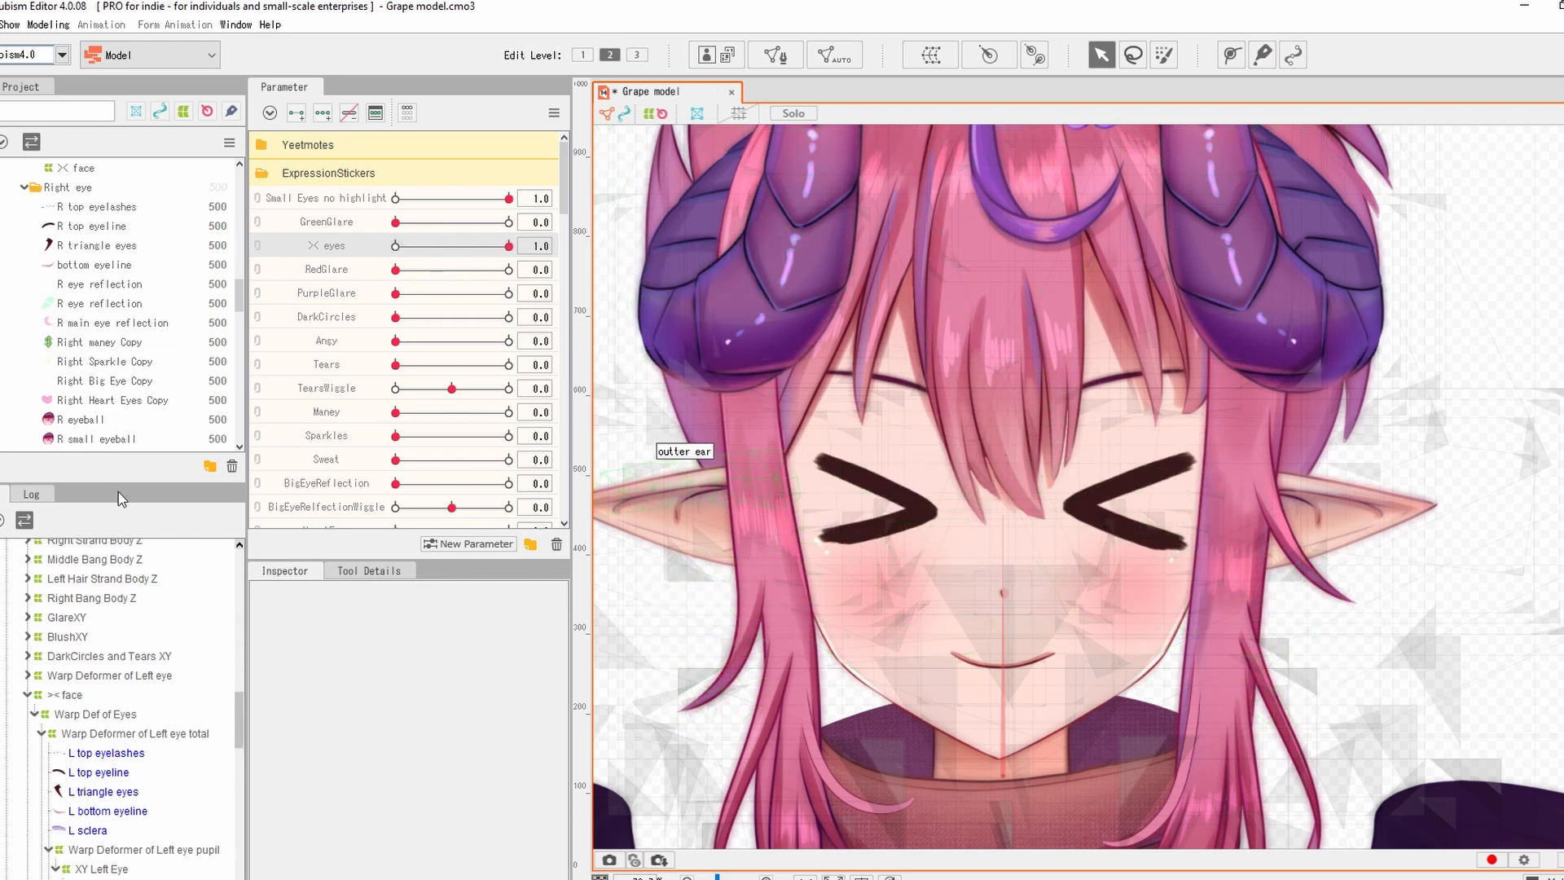
scroll(123, 228, up, 1)
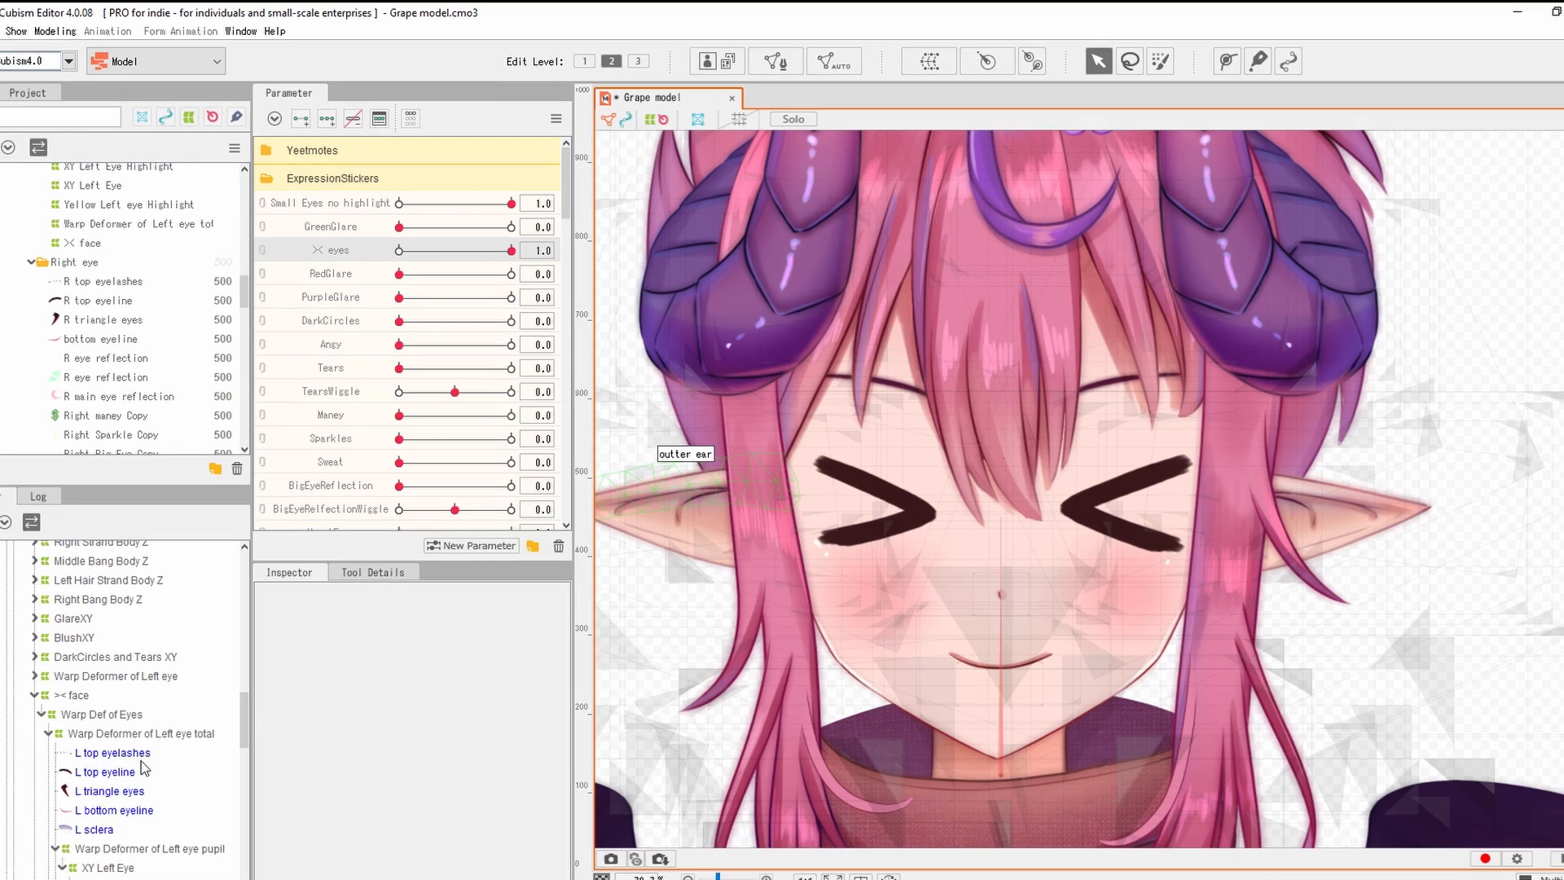
Create a warp deformer named '>< face xy' around the > < eyes mesh.
scroll(131, 302, up, 10)
click(130, 307)
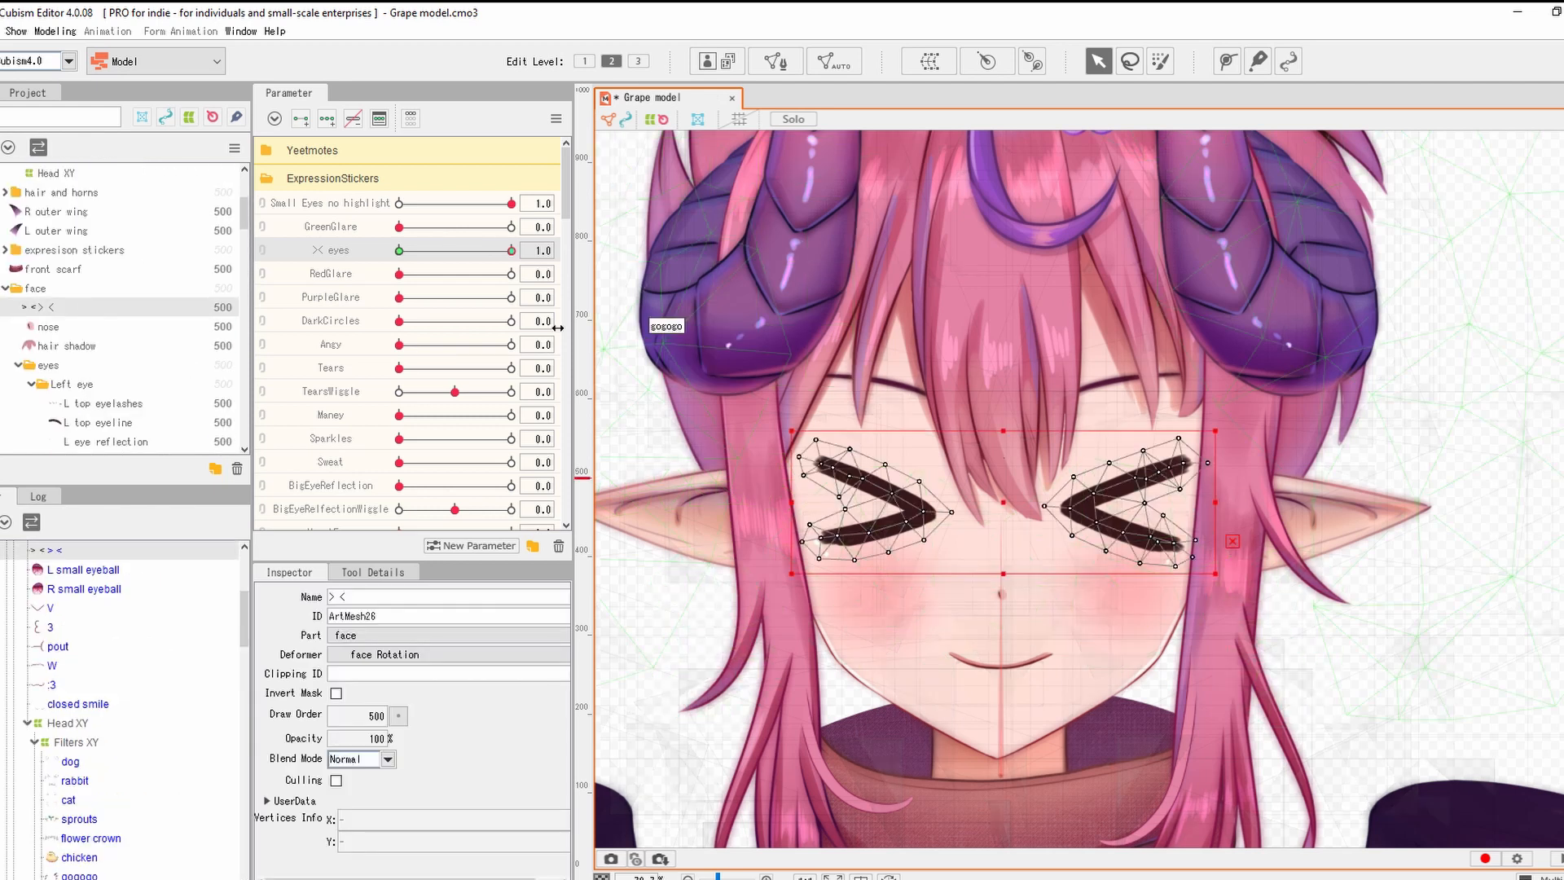
click(929, 61)
text(>< face xy)
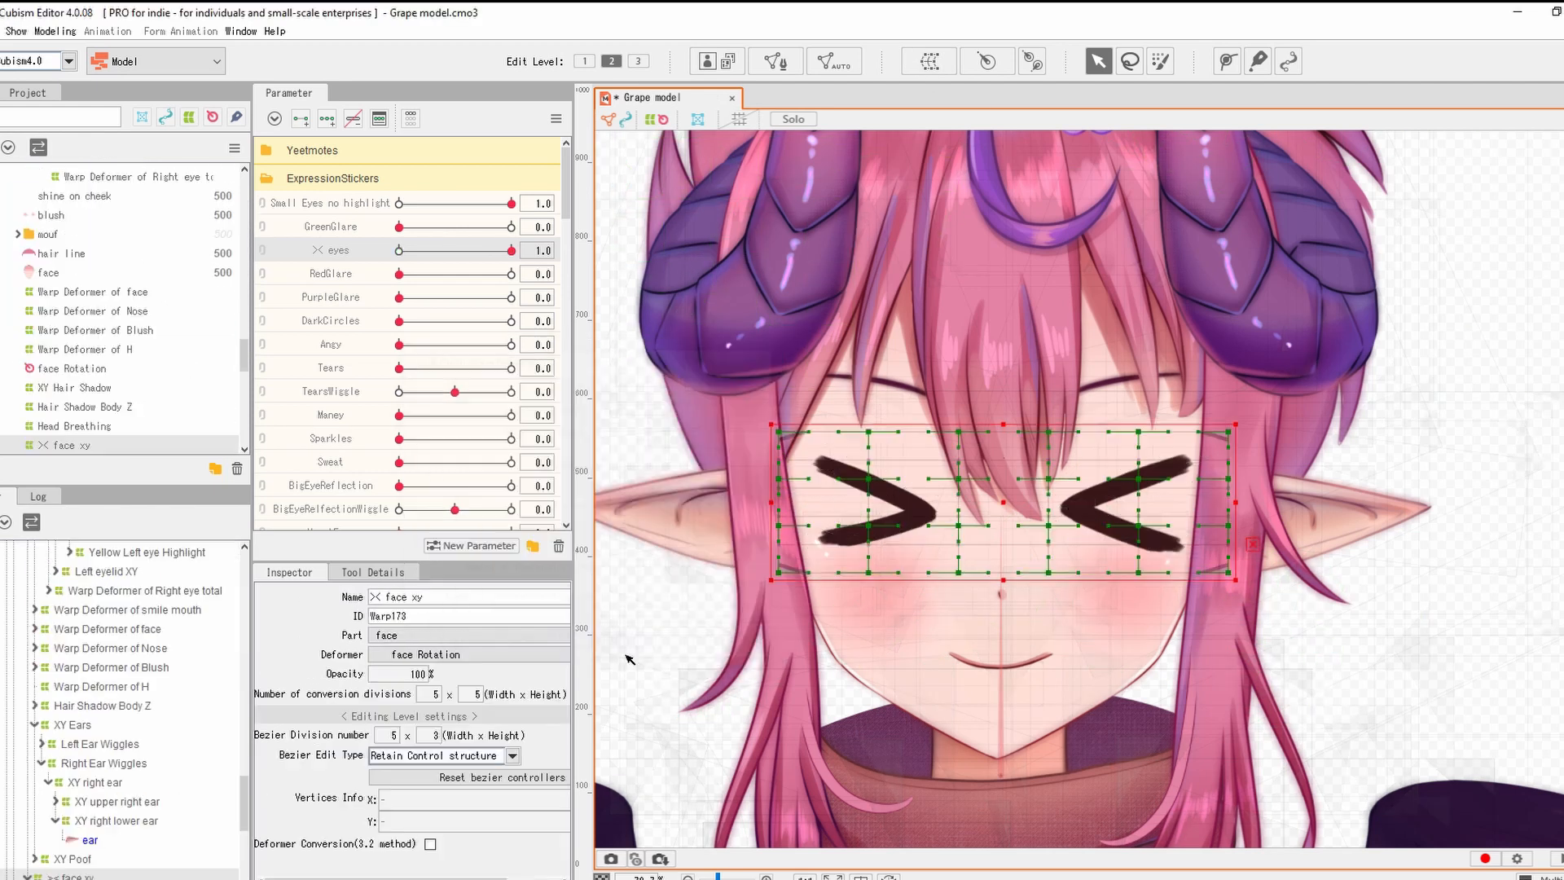
key(Return)
Reparent the >< face xy deformer under Head XY in the deformer tree.
click(334, 120)
scroll(56, 743, down, 2)
scroll(119, 547, up, 10)
drag(55, 743, 93, 639)
scroll(117, 621, up, 10)
scroll(156, 858, down, 1)
scroll(157, 855, down, 2)
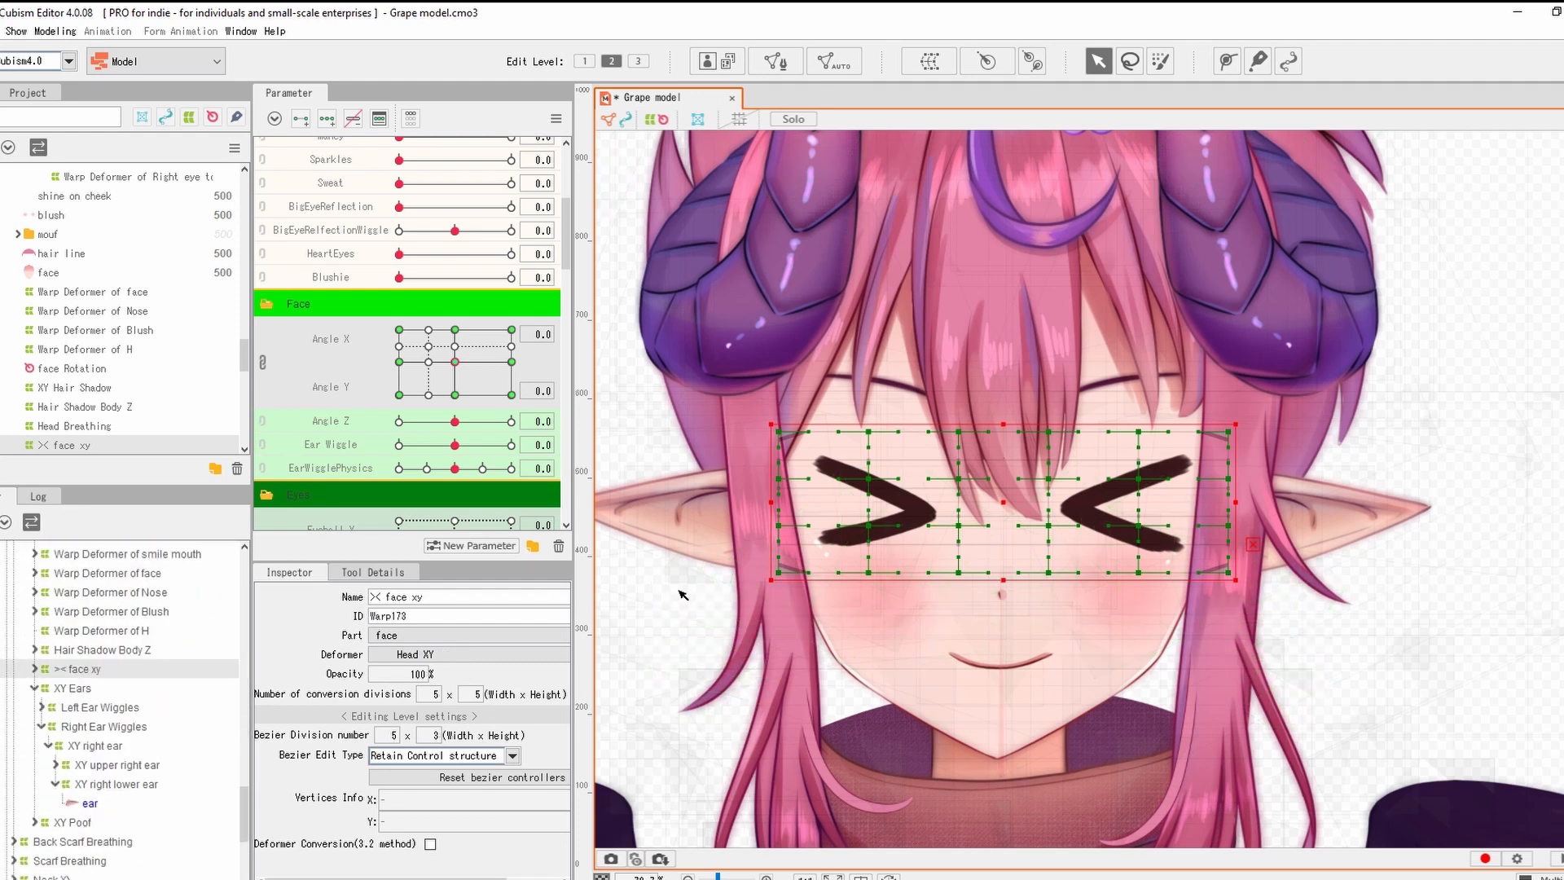
Pose >< face xy at the head tilt extremes, shifting it down and up with the head.
drag(455, 363, 454, 396)
drag(995, 484, 995, 502)
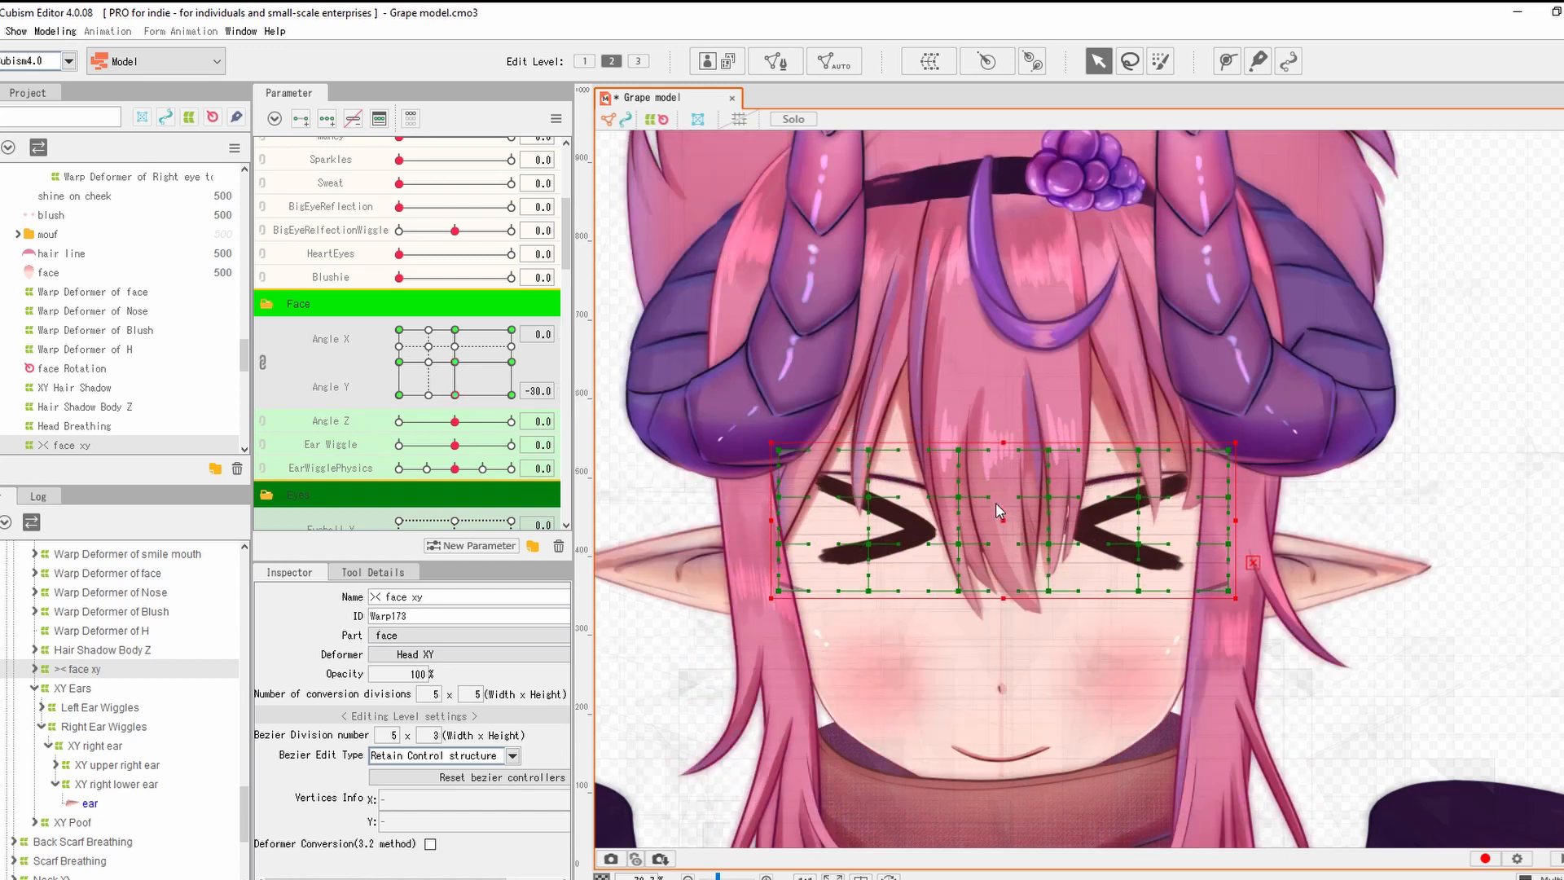
key(shift+Down)
key(shift+Down)
key(shift+Down)
key(shift+Down)
key(shift+Down)
key(shift+Down)
key(shift+Down)
key(shift+Down)
key(shift+Down)
drag(455, 363, 521, 357)
key(shift+Up)
key(shift+Up)
key(shift+Up)
key(shift+Up)
key(shift+Up)
key(shift+Up)
key(shift+Up)
key(shift+Up)
key(shift+Up)
key(shift+Up)
key(shift+Up)
key(shift+Up)
key(shift+Up)
key(shift+Up)
key(shift+Up)
key(shift+Up)
key(shift+Up)
key(shift+Up)
key(shift+Up)
key(shift+Up)
click(263, 362)
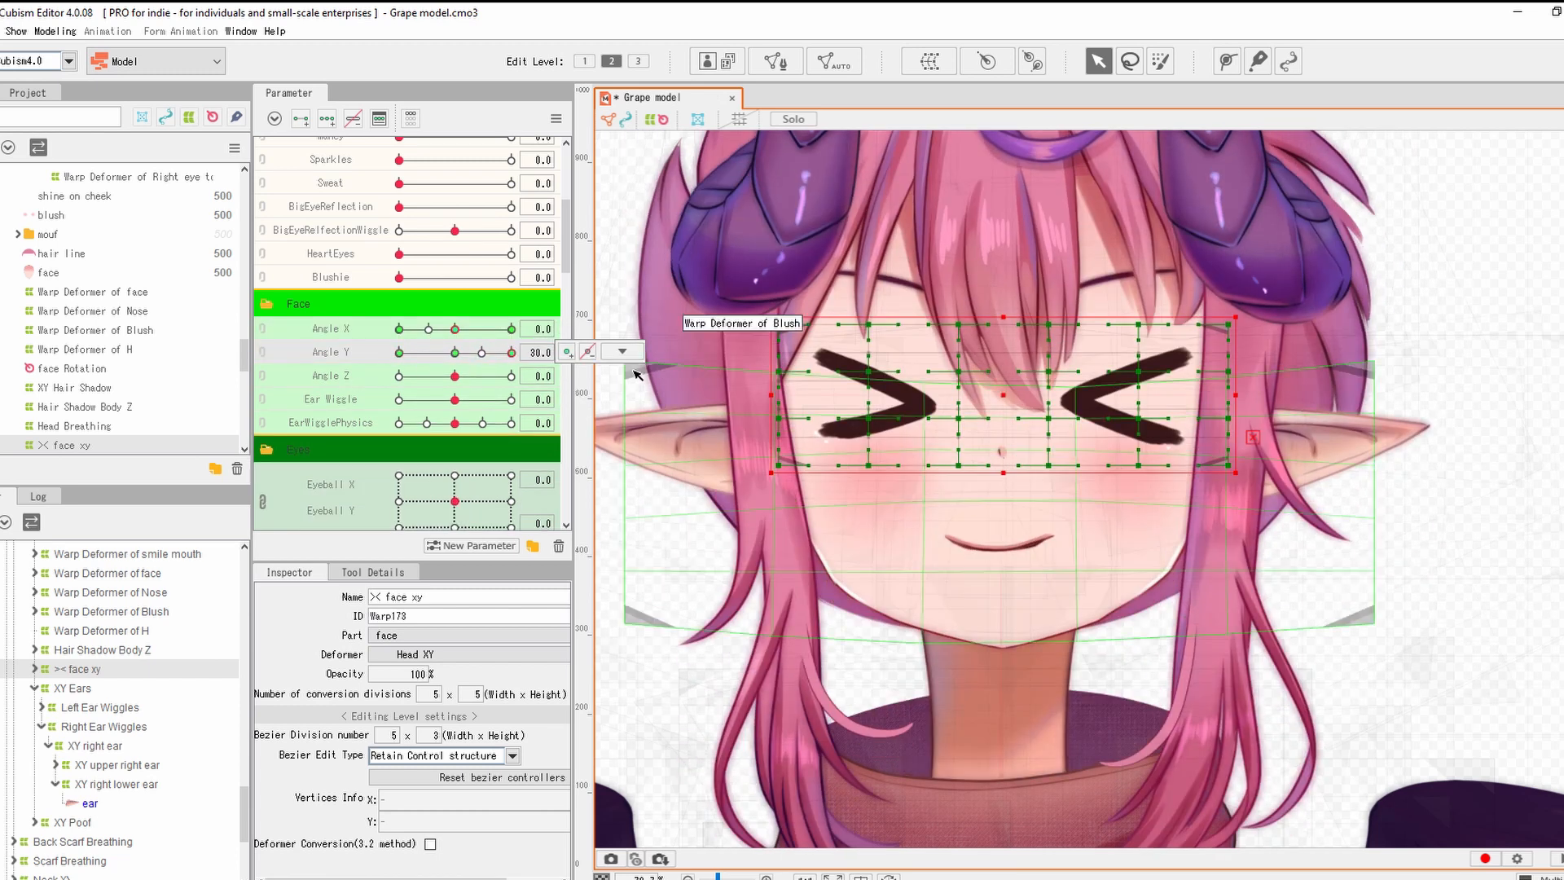
key(shift+Up)
key(shift+Up)
click(456, 353)
At Angle X 30, shift the deformer right and squeeze its right-side points inward.
click(511, 330)
key(shift+Right)
key(shift+Right)
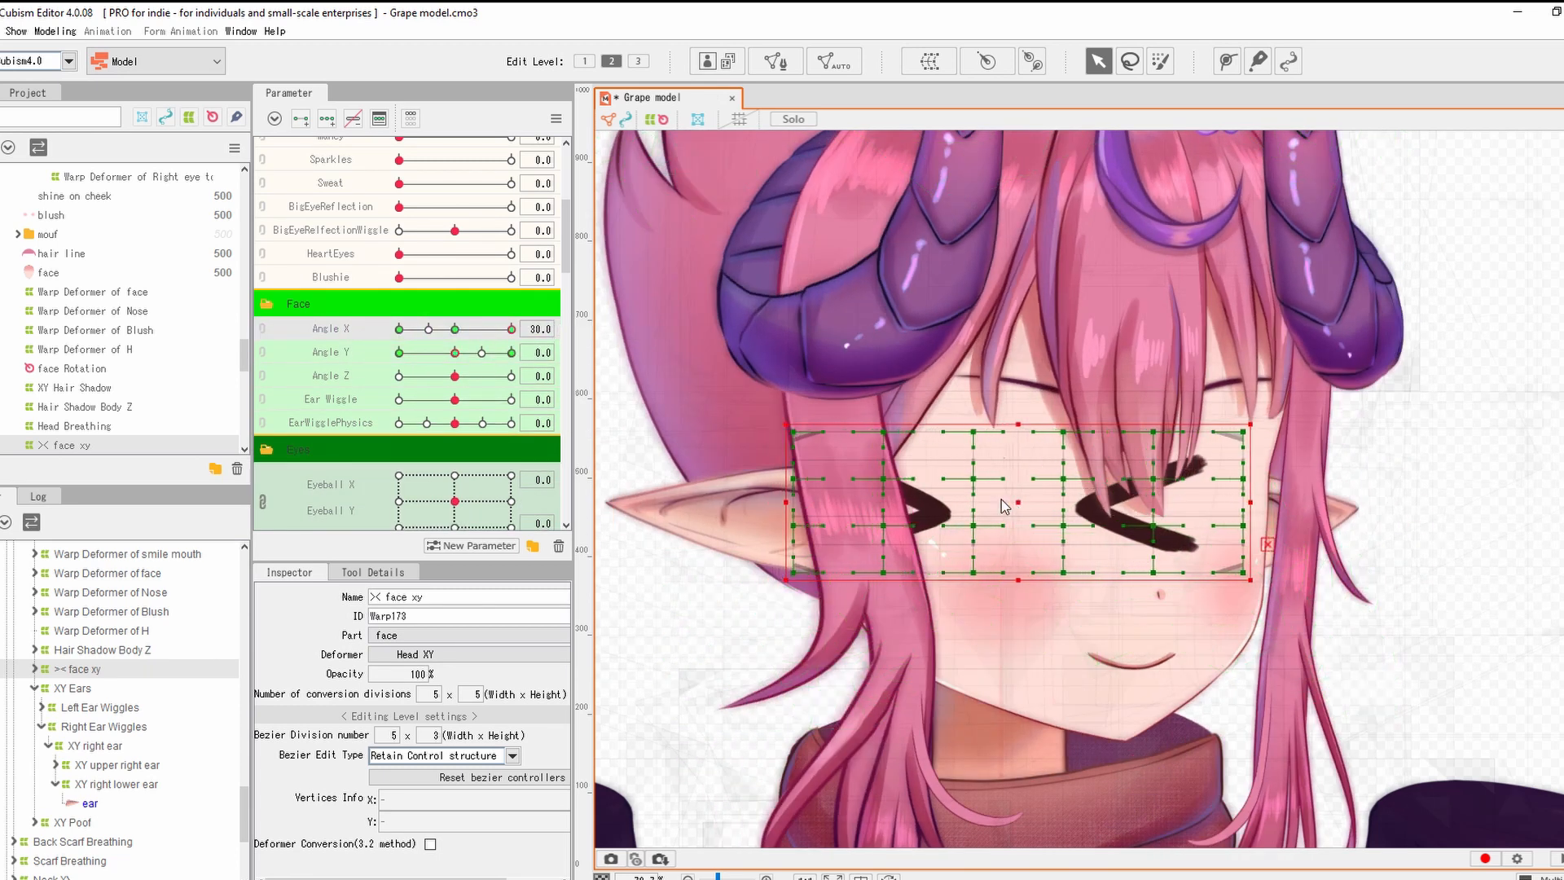
key(shift+Right)
key(shift+Right)
key(shift+Right)
key(shift+Right)
key(shift+Right)
key(shift+Right)
key(shift+Right)
key(shift+Right)
key(shift+Right)
key(shift+Right)
key(shift+Right)
key(shift+Right)
key(shift+Right)
key(shift+Right)
key(shift+Right)
key(b)
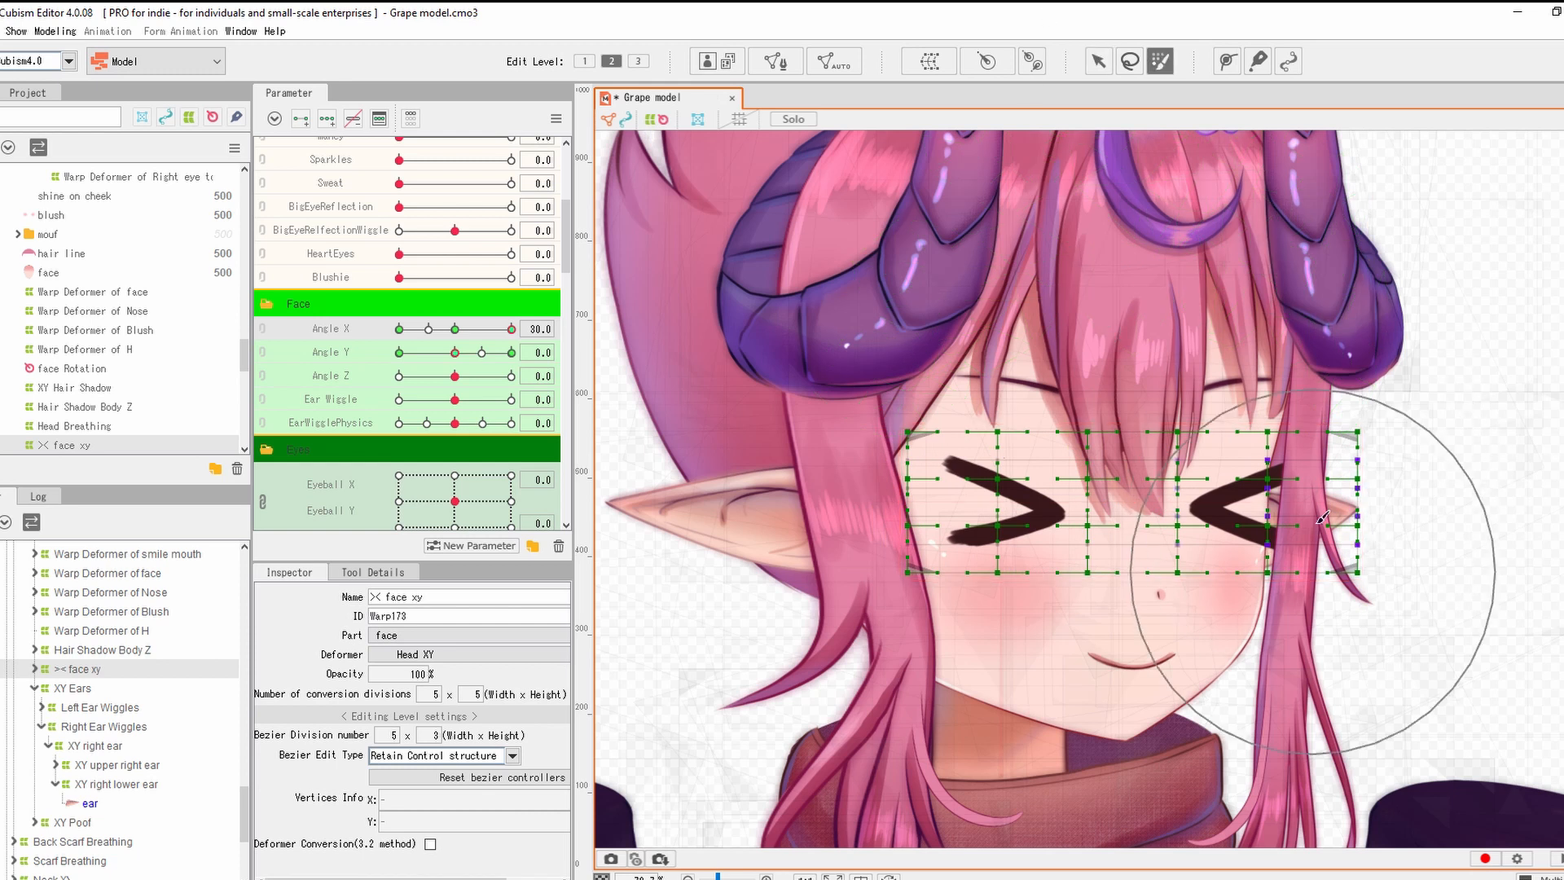
drag(1272, 506, 1225, 509)
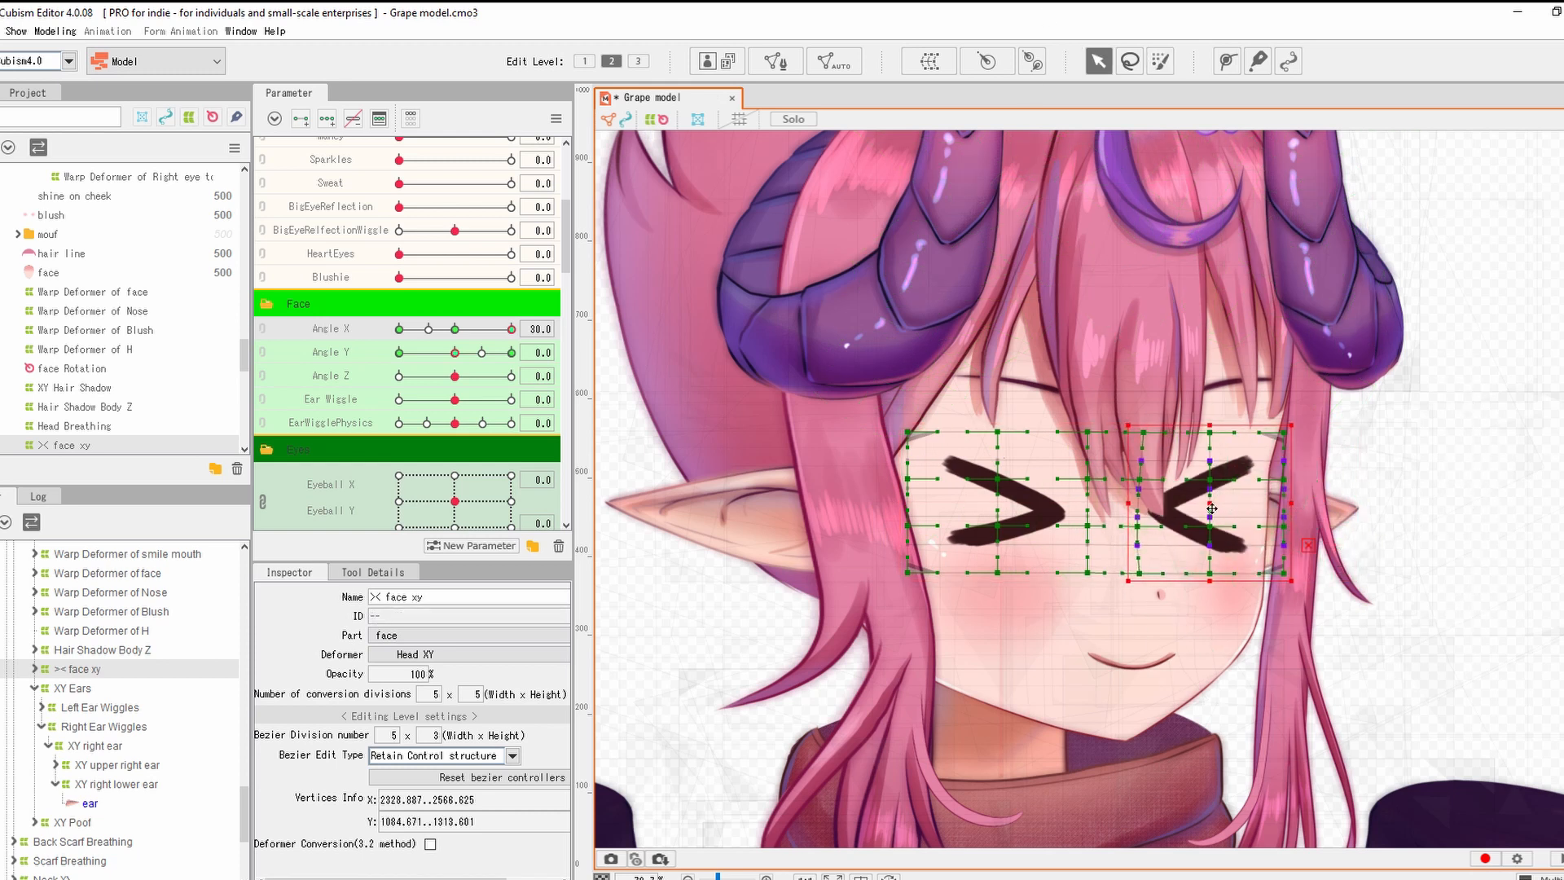
scroll(929, 405, up, 4)
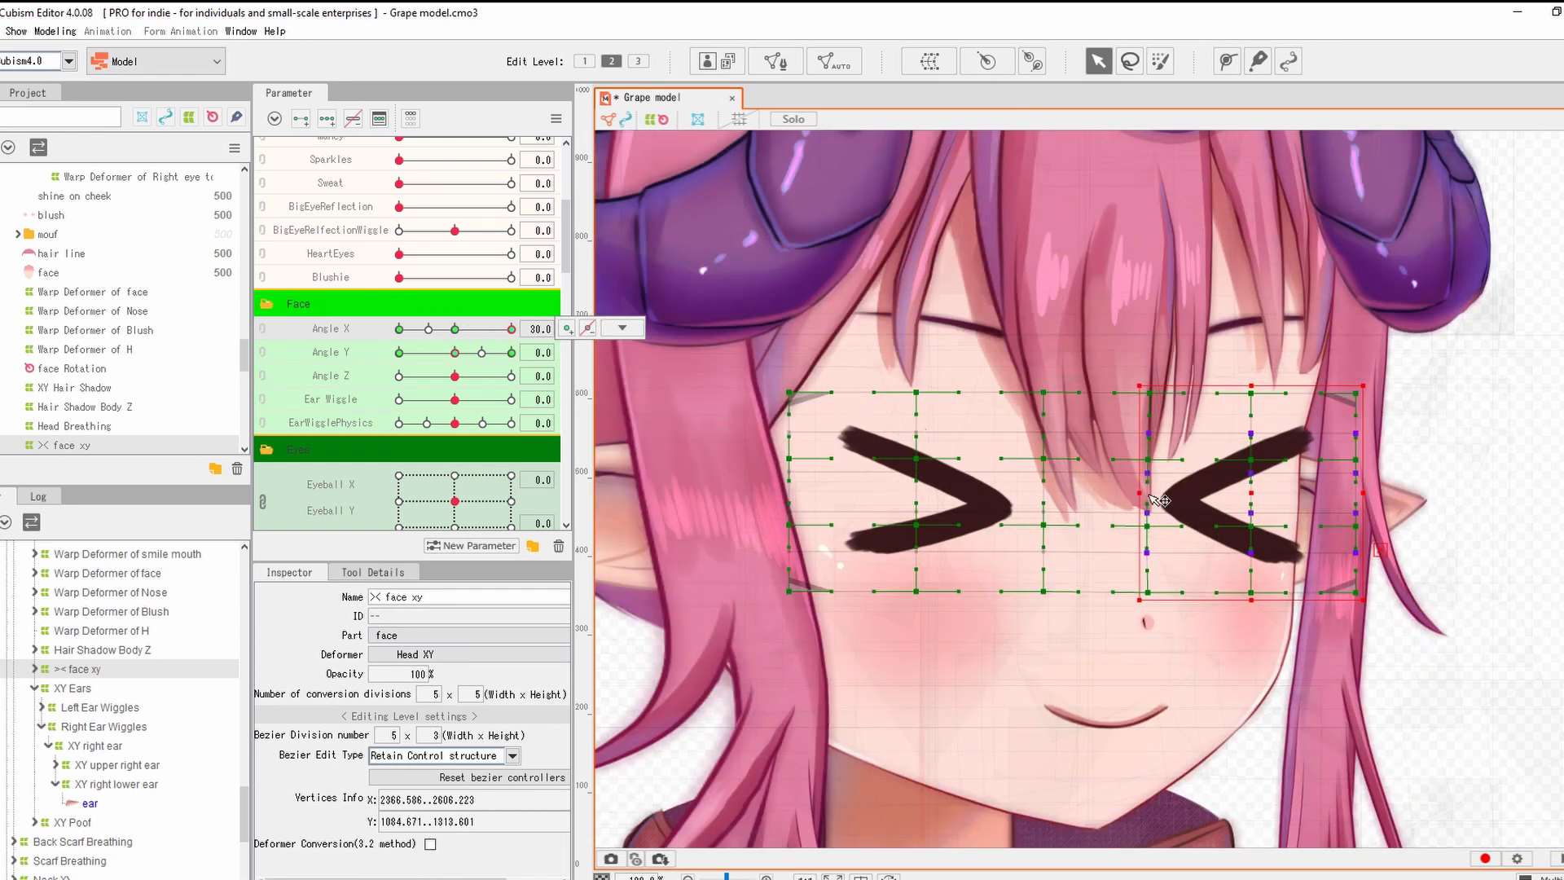
key(b)
click(1102, 63)
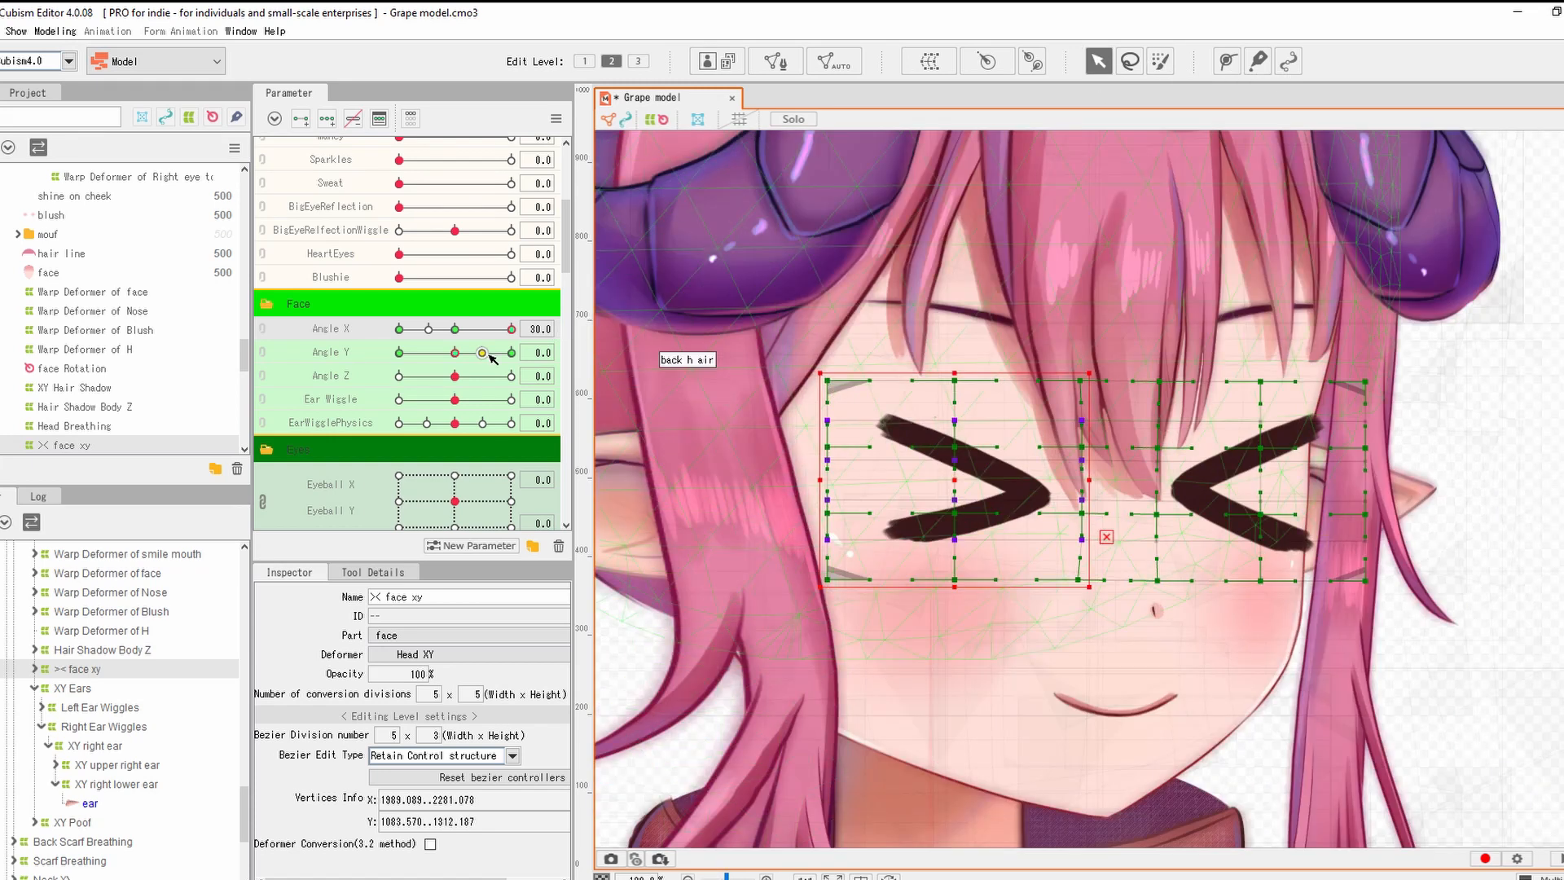
drag(511, 329, 457, 333)
click(512, 334)
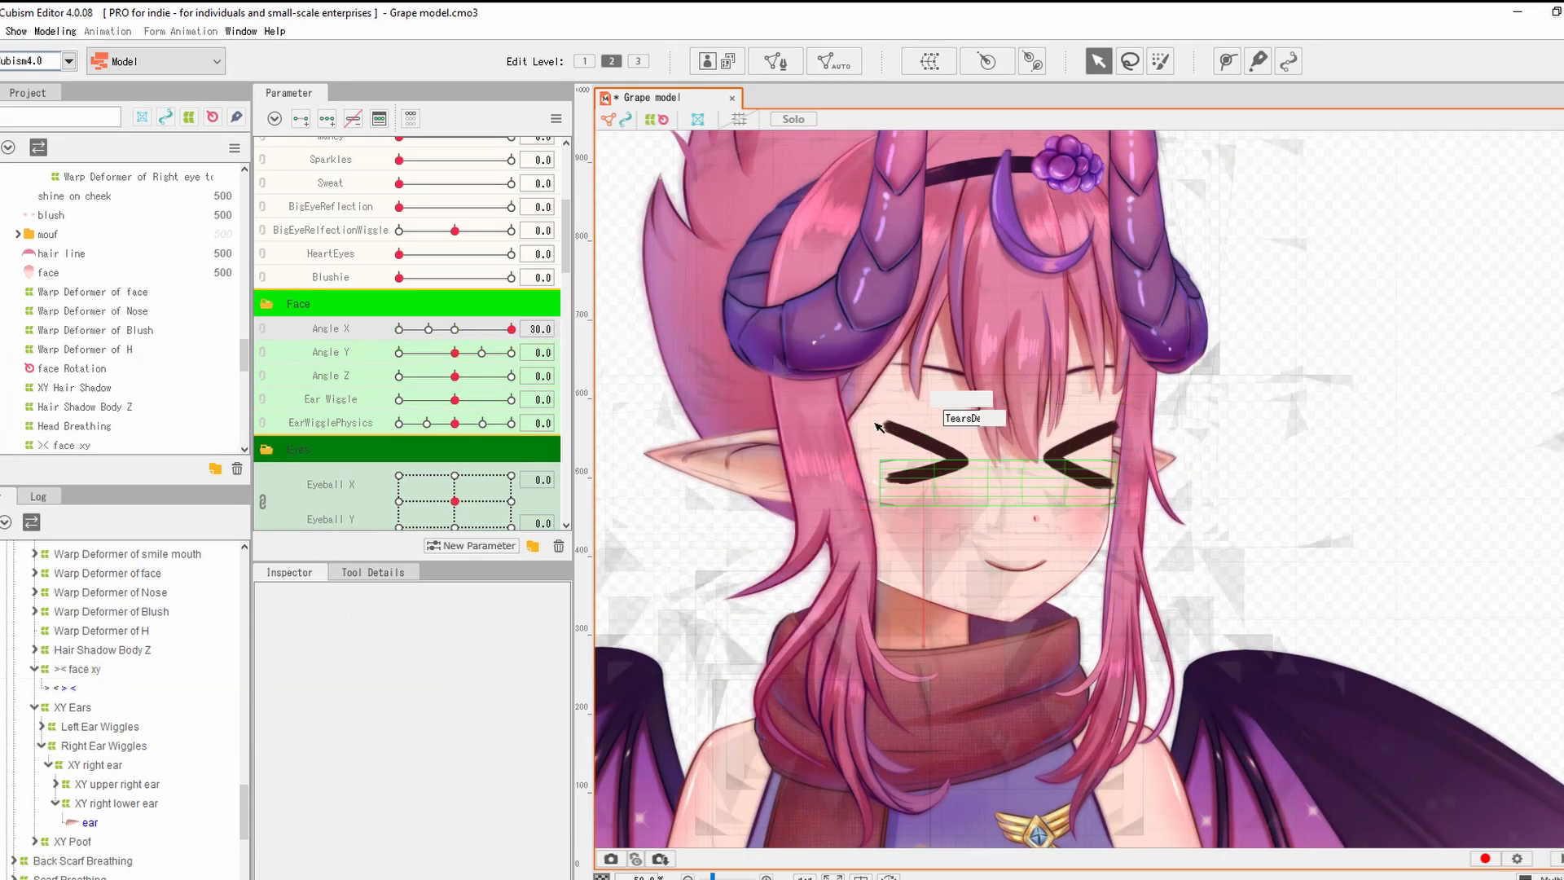
Open Reflect Settings for >< face xy at Angle X 30 with Reflect Horizontally chosen.
click(556, 119)
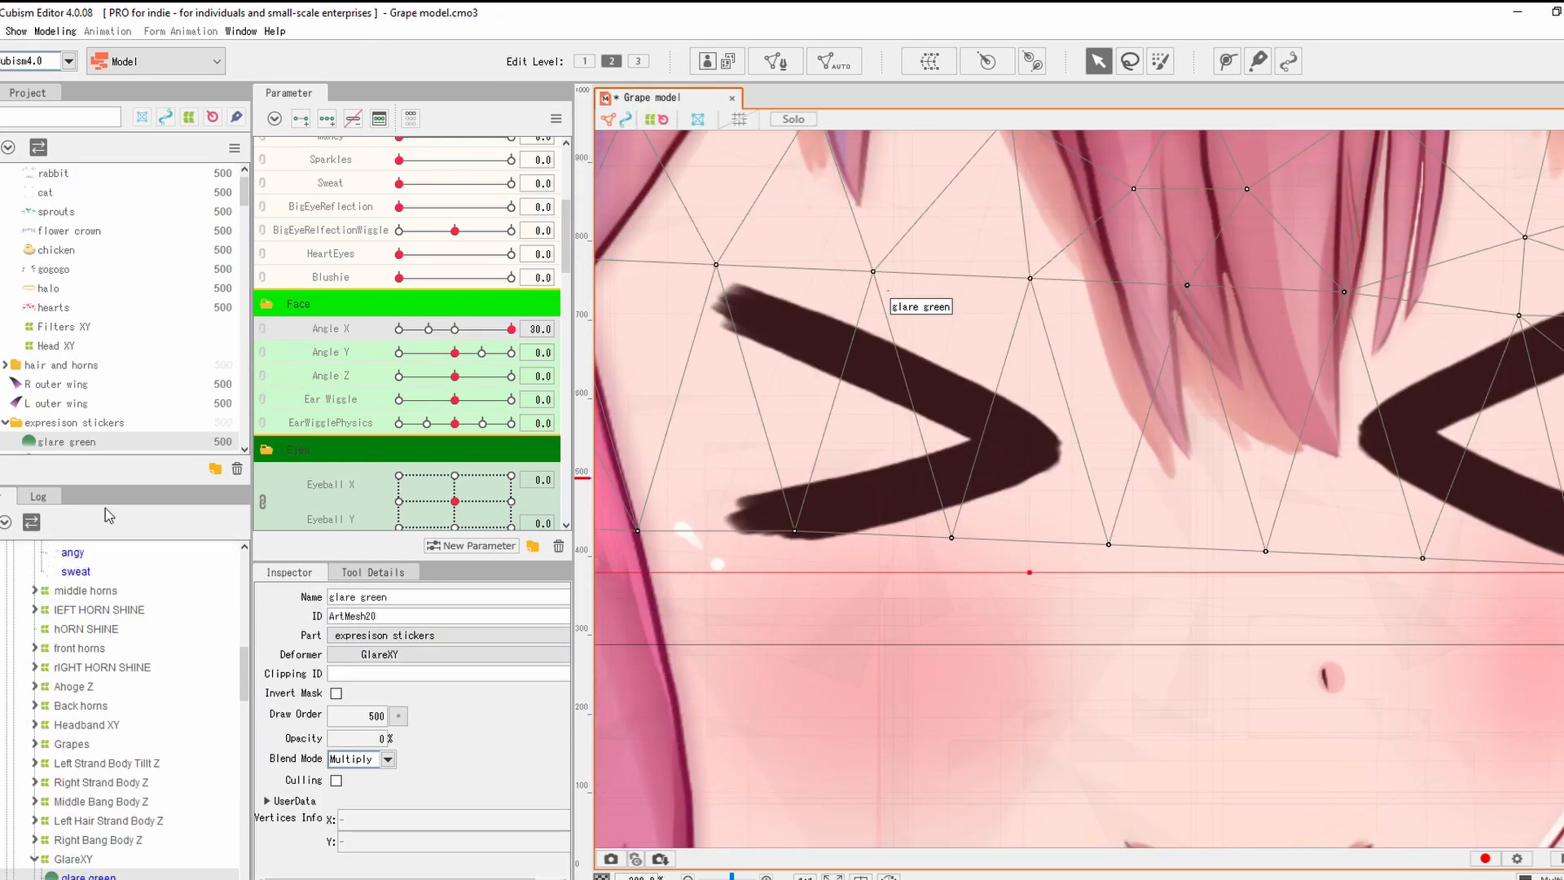
scroll(92, 619, up, 5)
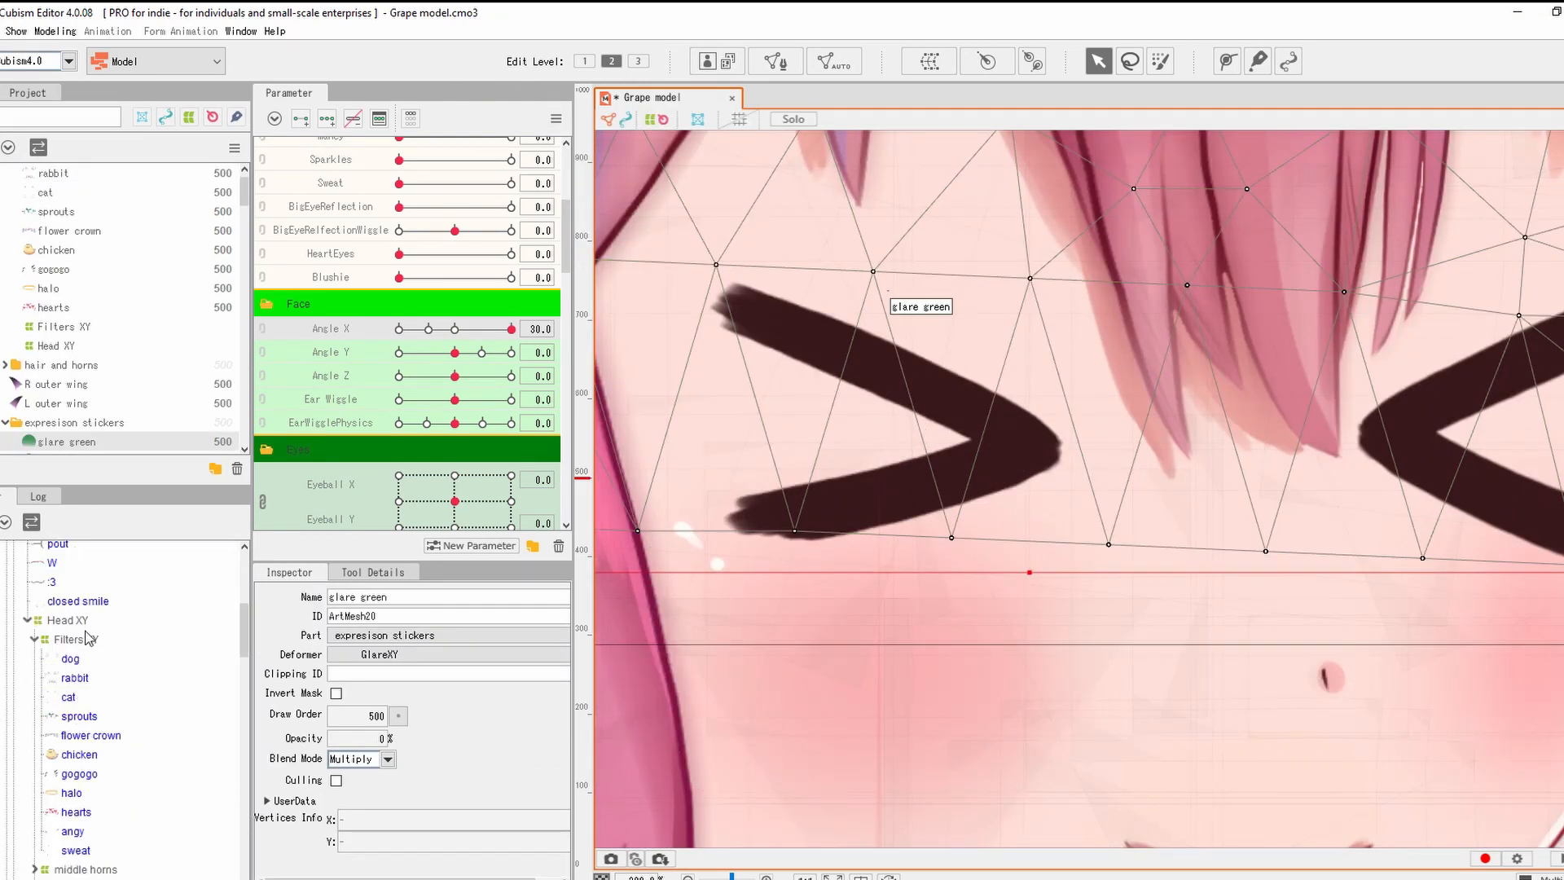
click(87, 636)
scroll(103, 661, down, 13)
scroll(103, 670, up, 2)
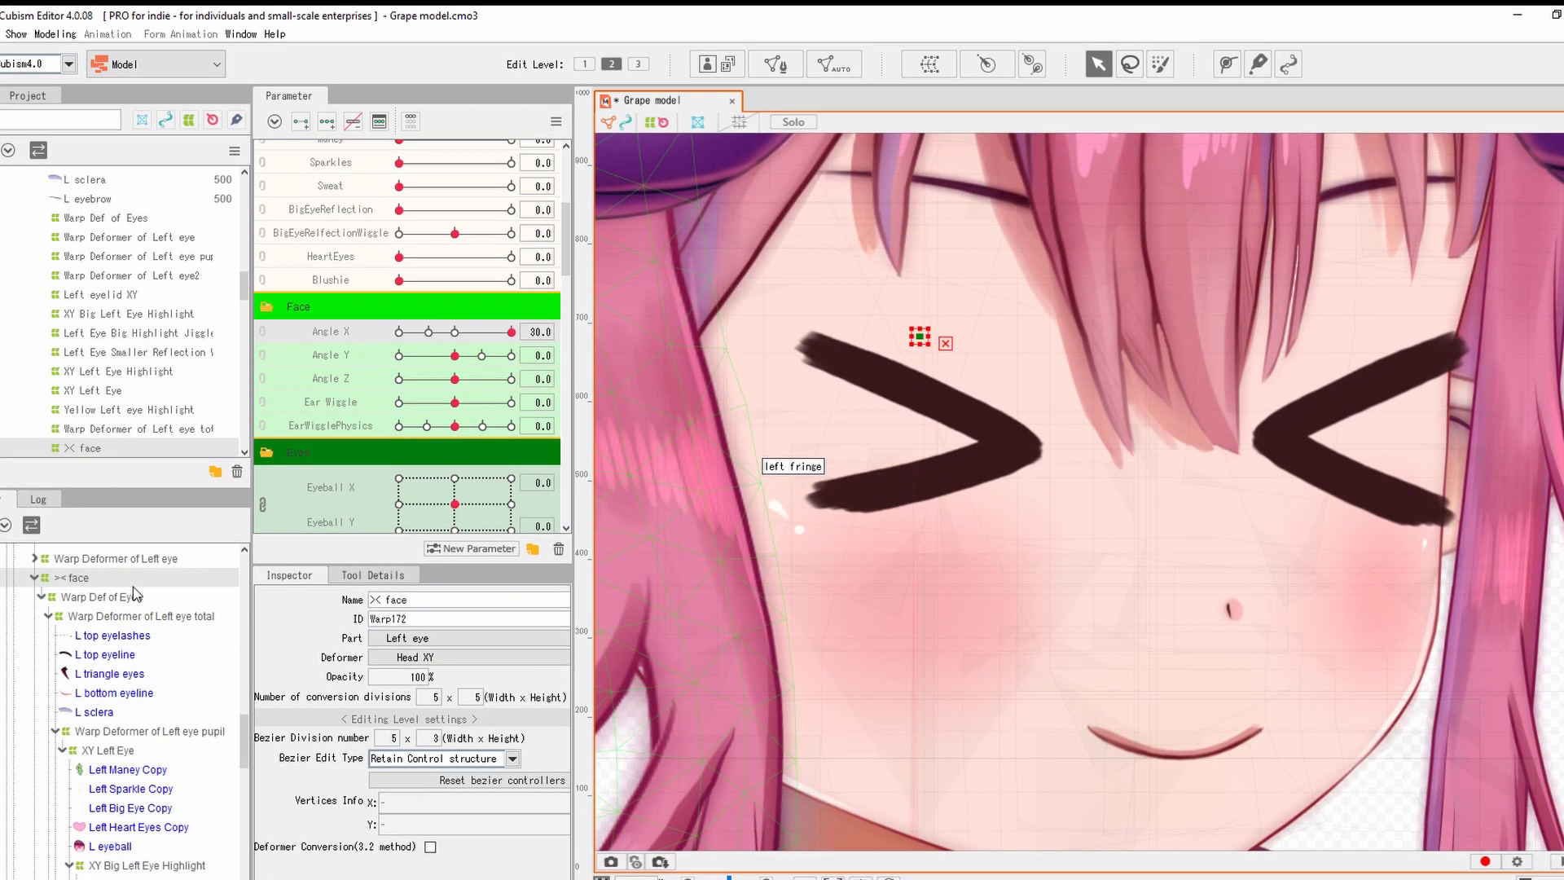
scroll(57, 855, down, 8)
click(71, 801)
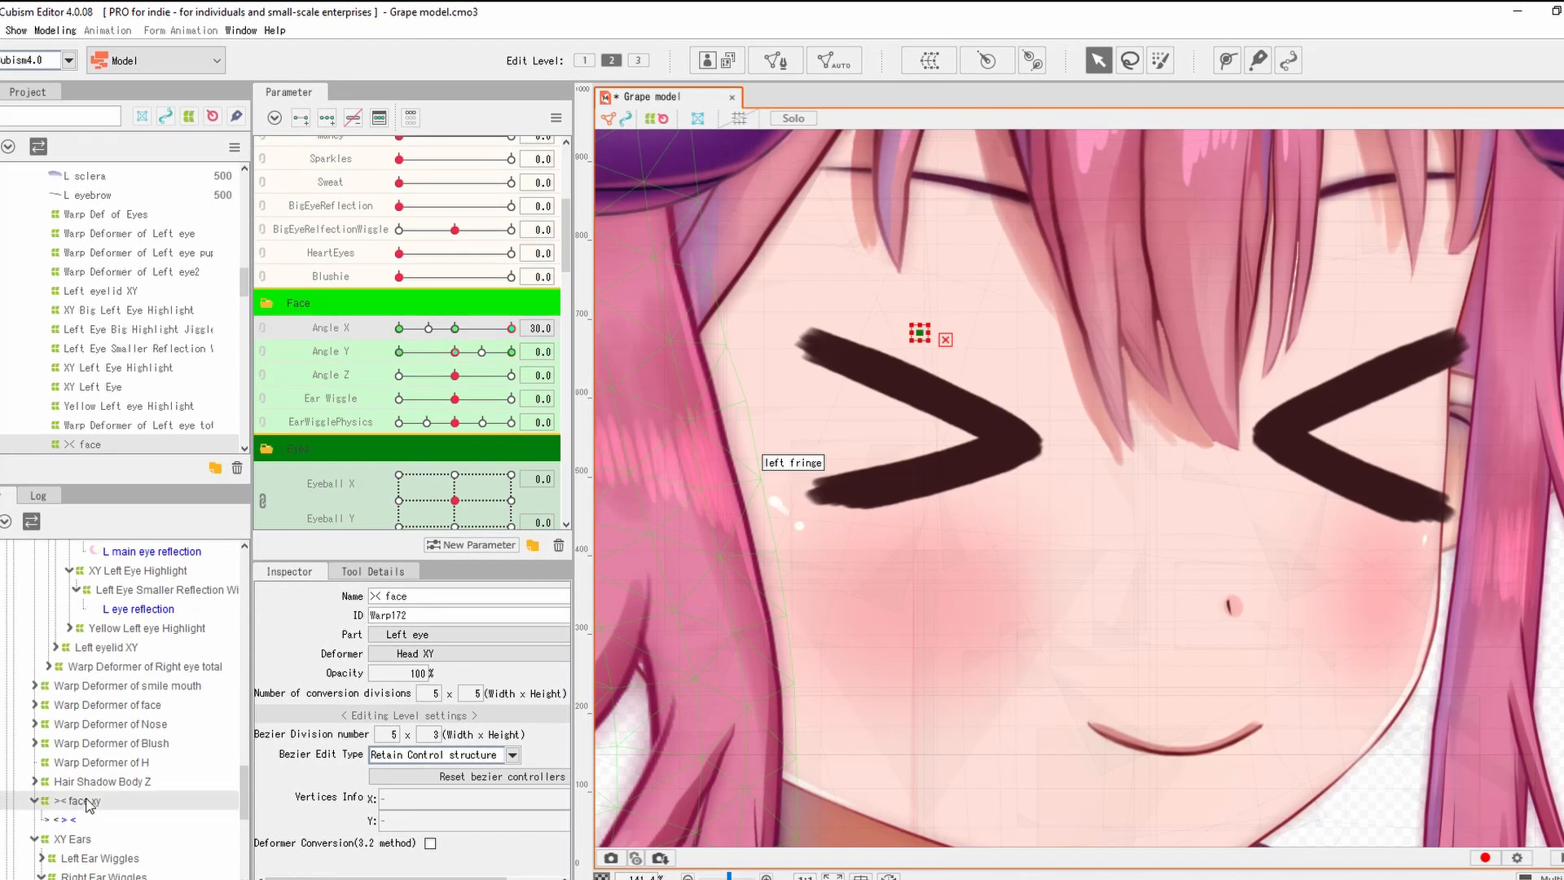
scroll(900, 376, down, 3)
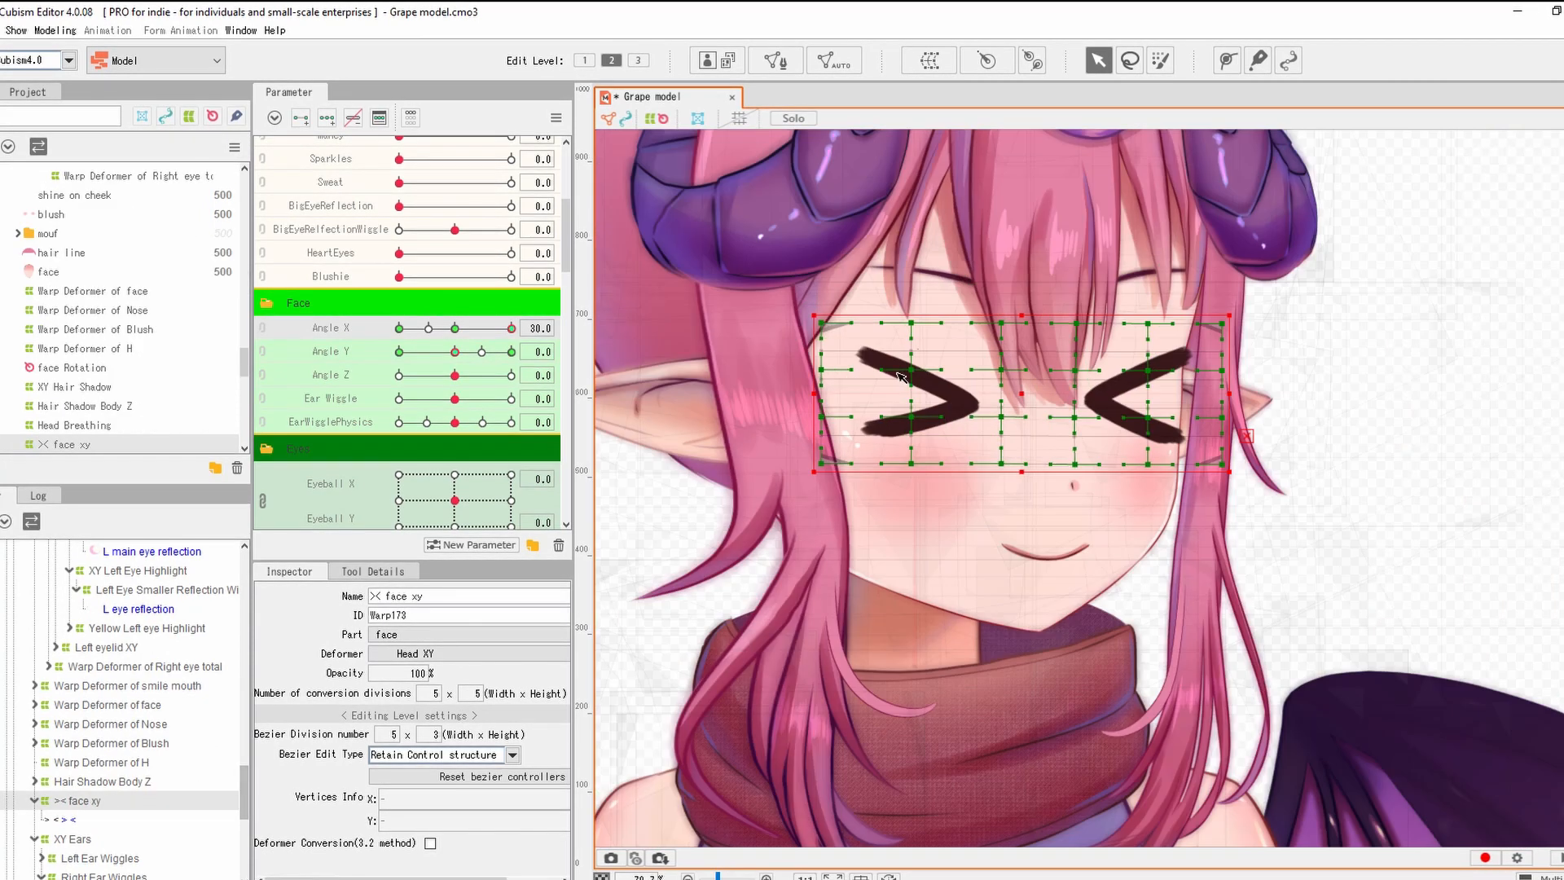
click(557, 120)
click(684, 246)
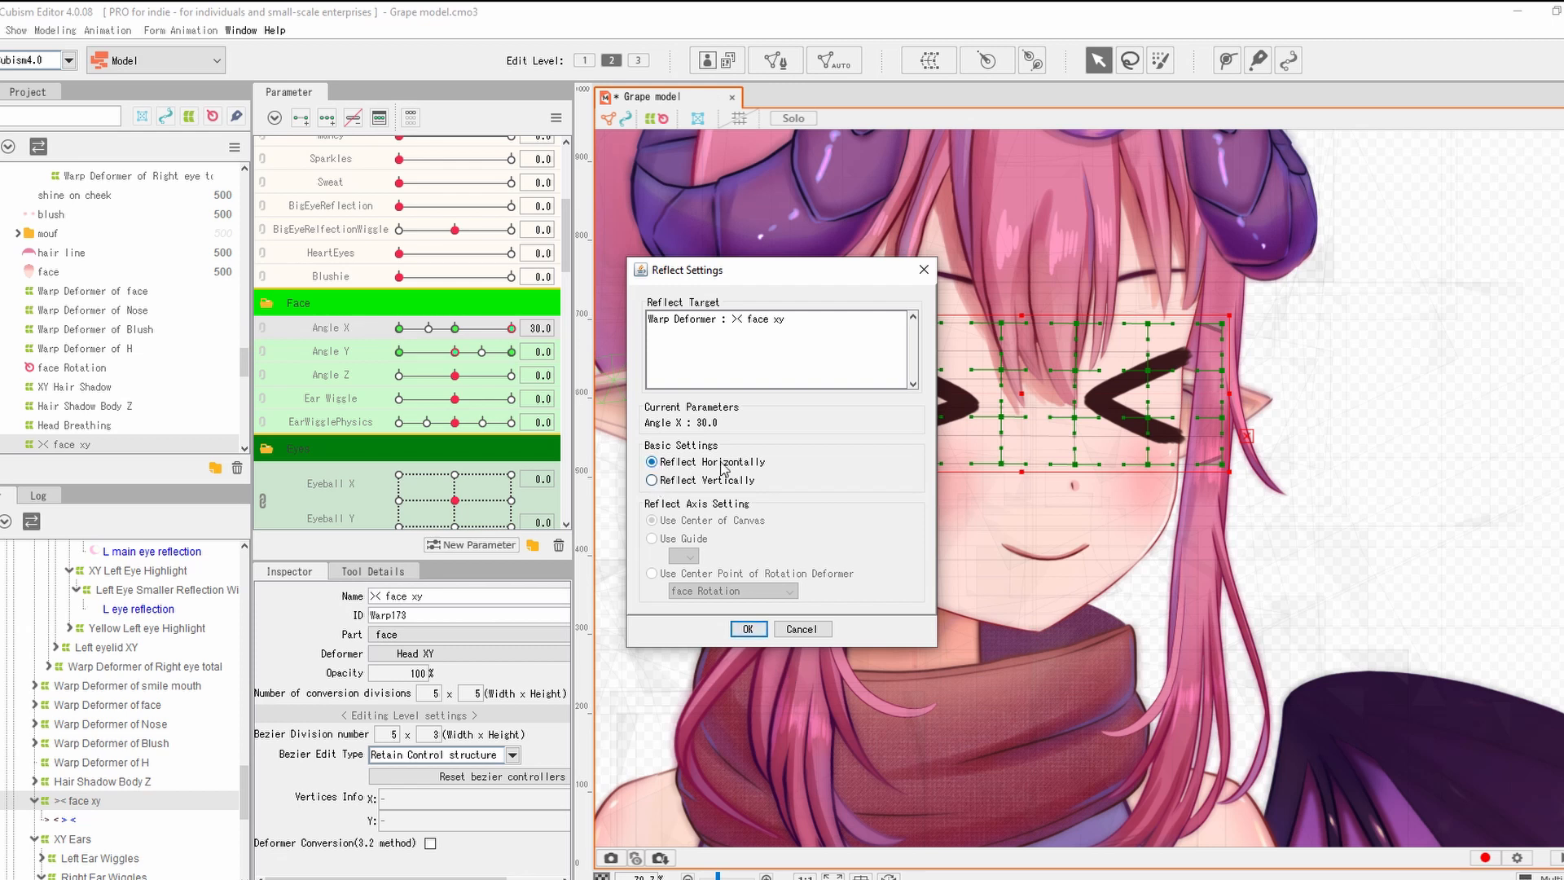
Mirror the pose horizontally to Angle X -30 and test the head turn from -30 to 30.
click(743, 629)
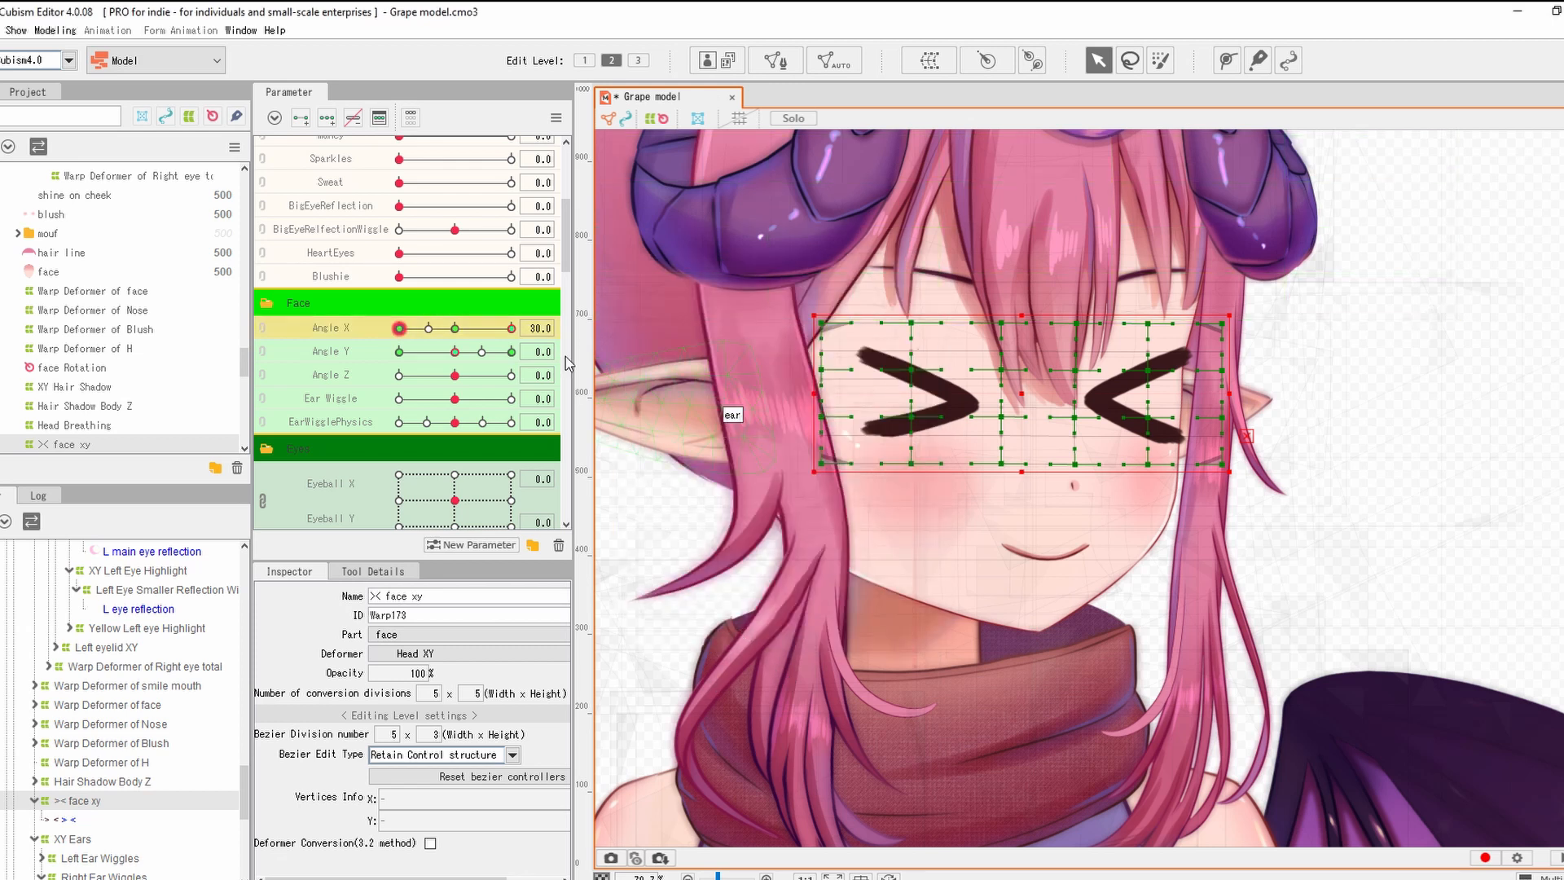
drag(515, 329, 312, 350)
drag(874, 396, 943, 413)
scroll(974, 421, up, 2)
drag(402, 328, 369, 344)
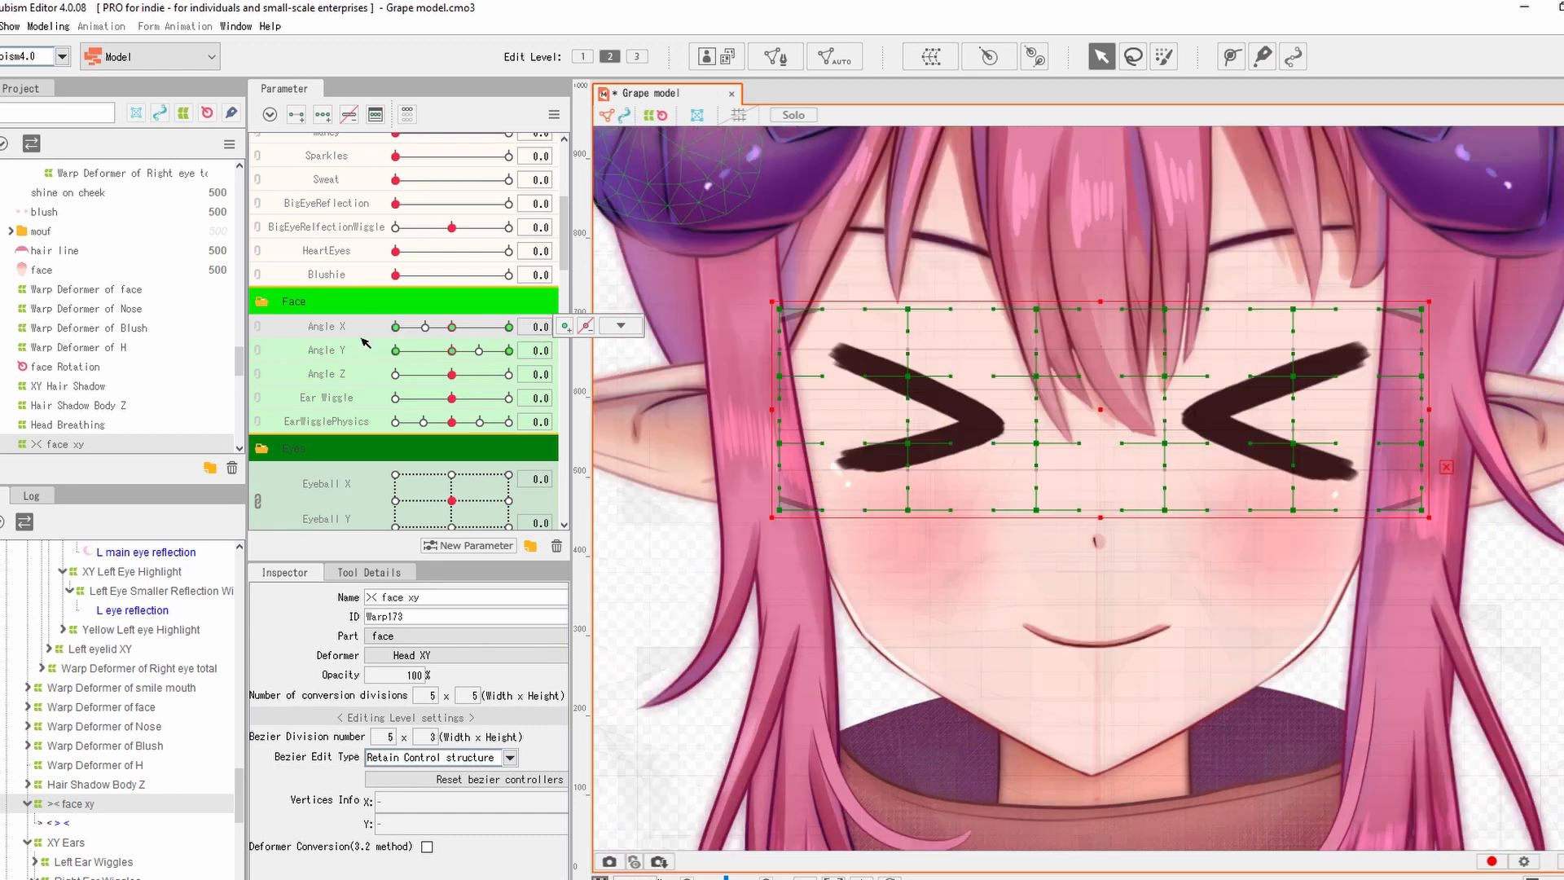
Recombine Angle X and Y into one pad and reset the head angles to 0.
click(257, 327)
scroll(391, 343, up, 4)
scroll(391, 353, down, 6)
drag(396, 247, 438, 227)
scroll(758, 281, down, 10)
click(937, 334)
drag(936, 334, 1040, 410)
click(452, 219)
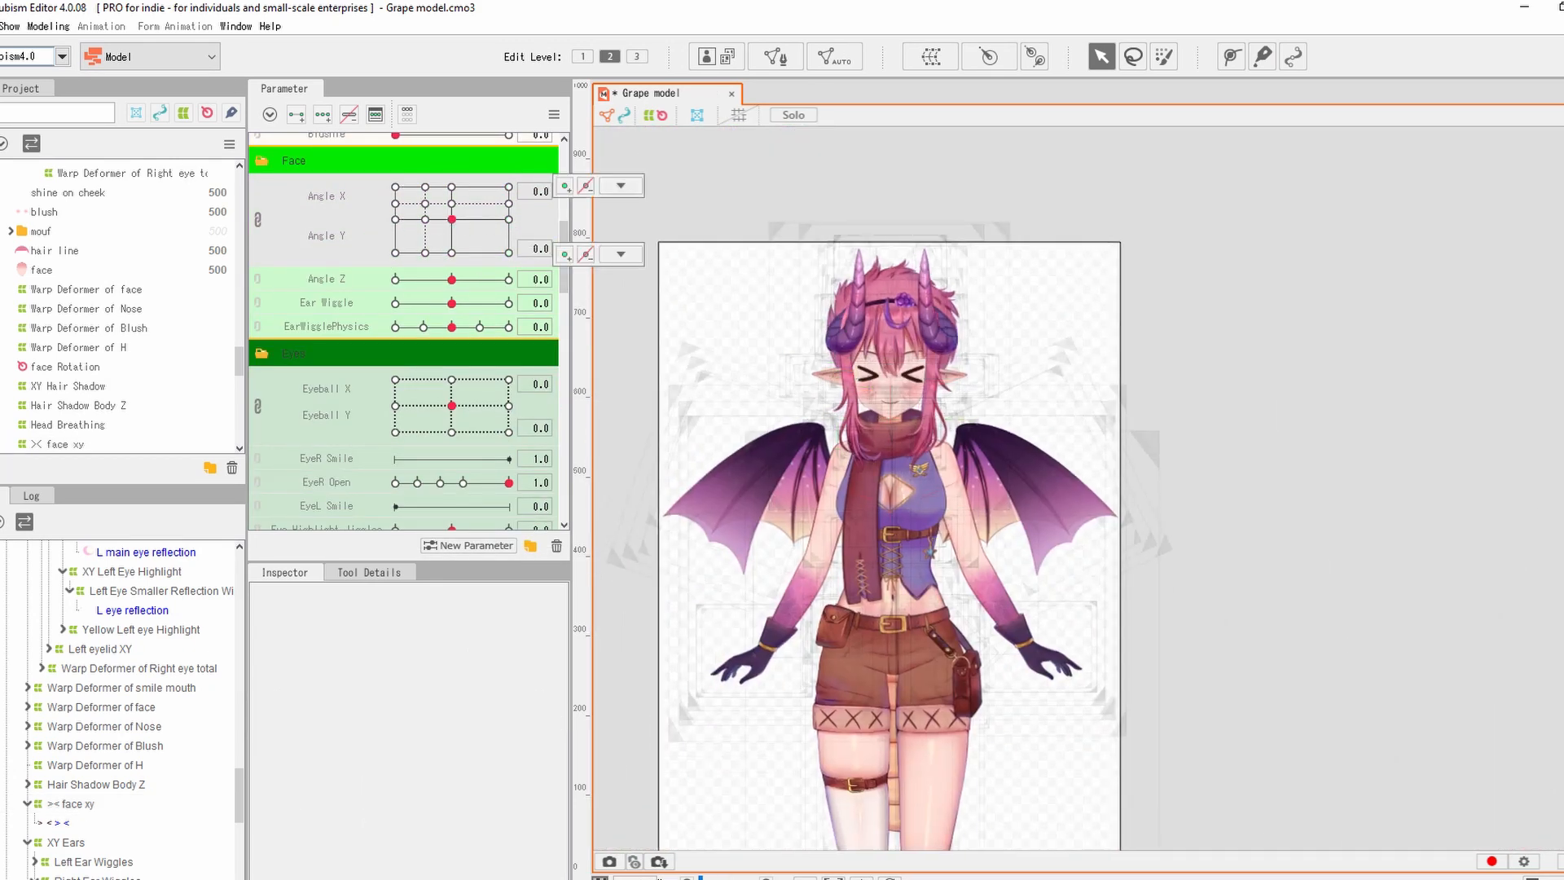
Save the model file.
click(0, 26)
click(31, 195)
click(1088, 707)
Export the moc3 runtime files, accepting the settings and overwriting the existing files.
click(0, 26)
click(25, 177)
click(0, 26)
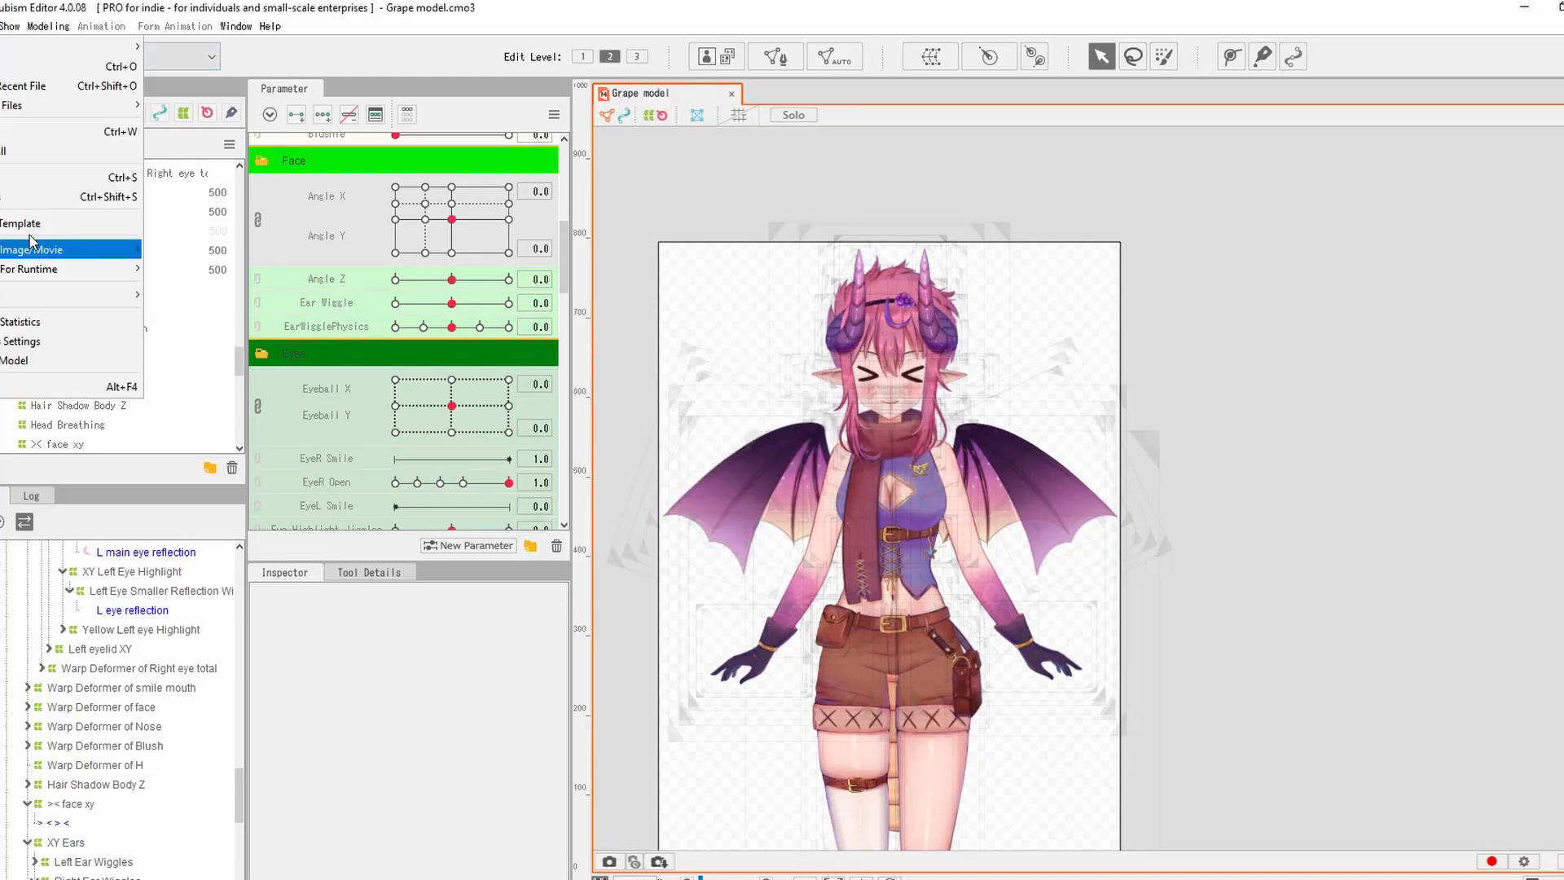
mouse_move(33, 268)
click(195, 269)
click(847, 671)
click(1088, 687)
click(710, 502)
click(743, 487)
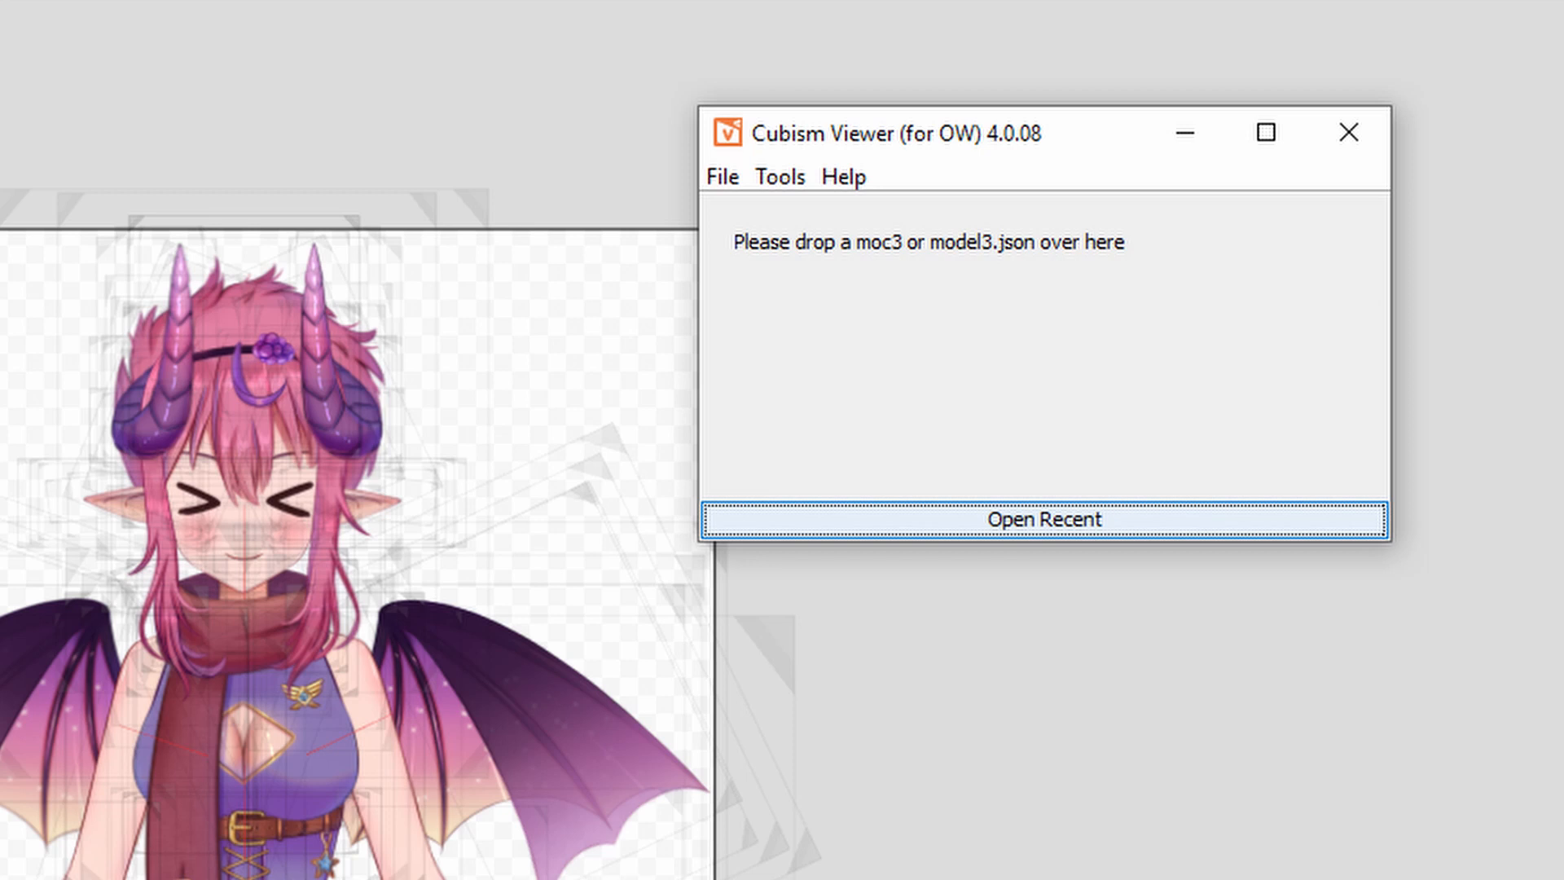
Load grape model.model3.json and import all exp3.json files from Pictures > GrapeChan Art > Grape Full Model.
drag(931, 871, 931, 461)
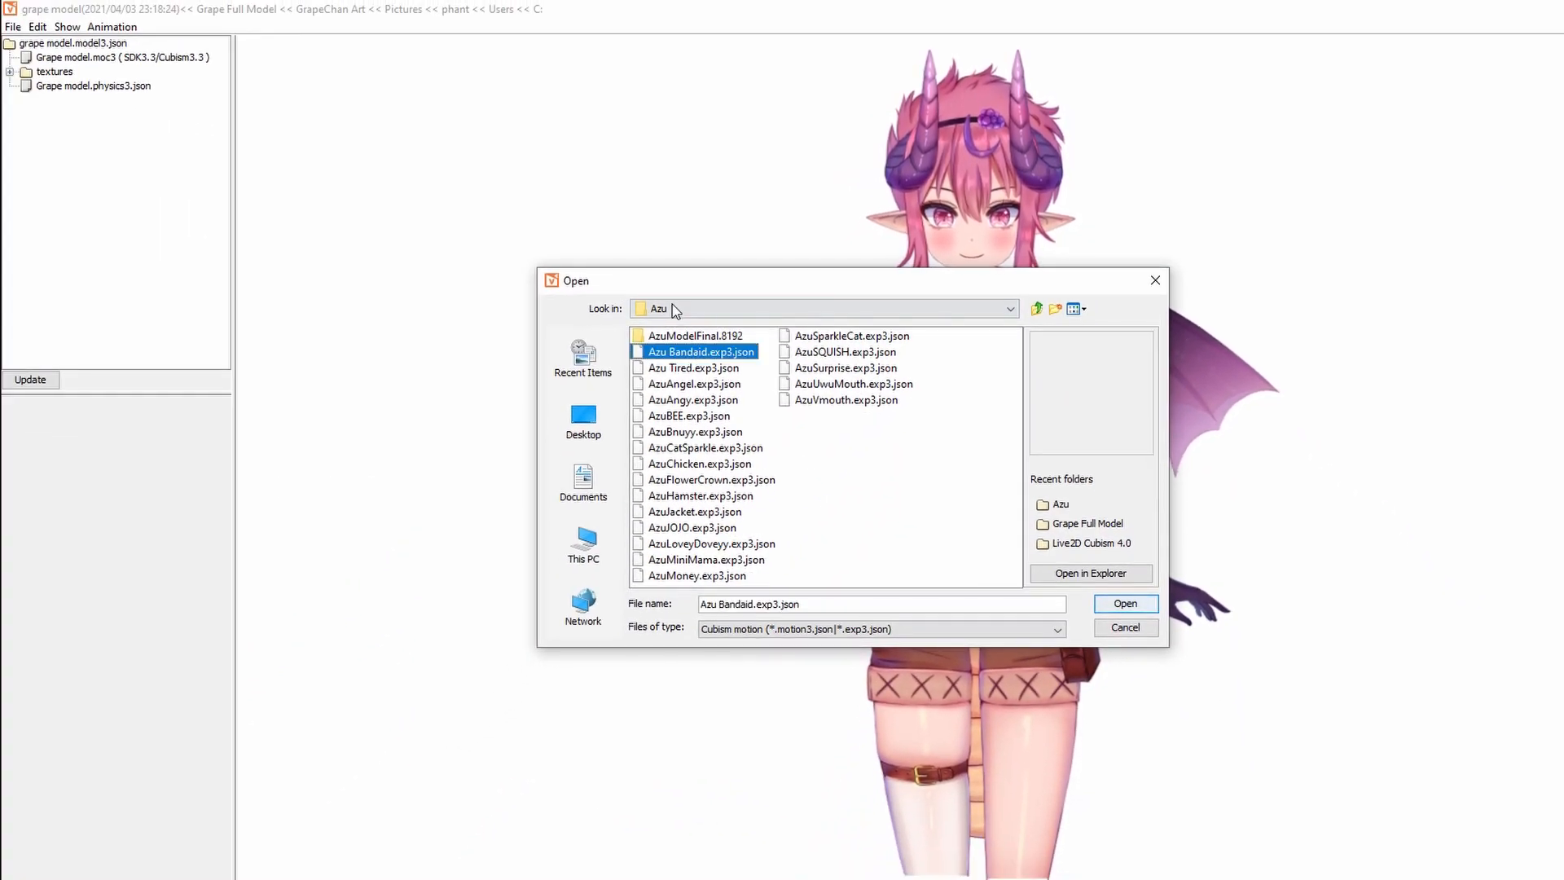
click(672, 308)
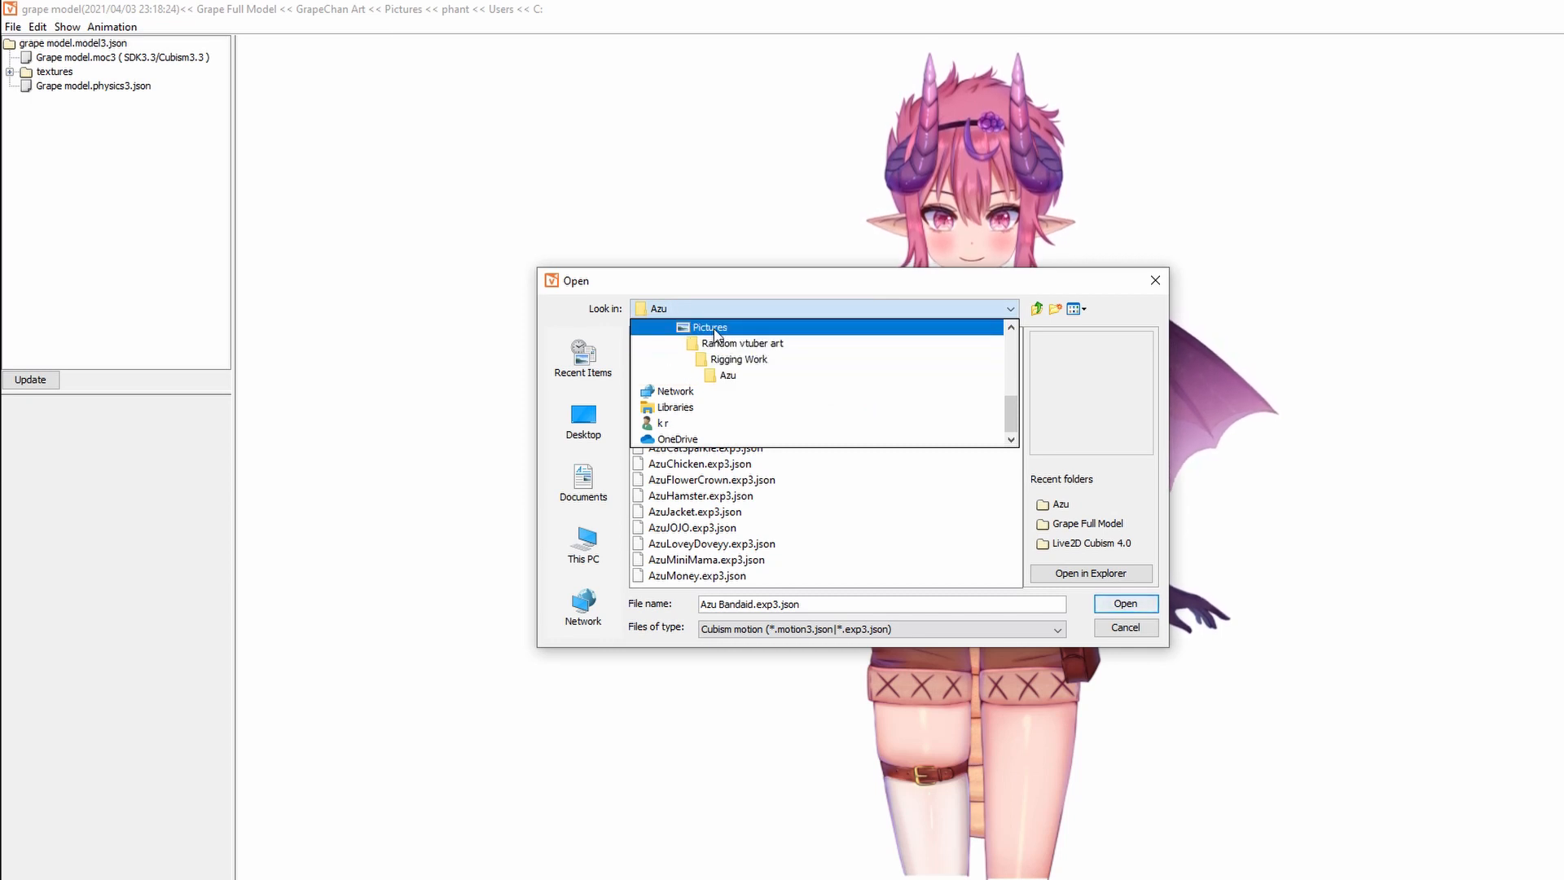
click(706, 327)
double_click(676, 353)
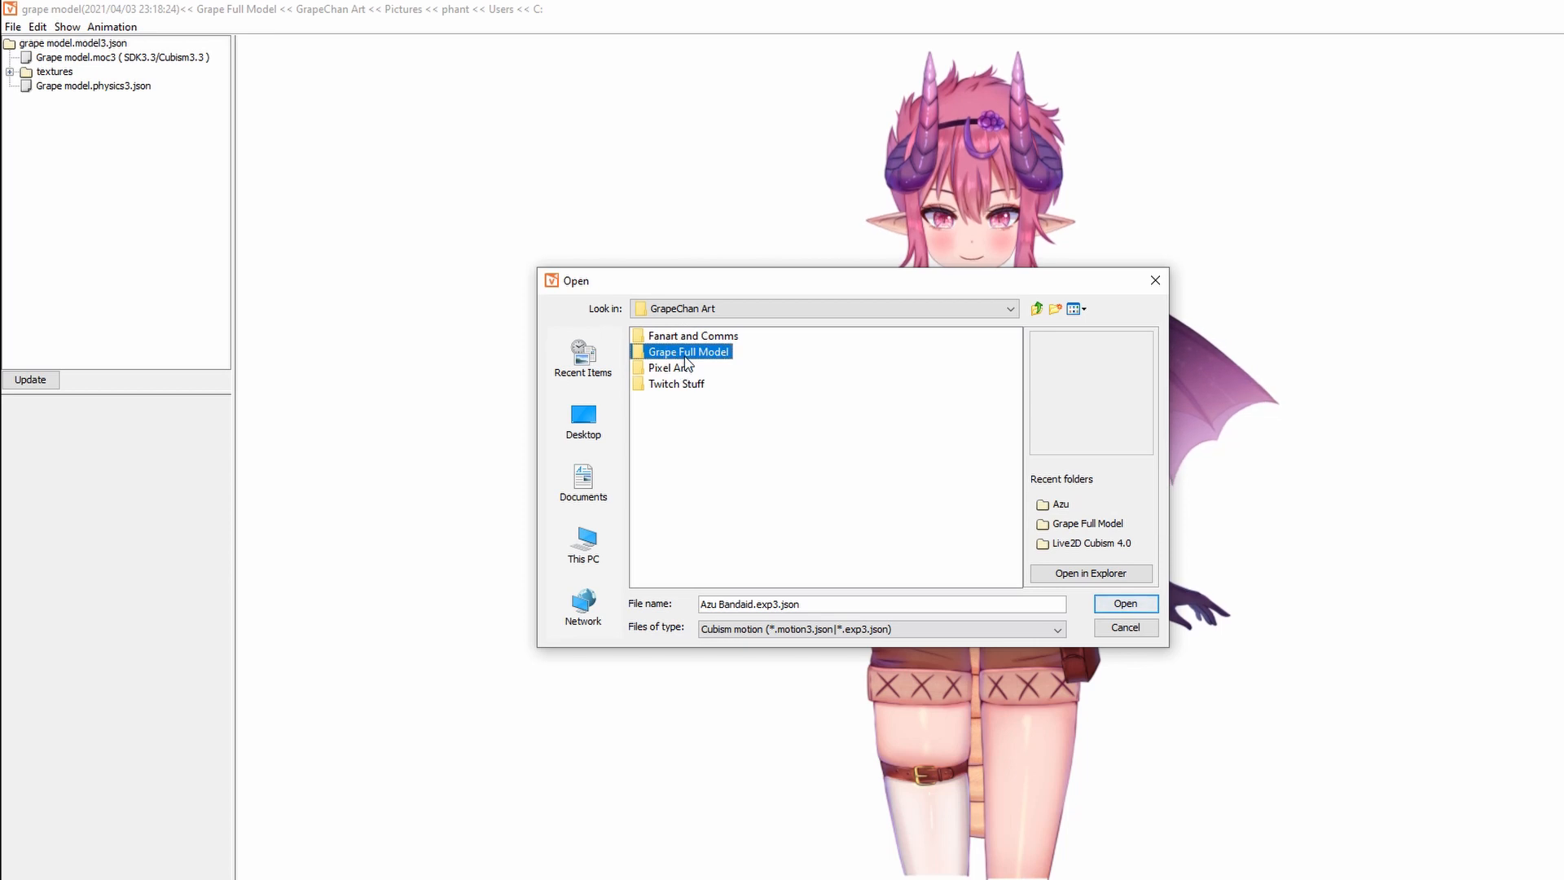
double_click(636, 353)
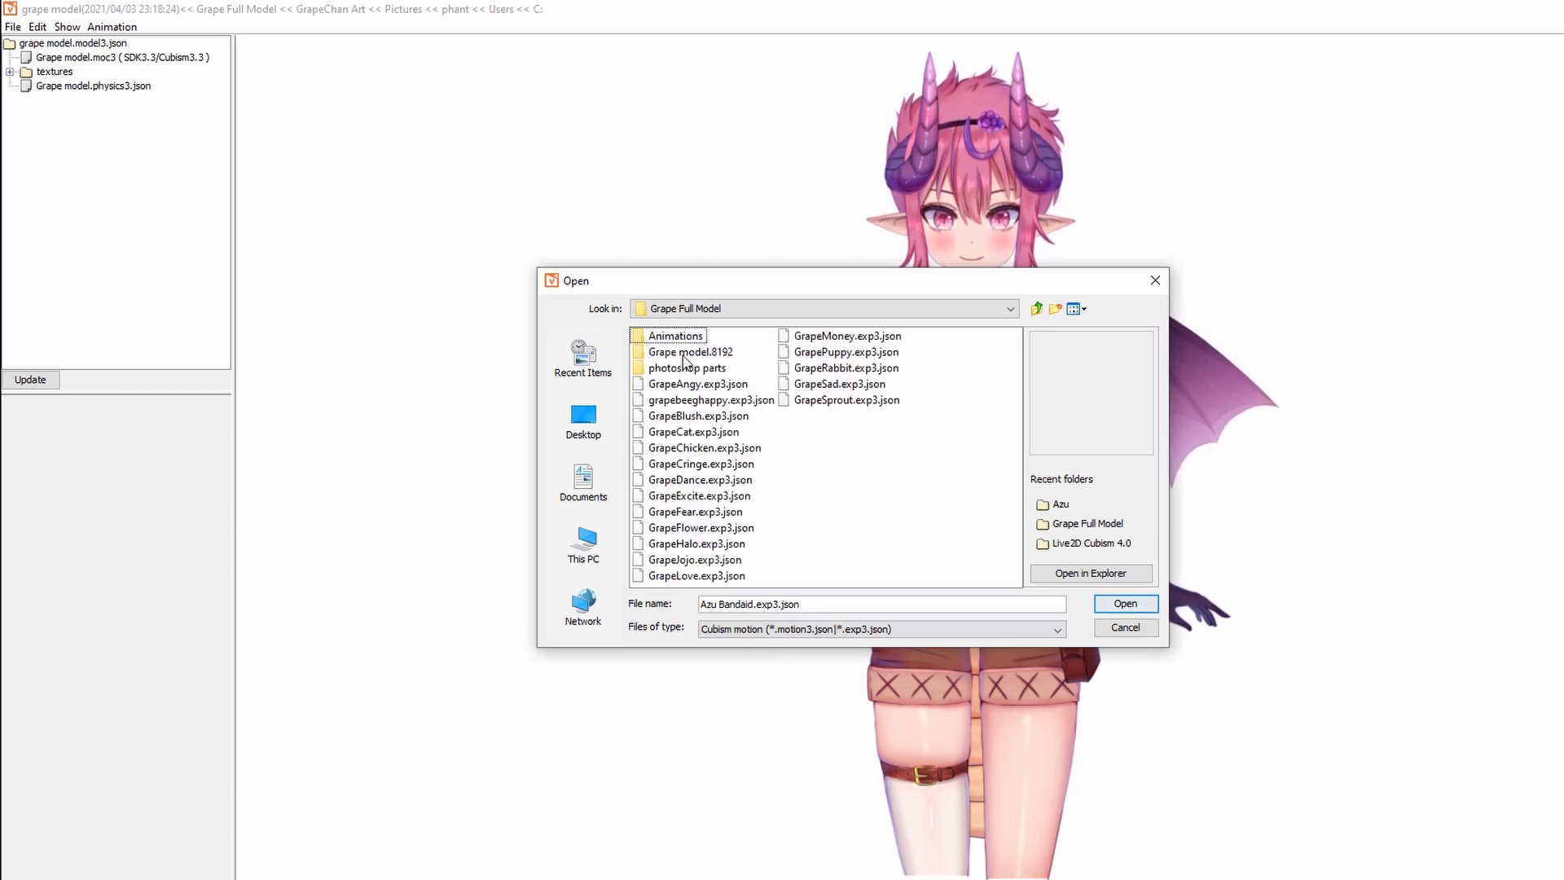
shift+click(852, 401)
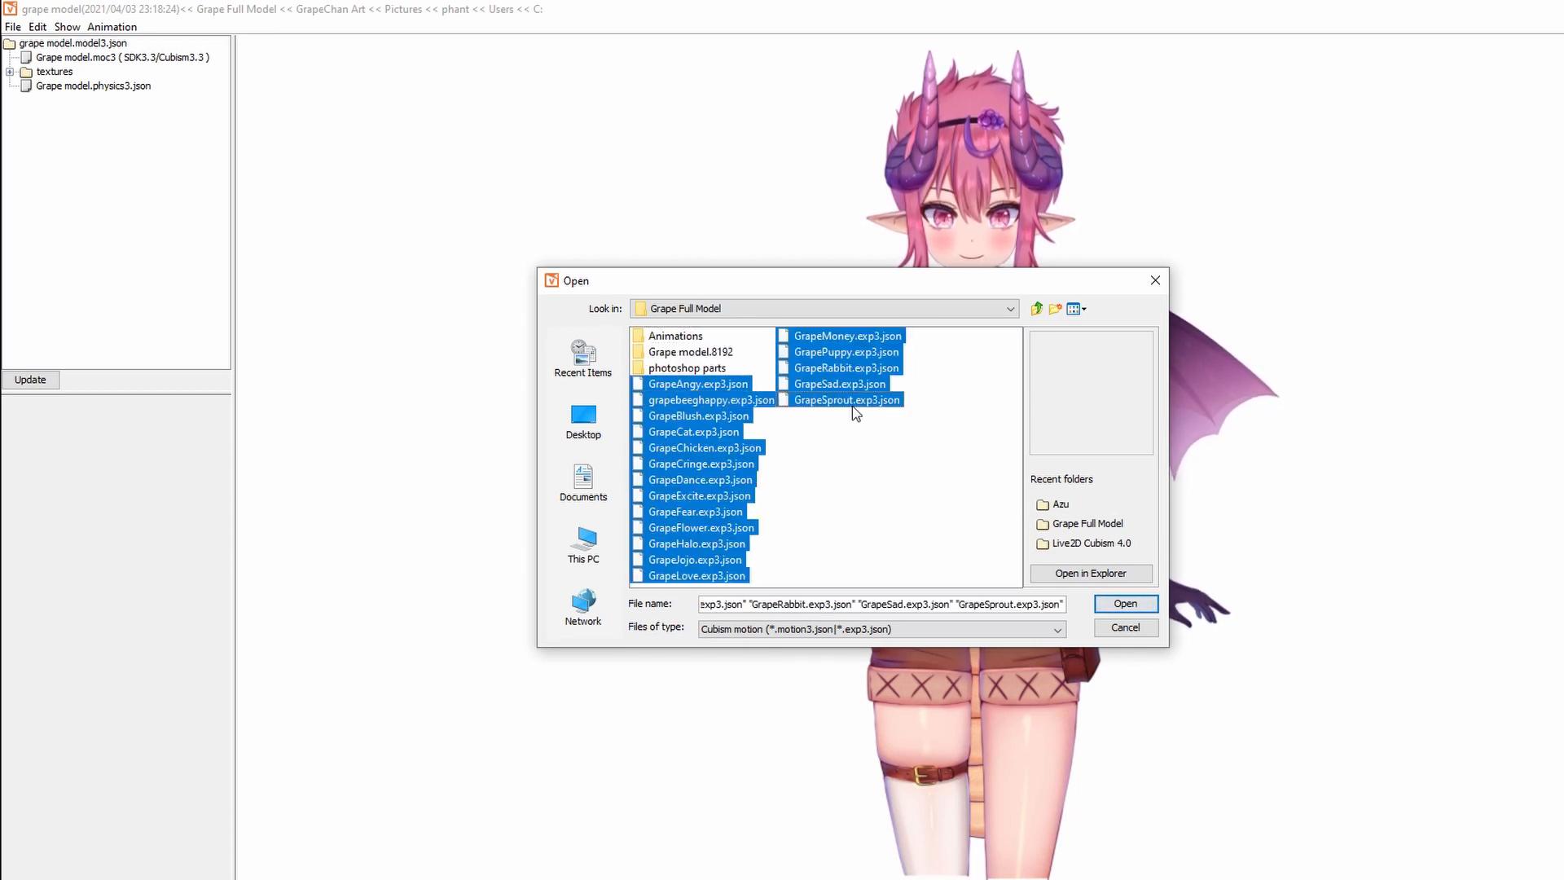
click(1125, 603)
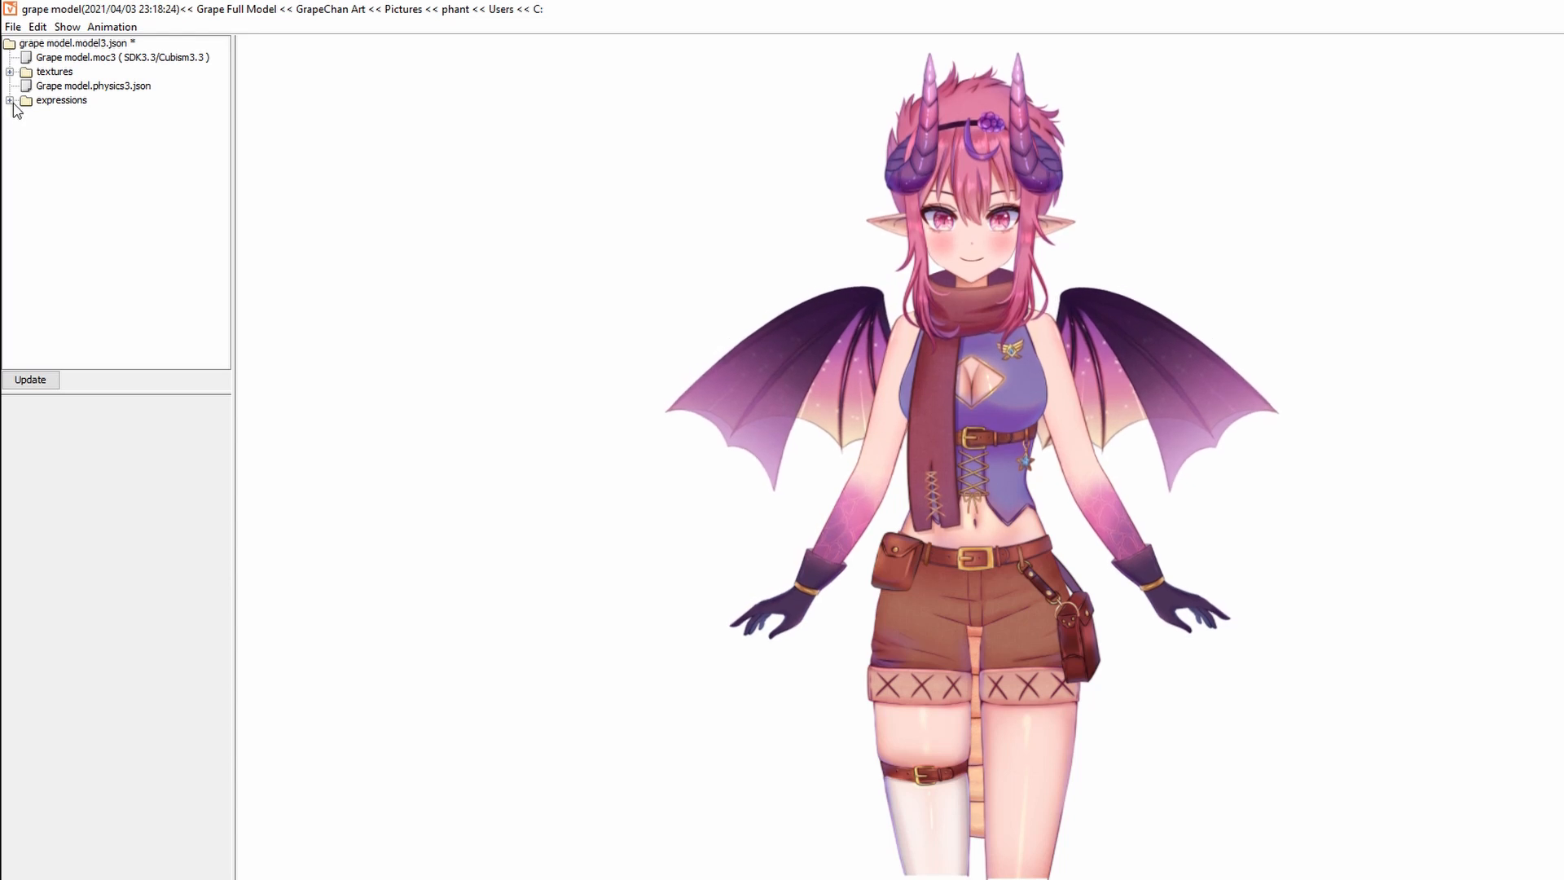
click(14, 30)
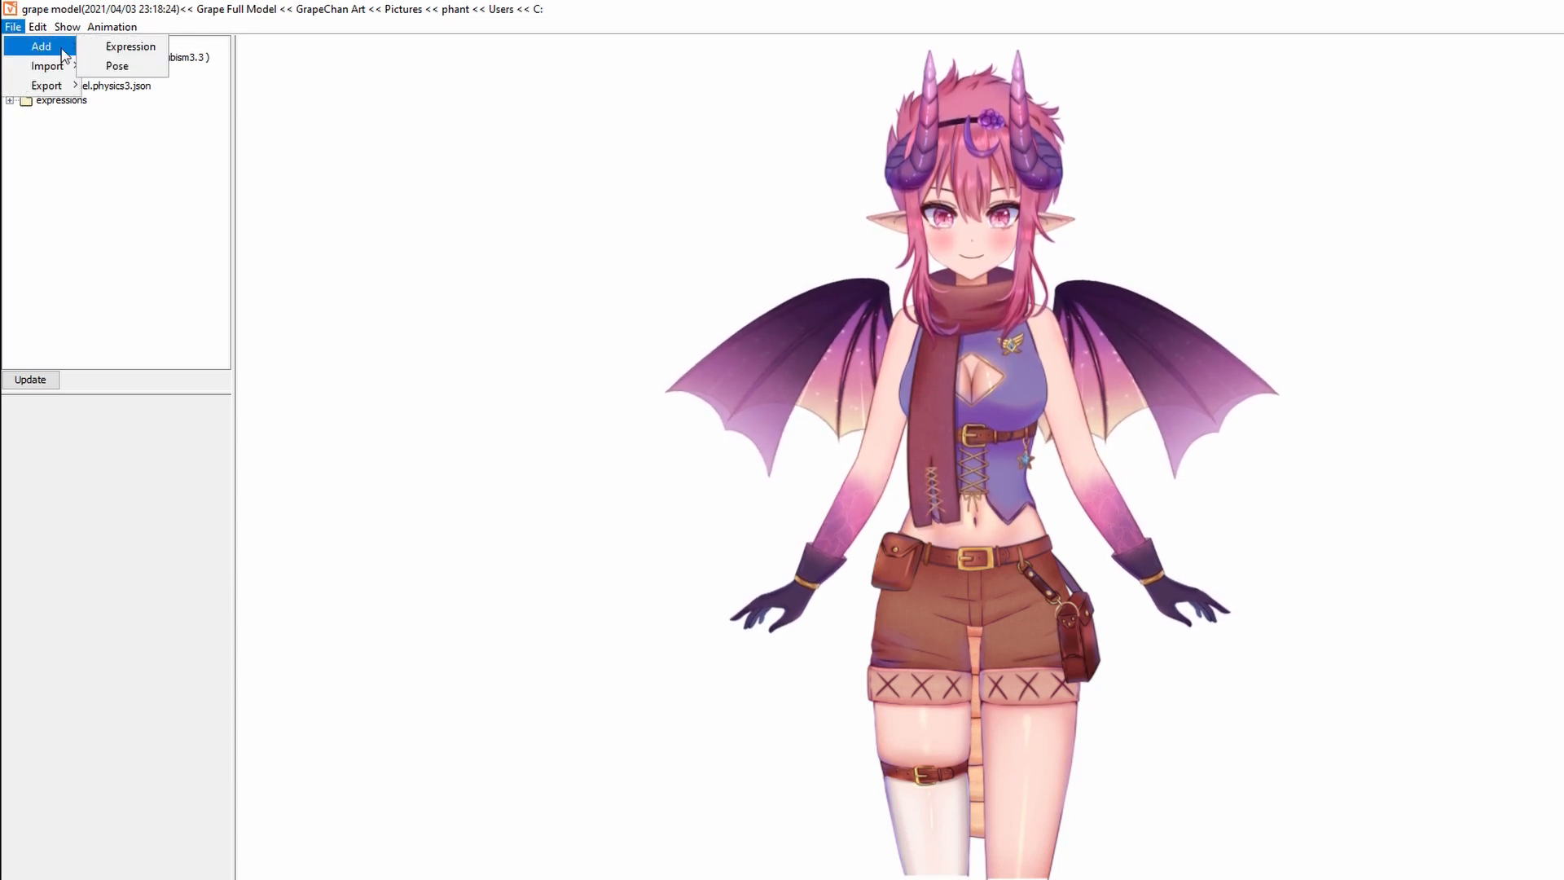
Add expression file VFaceGrape.exp3.json named ><face and expand the expressions folder.
click(130, 47)
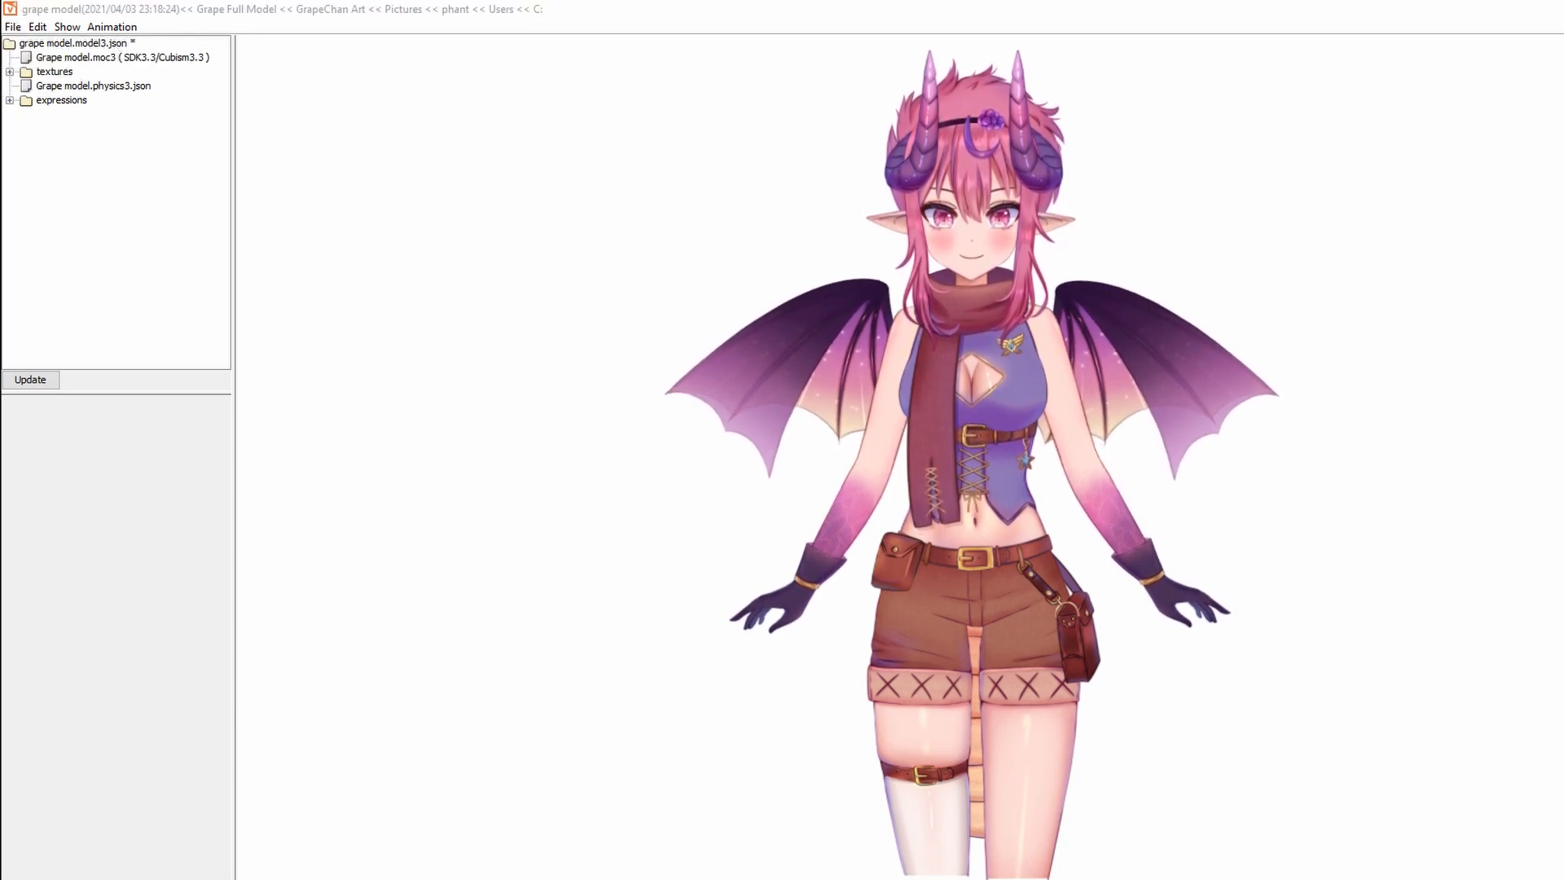
drag(167, 336, 751, 315)
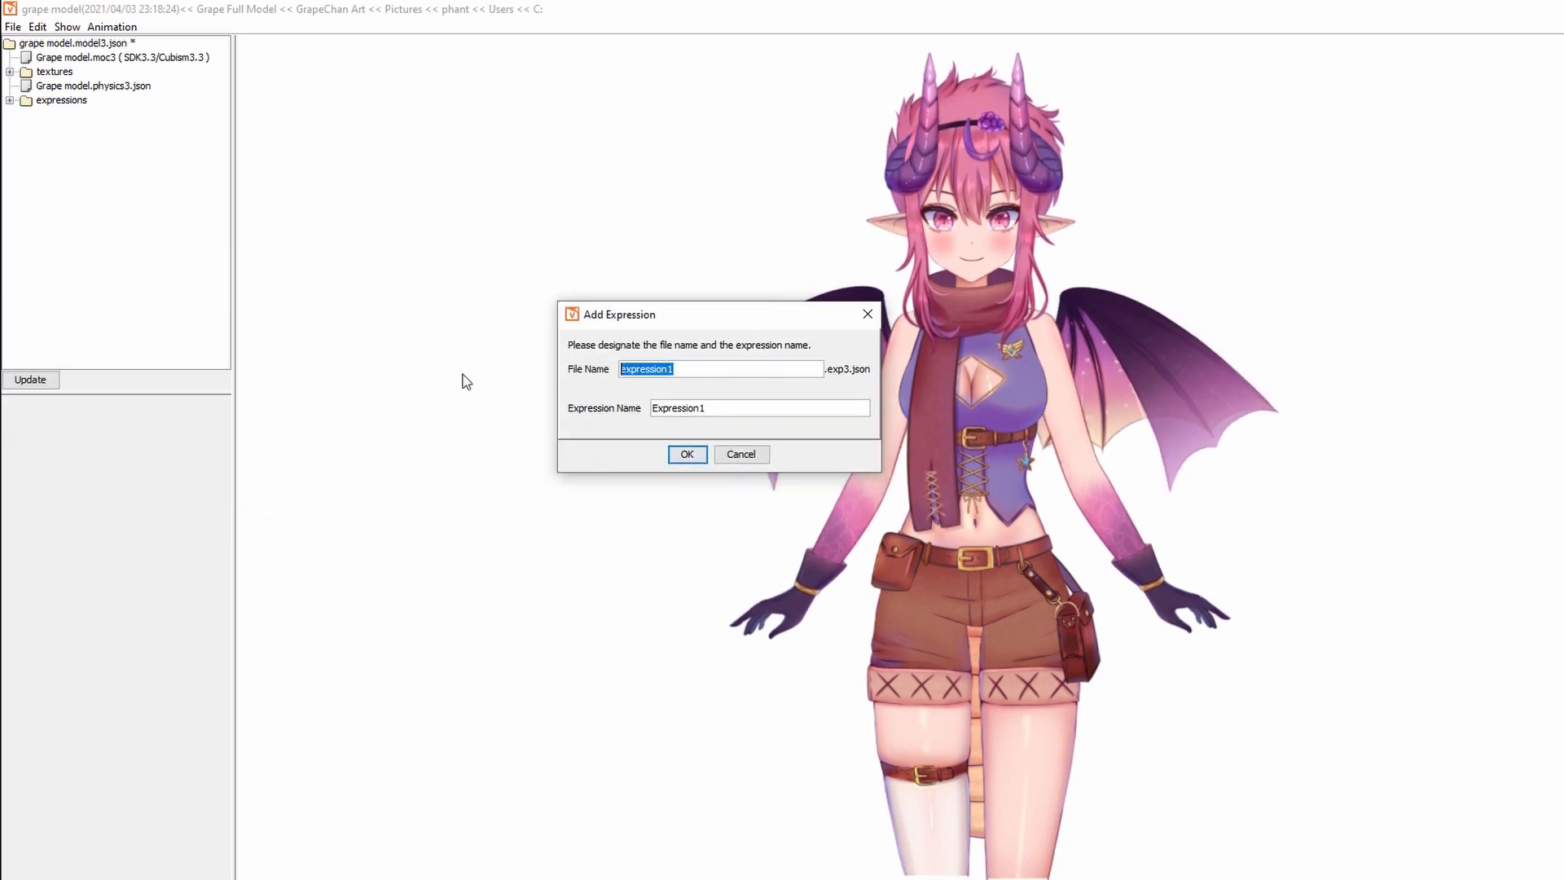
text(>)
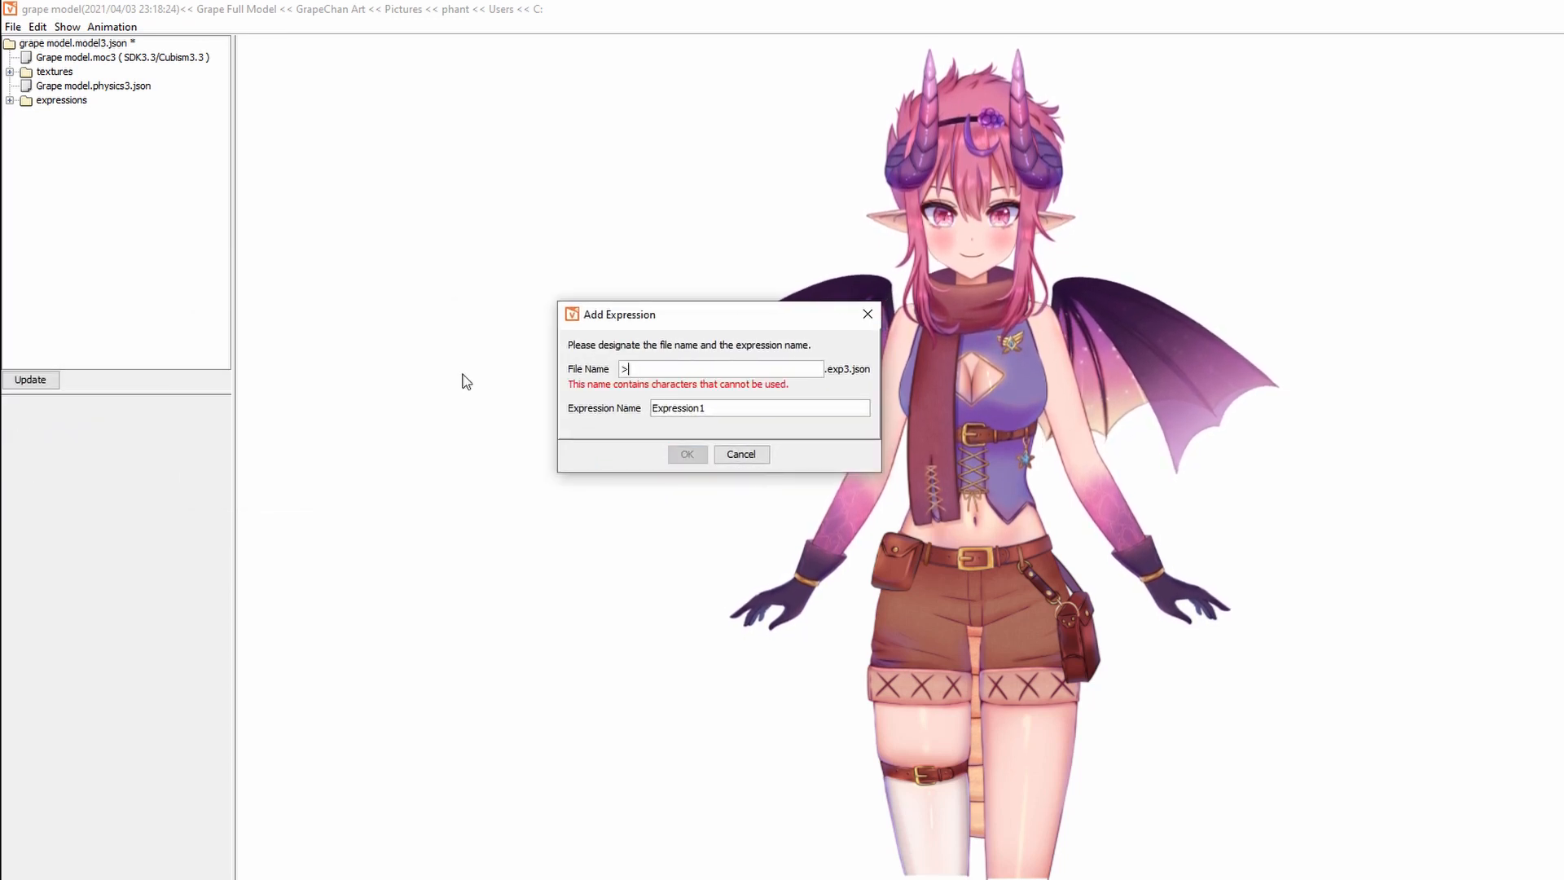
text(VFaceGrape)
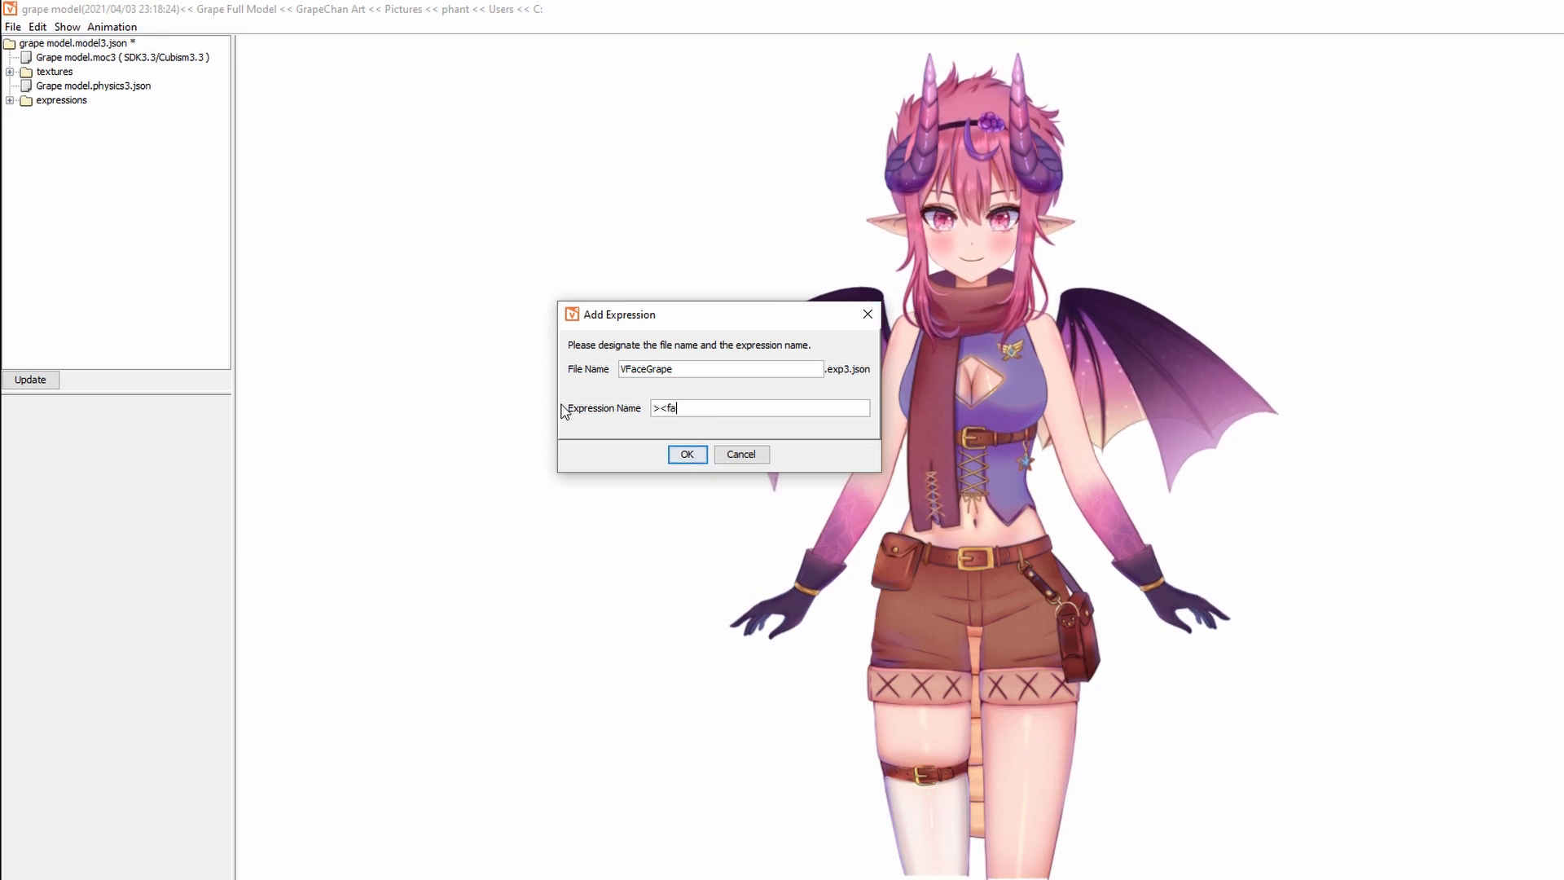
click(687, 455)
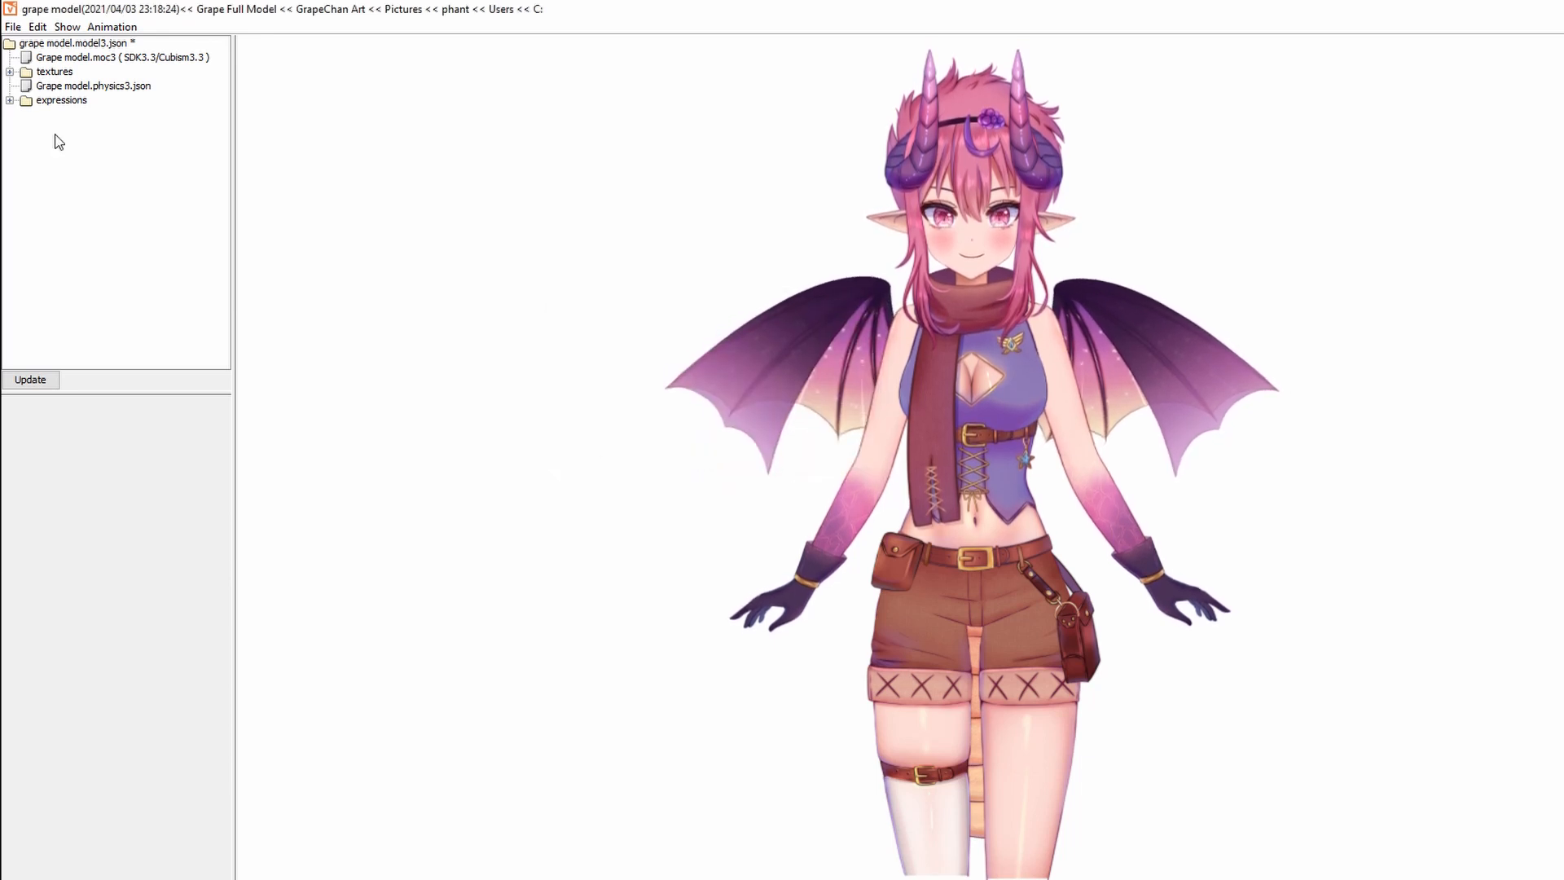
click(10, 100)
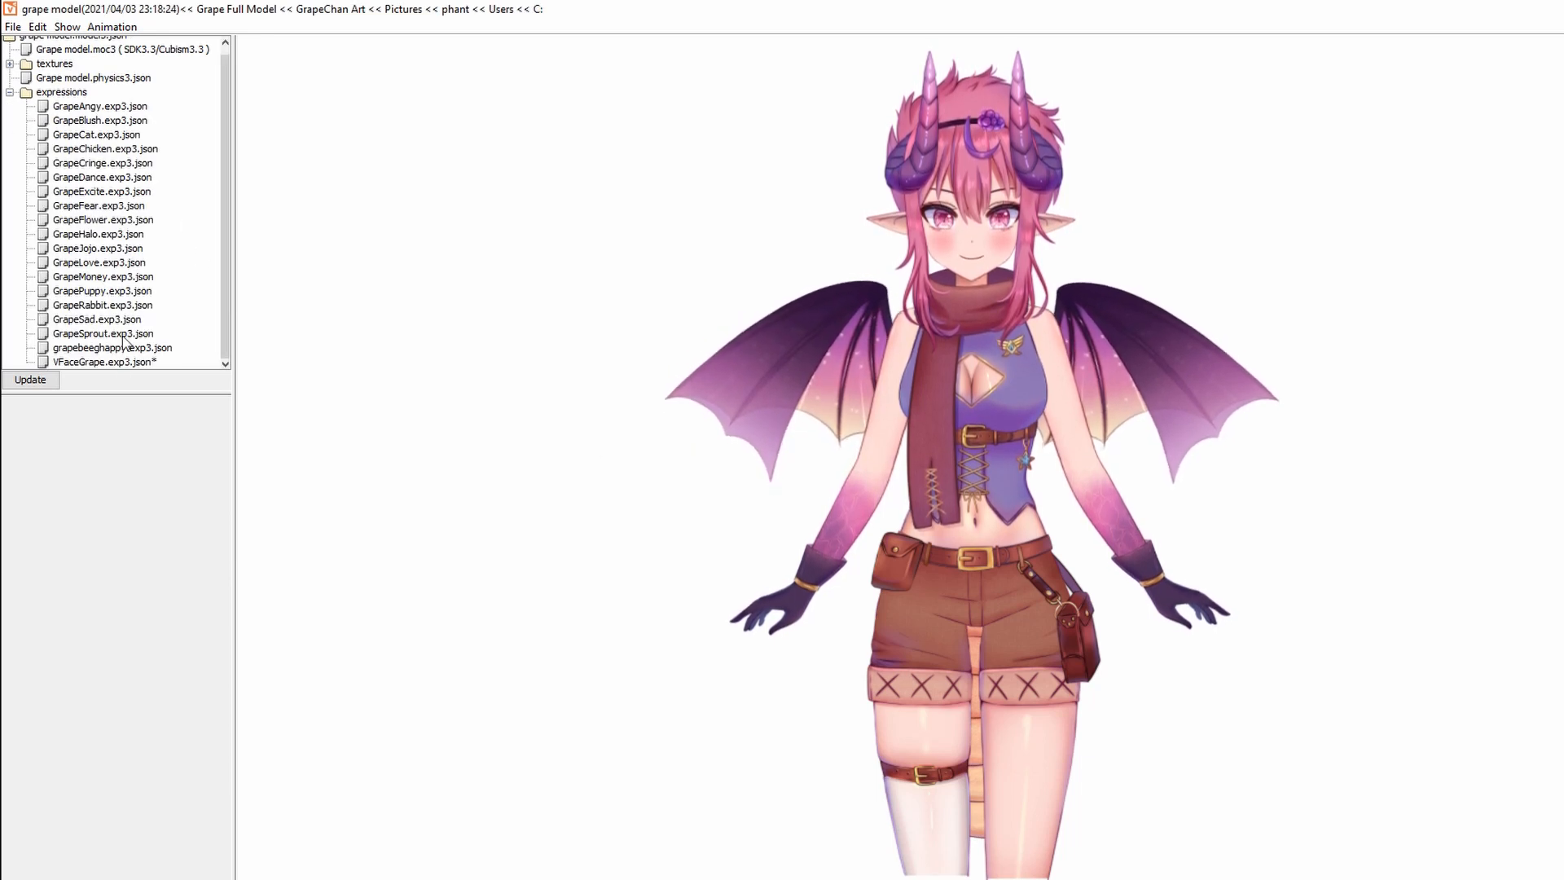
In VFaceGrape.exp3.json, include the >< eyes parameter set to 1.0.
click(112, 362)
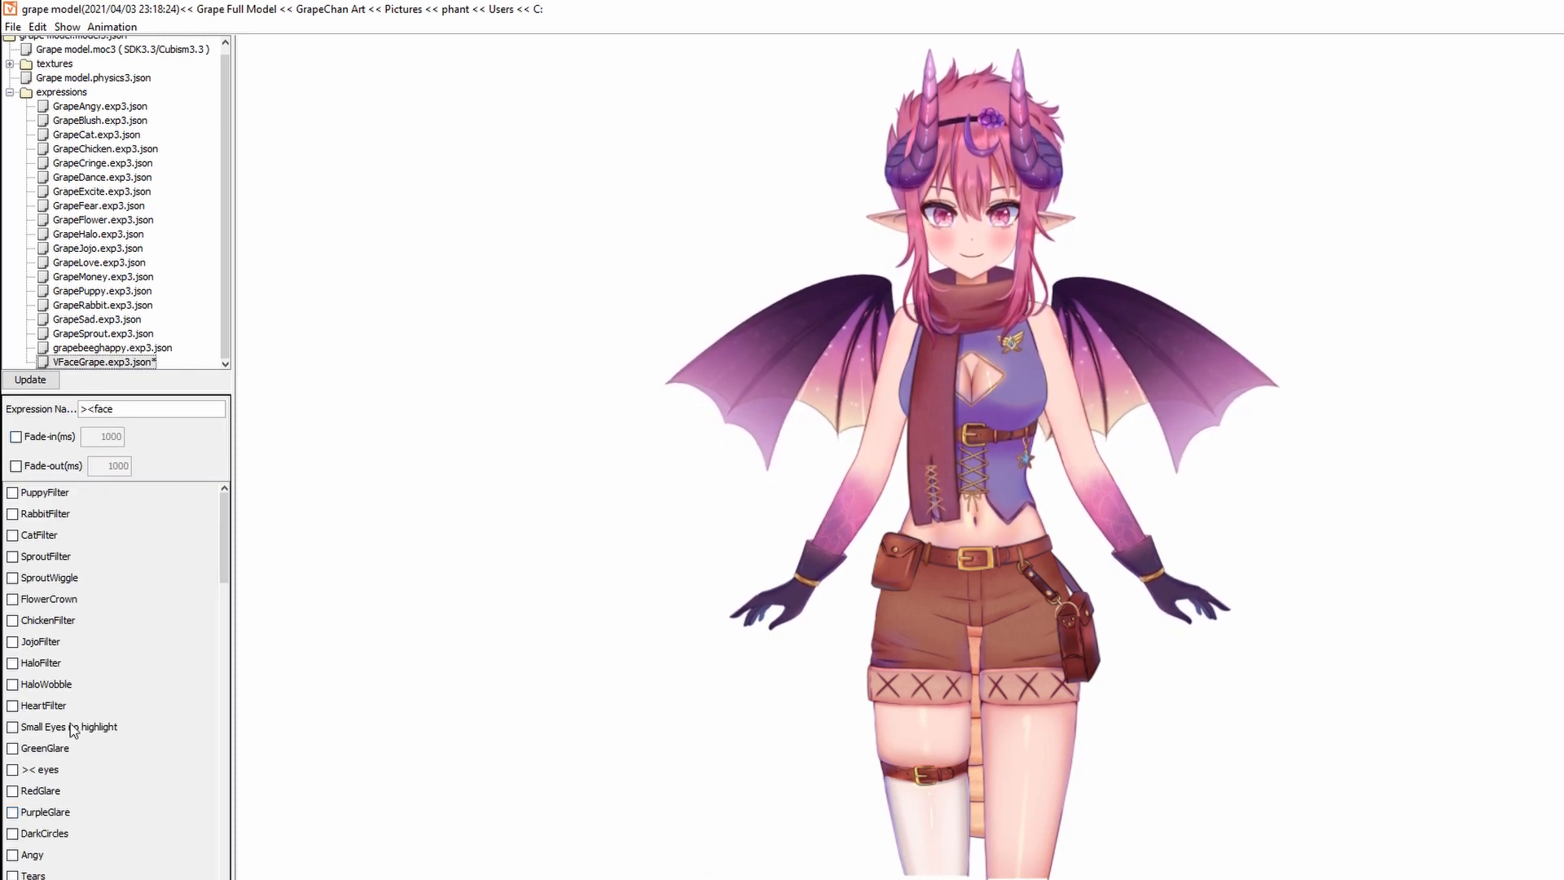
click(13, 770)
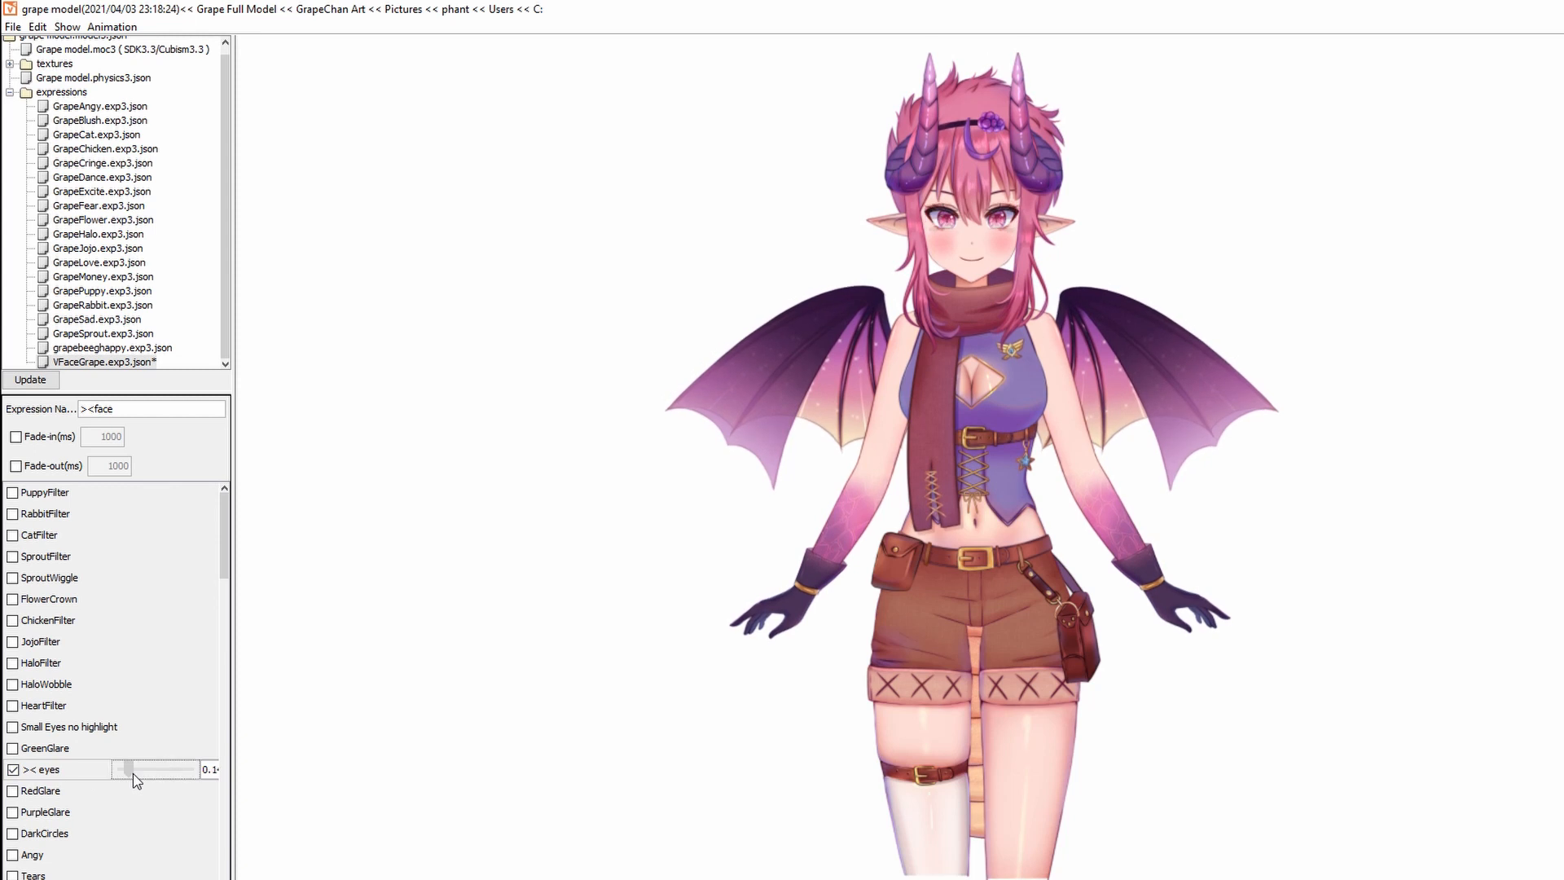
drag(134, 774, 199, 773)
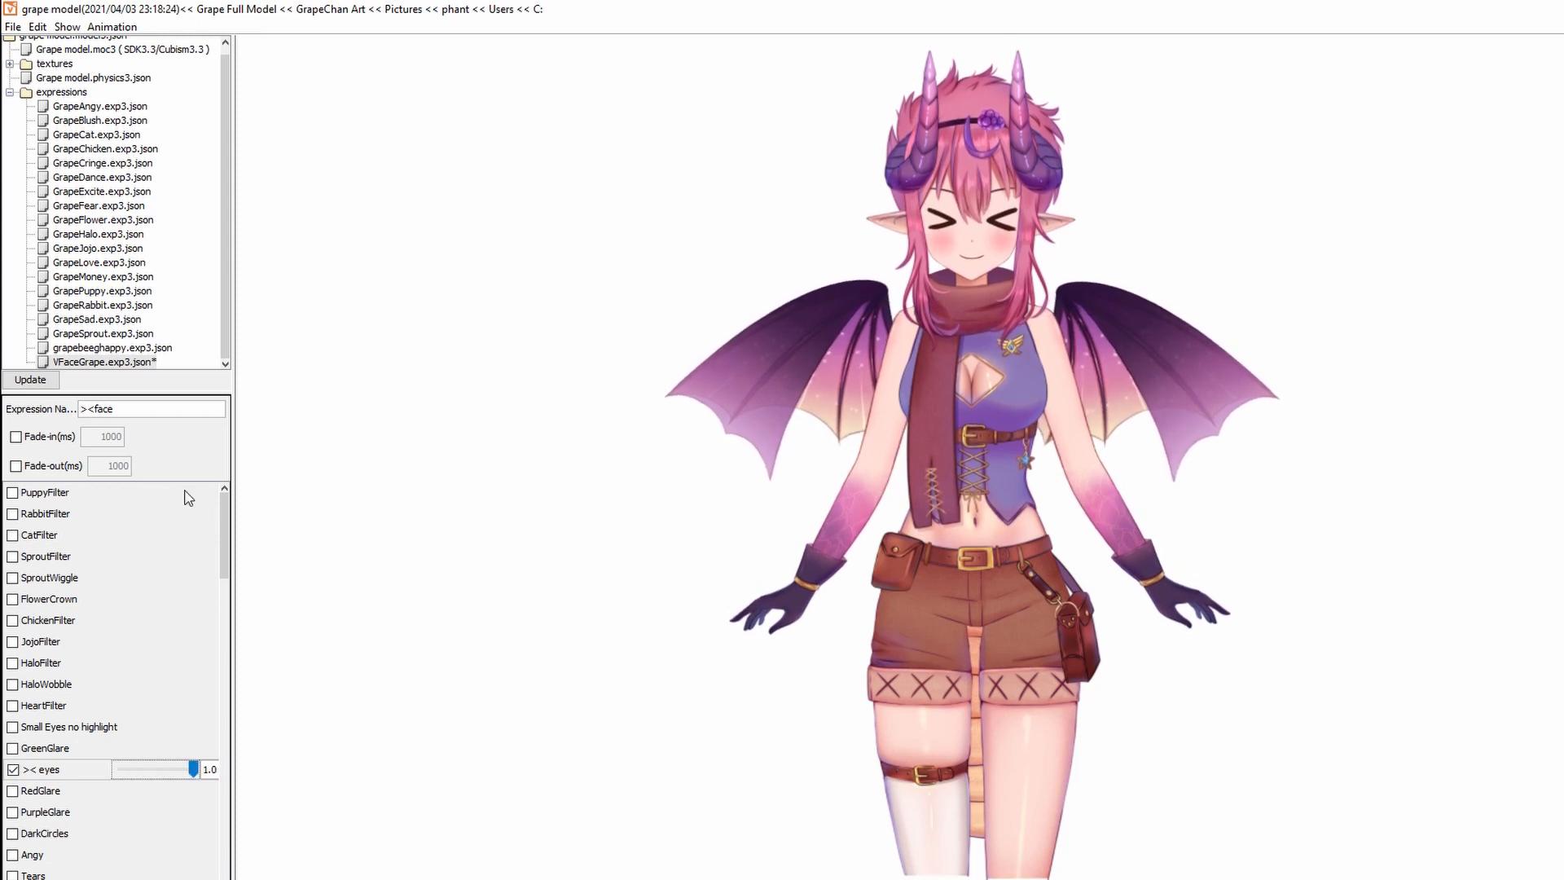
Enable fade-in and fade-out for the expression, both set to 100 ms.
click(16, 436)
click(16, 466)
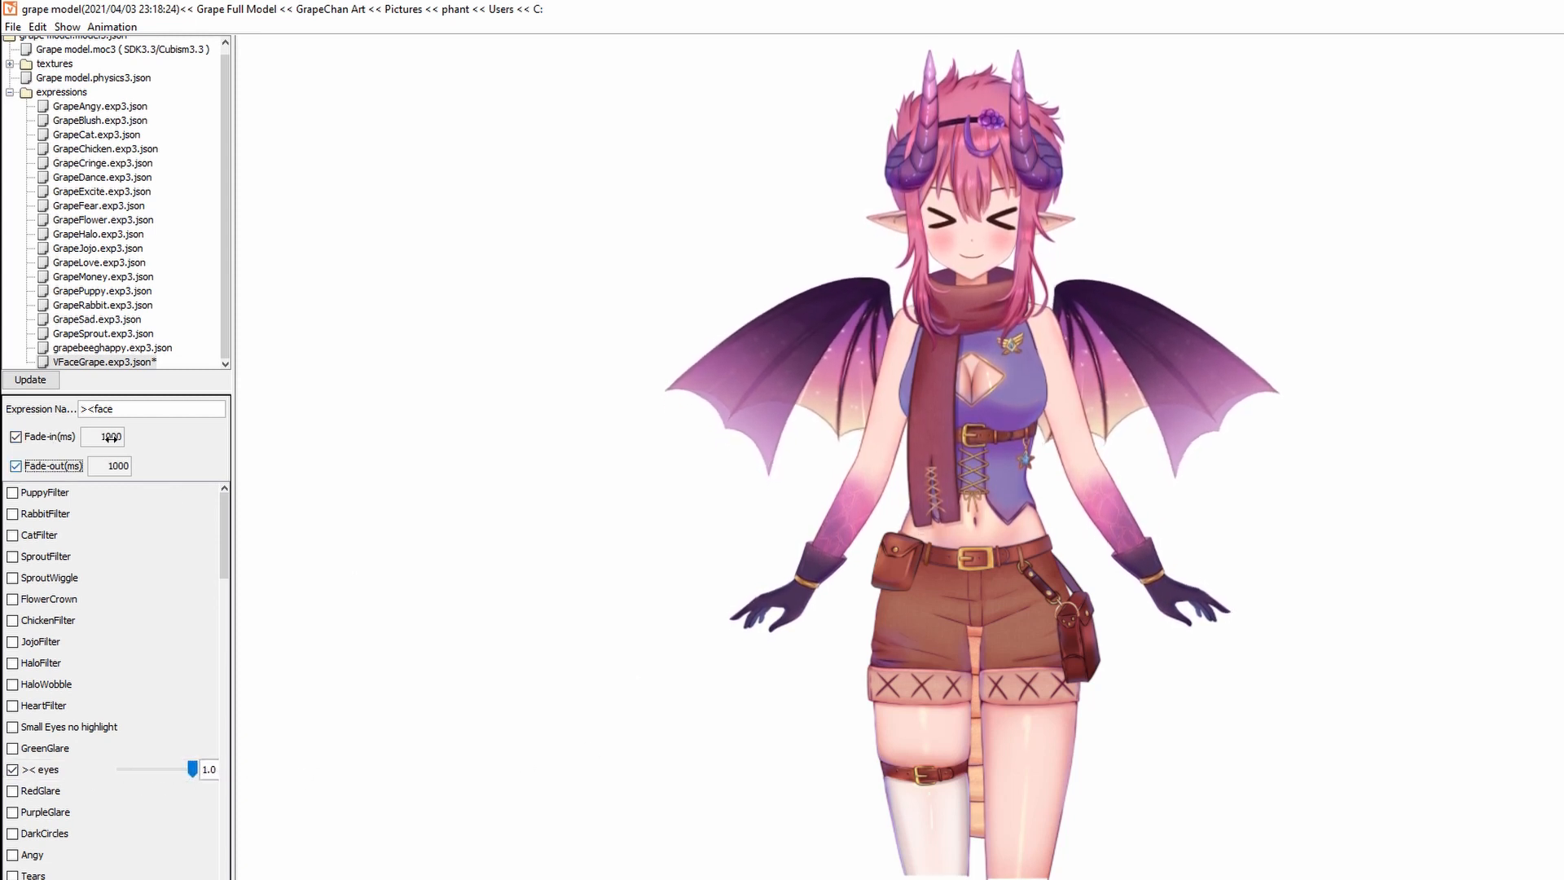
double_click(113, 437)
text(100)
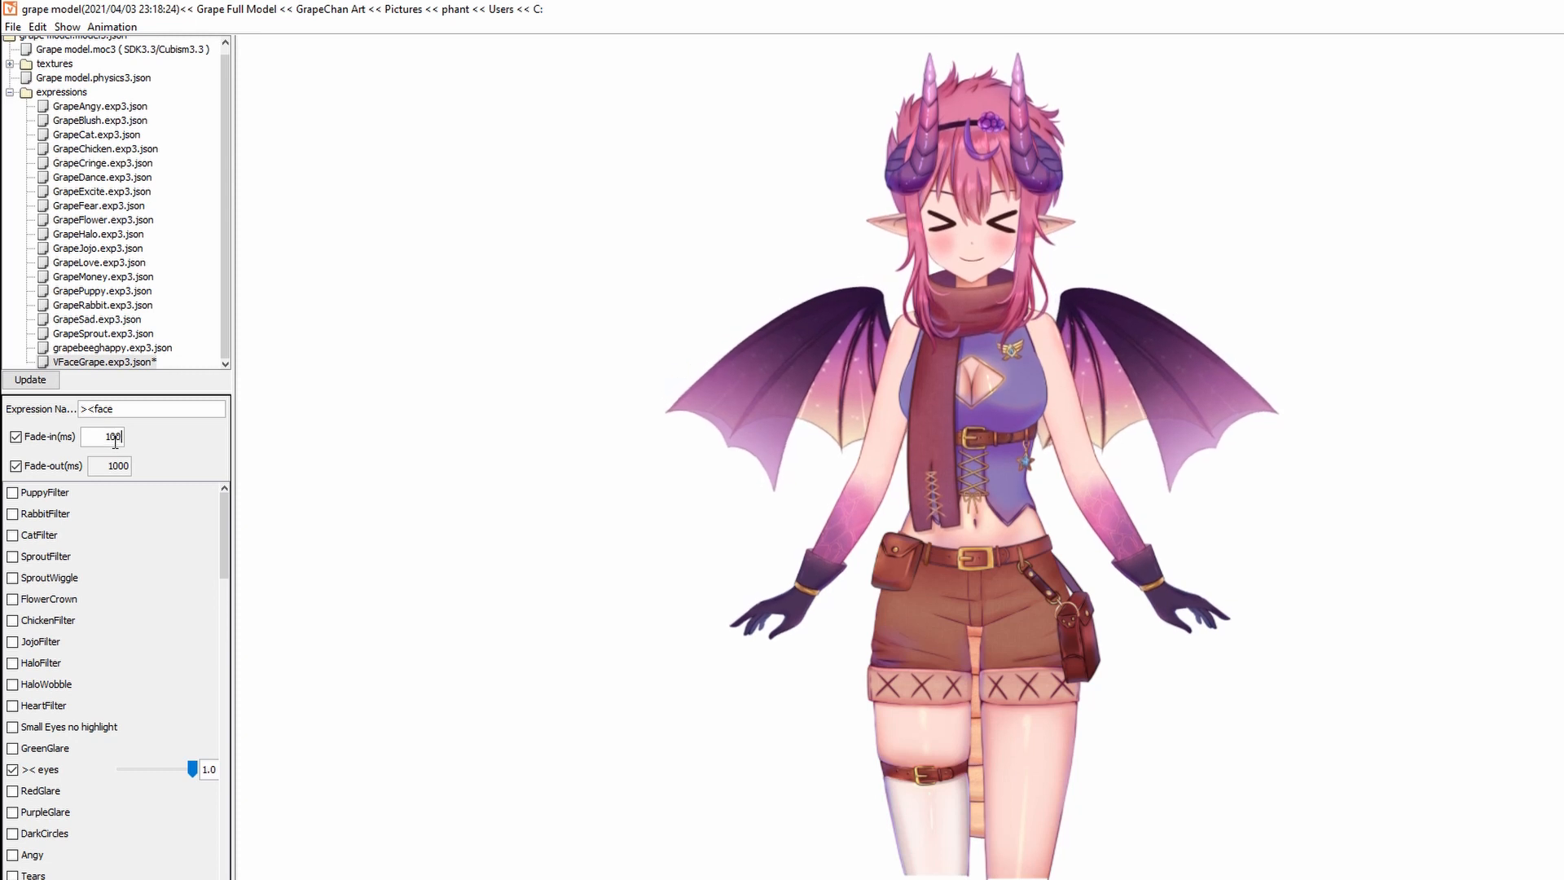
double_click(130, 472)
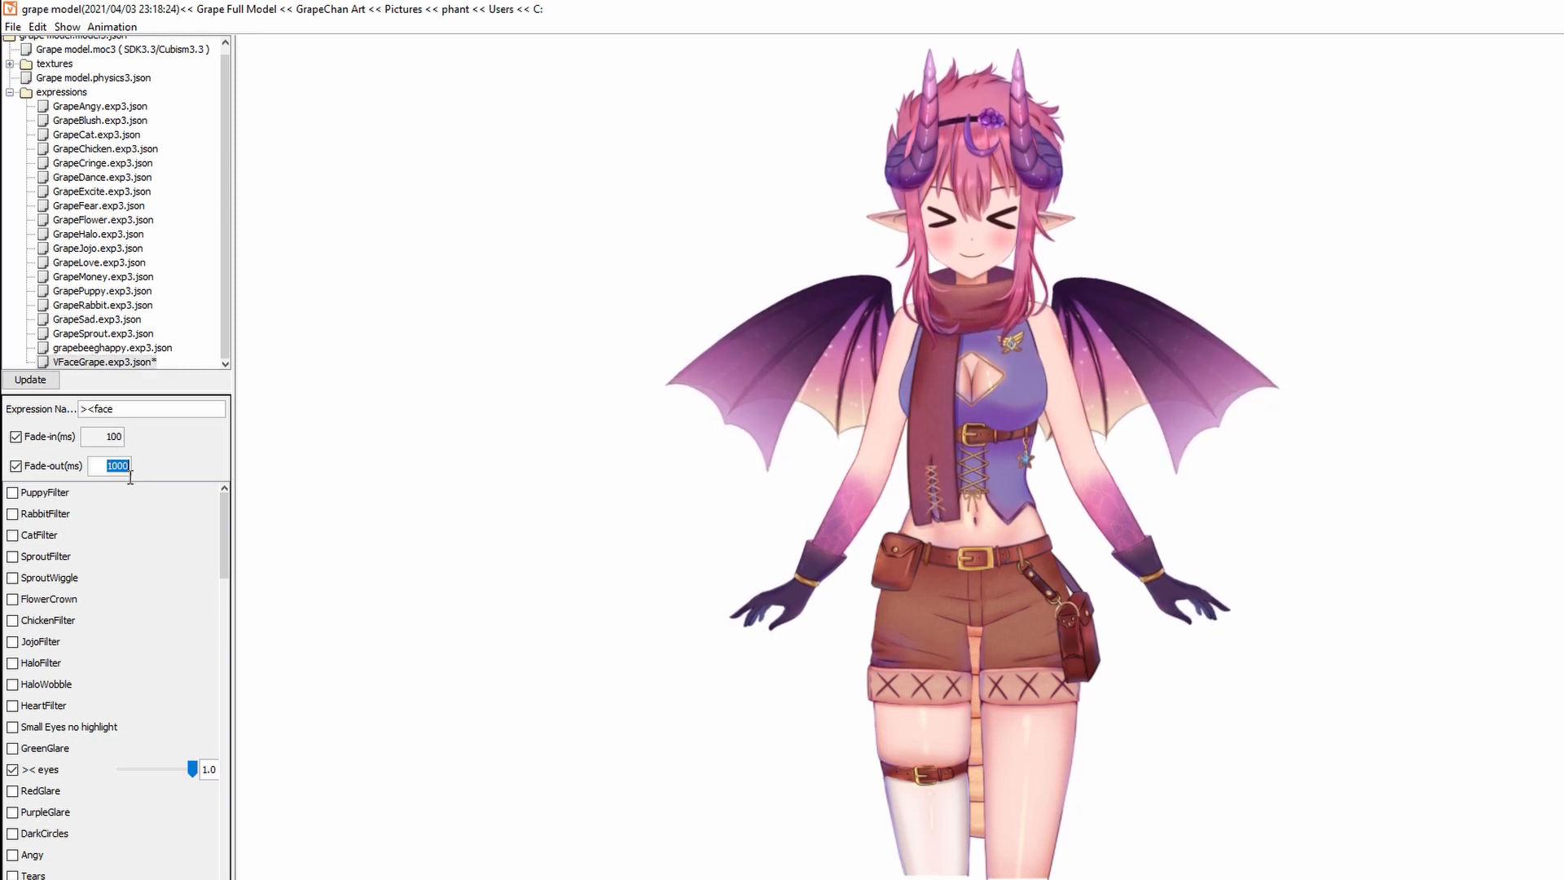
text(100)
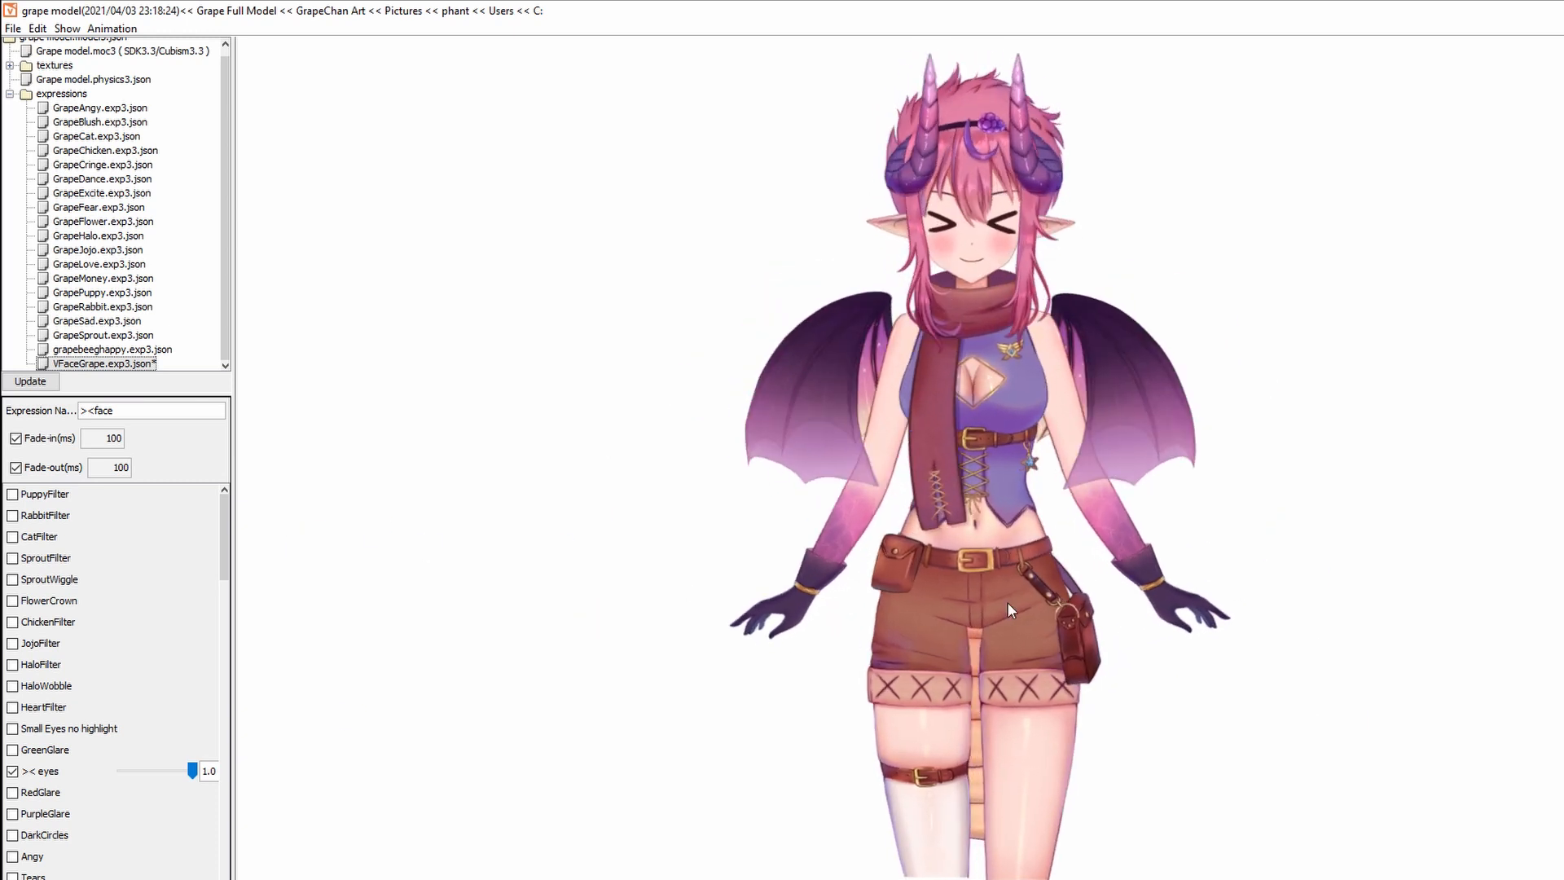
Include Mouth Open in the expression, set fully open at 1.0.
scroll(49, 657, down, 6)
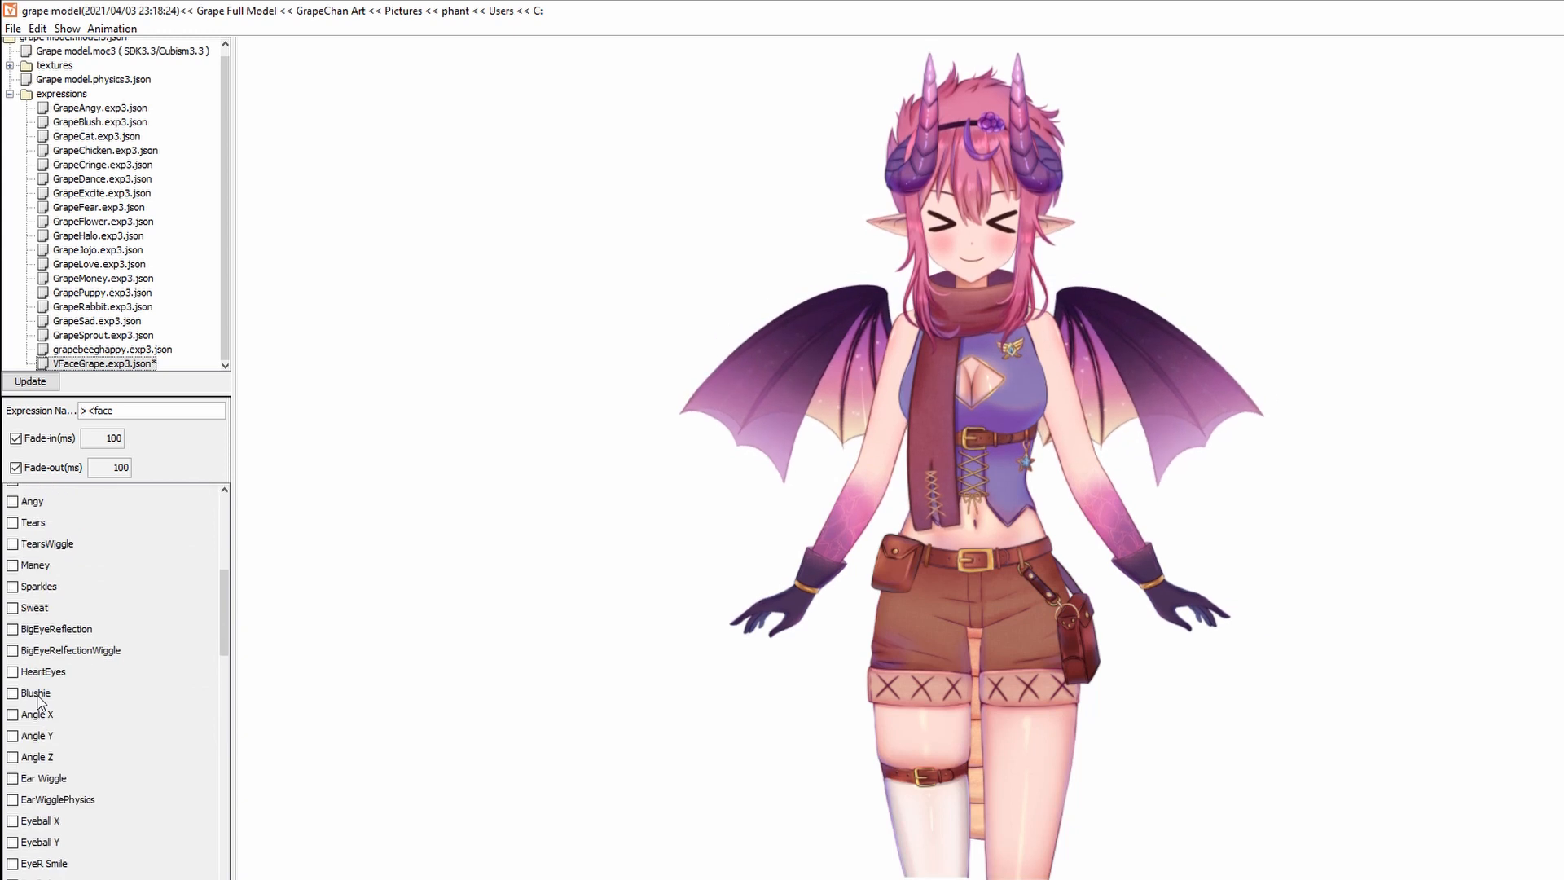
scroll(37, 701, down, 3)
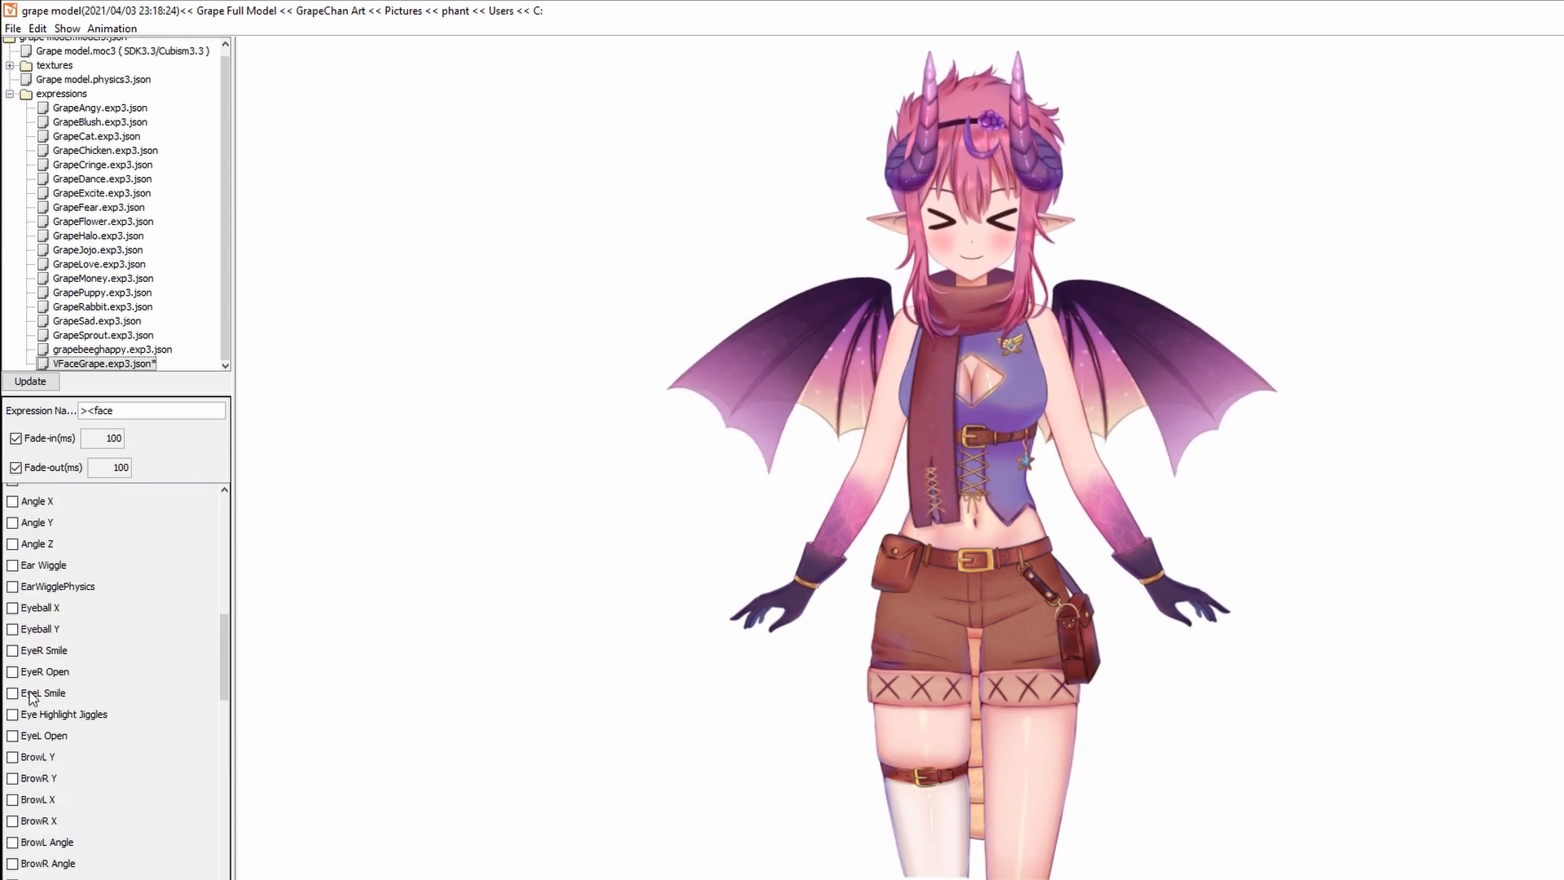
scroll(31, 697, down, 4)
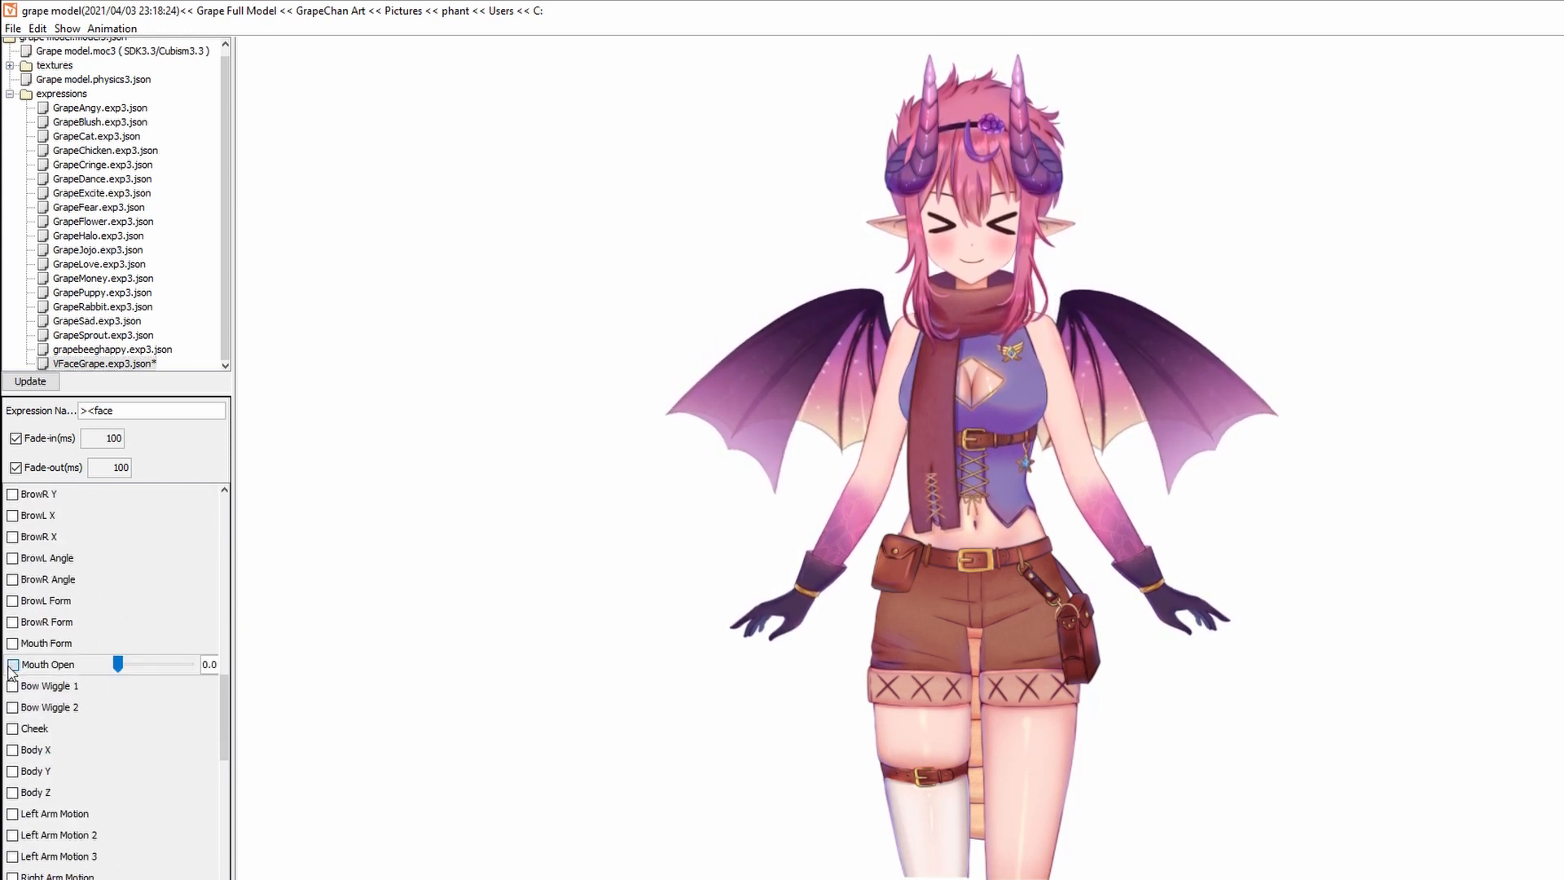
click(13, 664)
drag(114, 667, 303, 681)
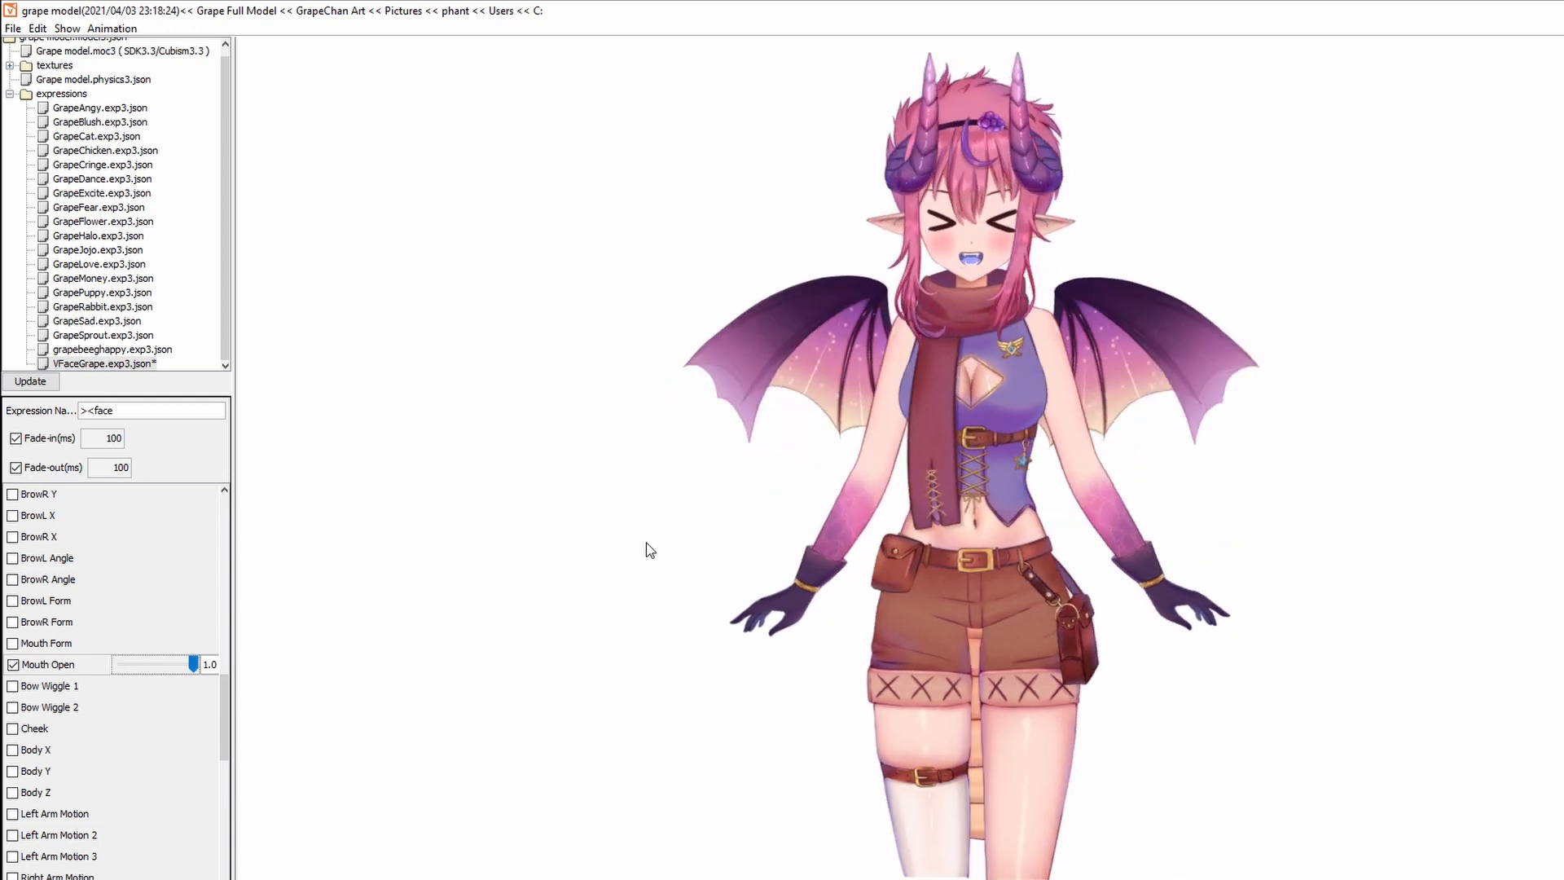
Include the Blushie parameter in the expression at full strength.
scroll(33, 673, up, 4)
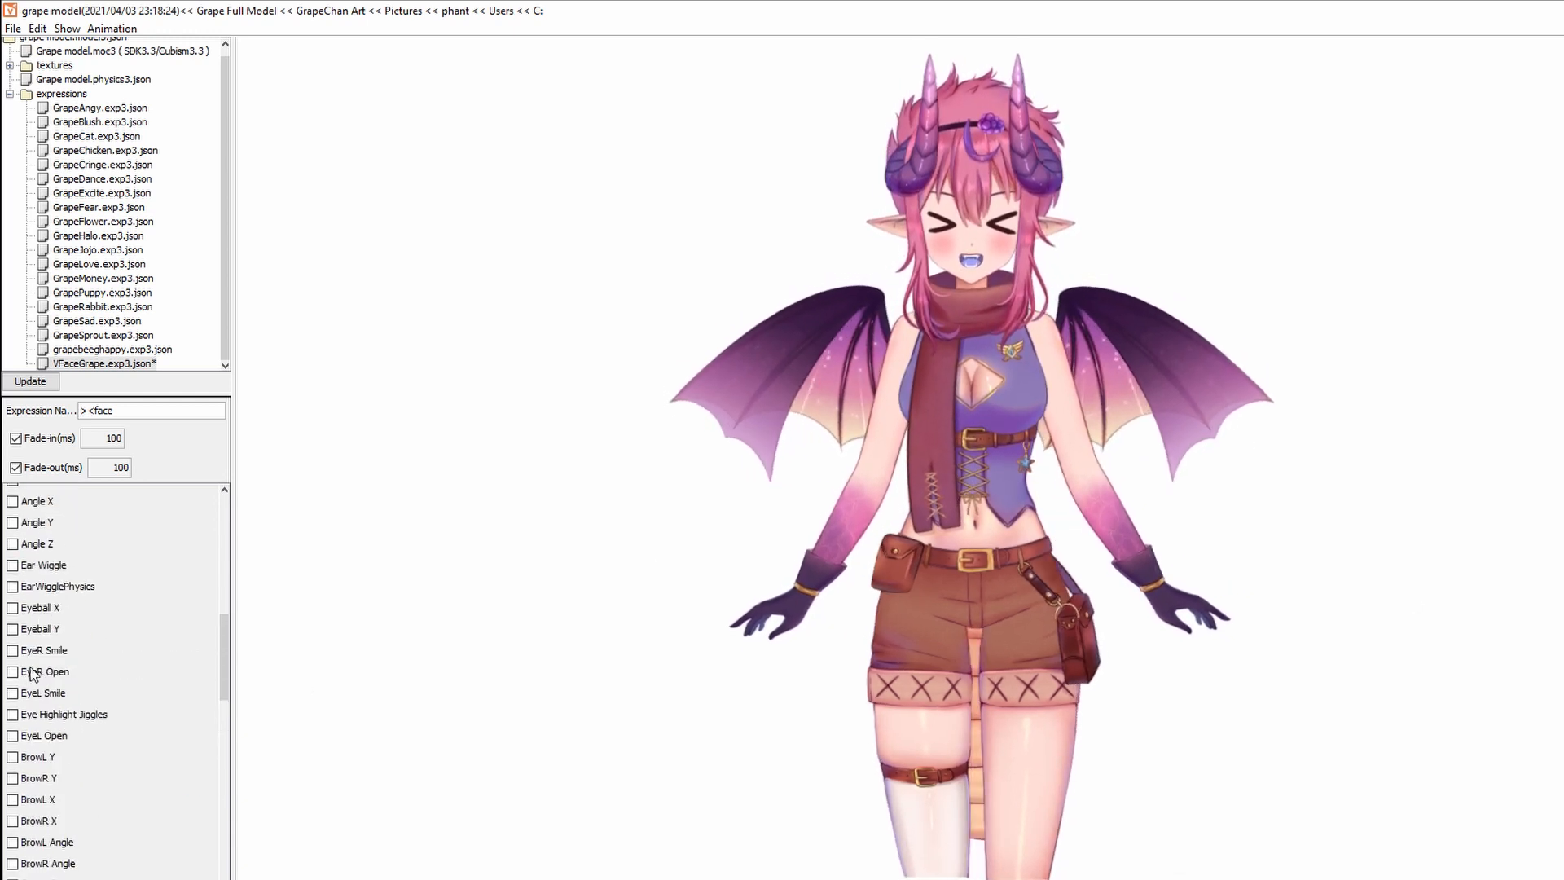
scroll(32, 673, down, 10)
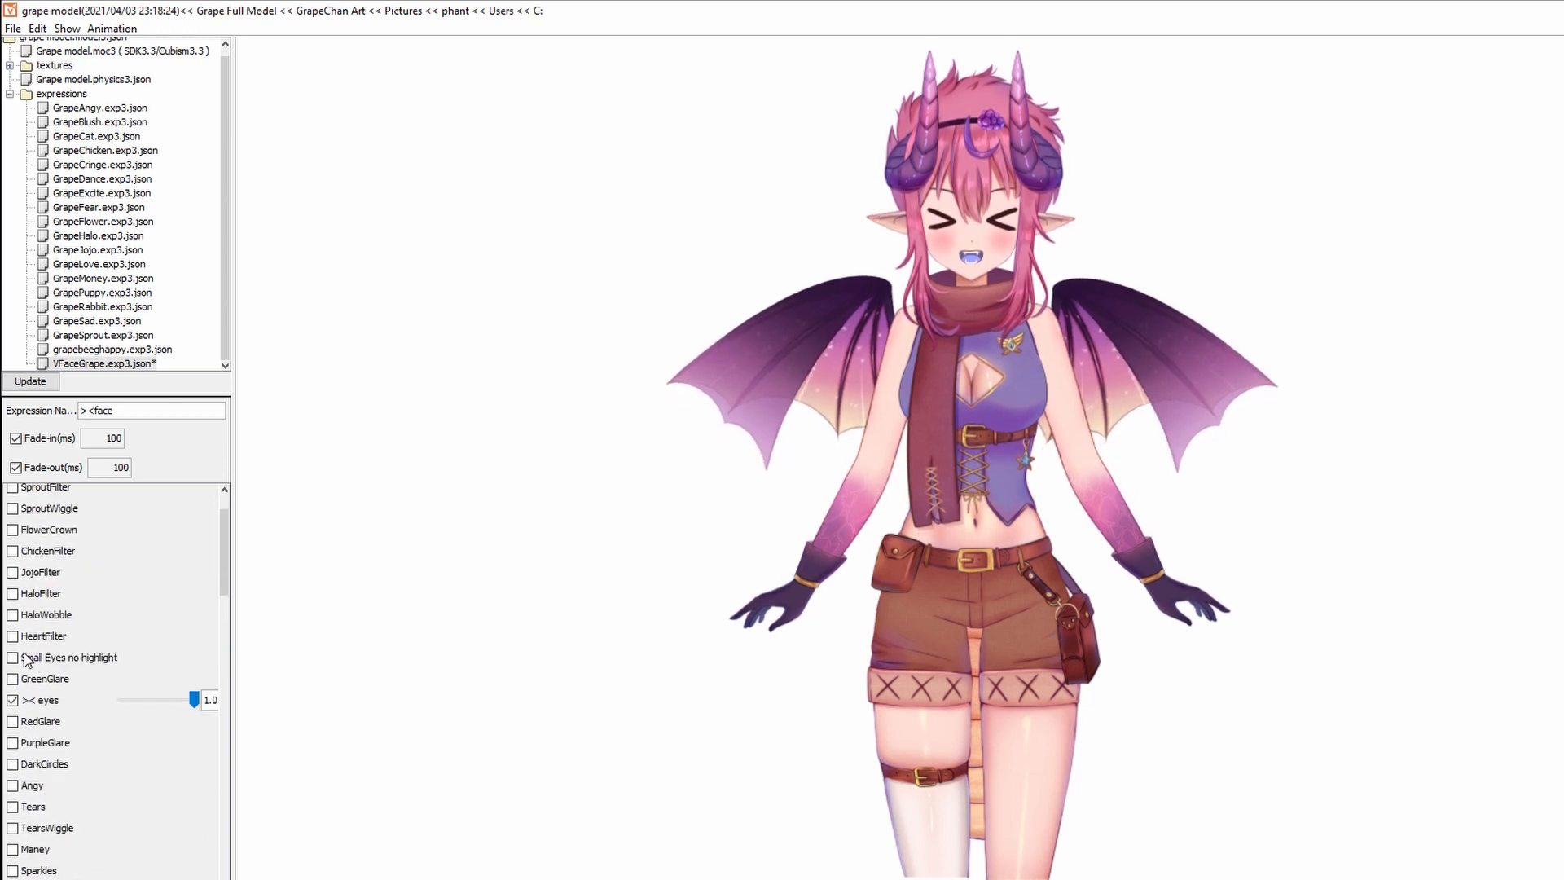
scroll(25, 659, down, 1)
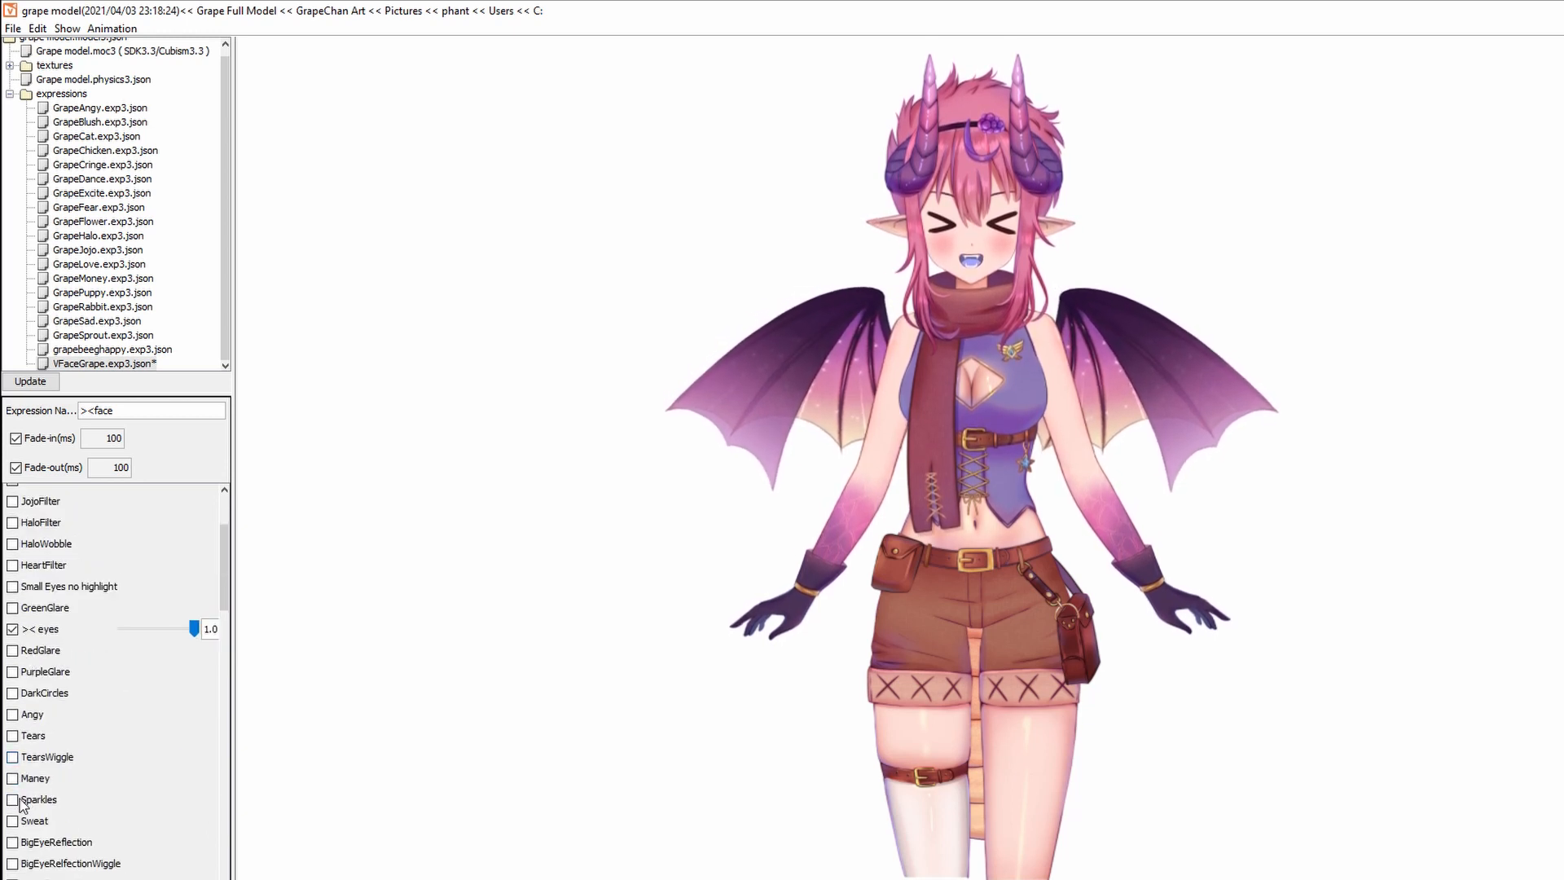
scroll(21, 805, up, 2)
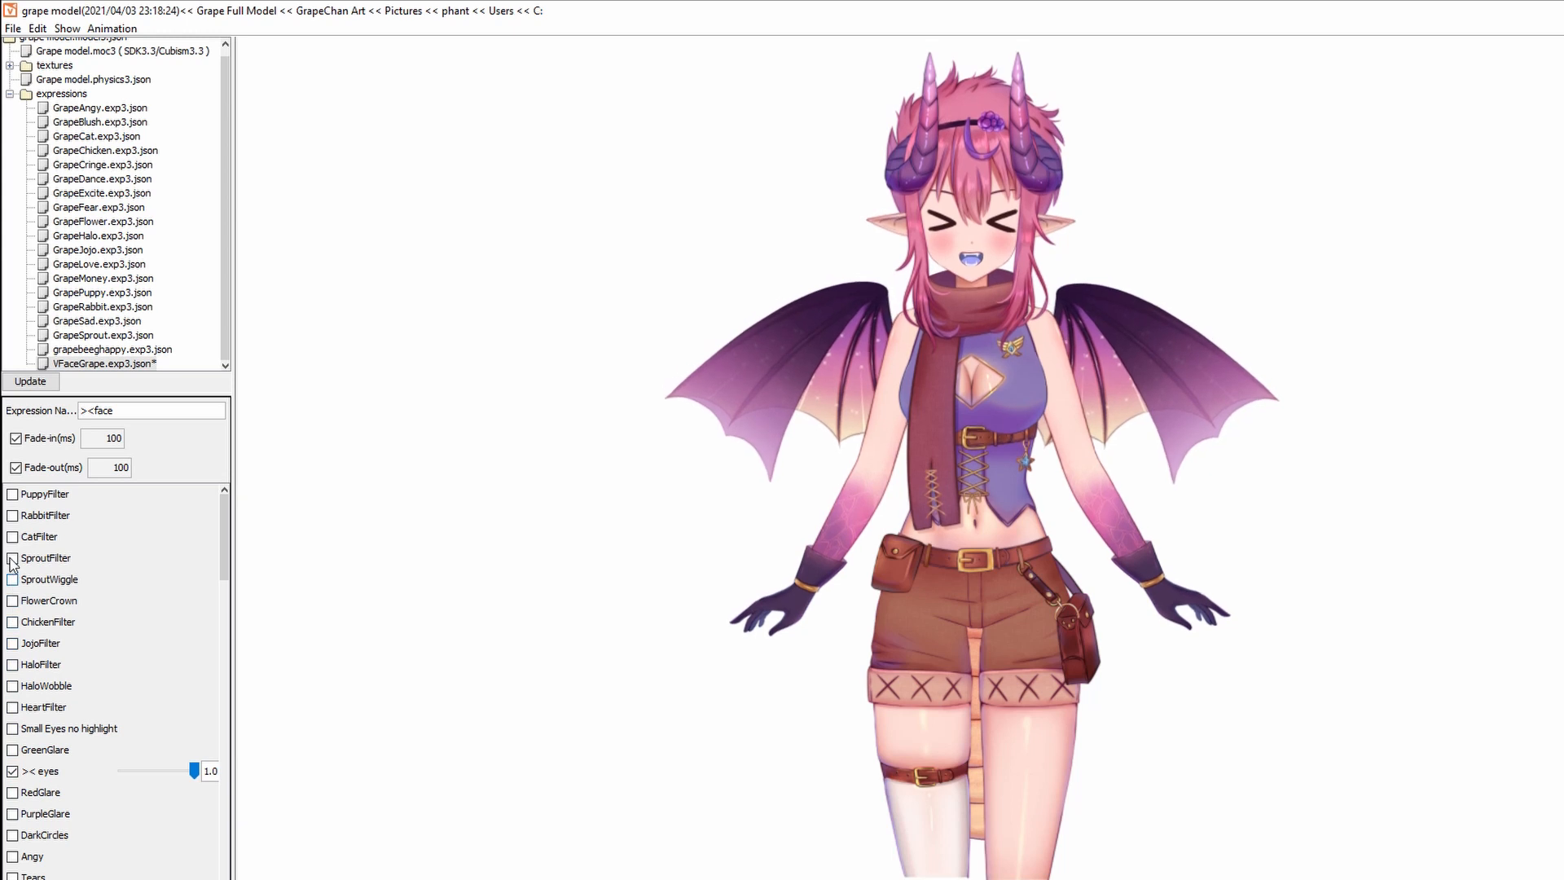
scroll(32, 652, down, 3)
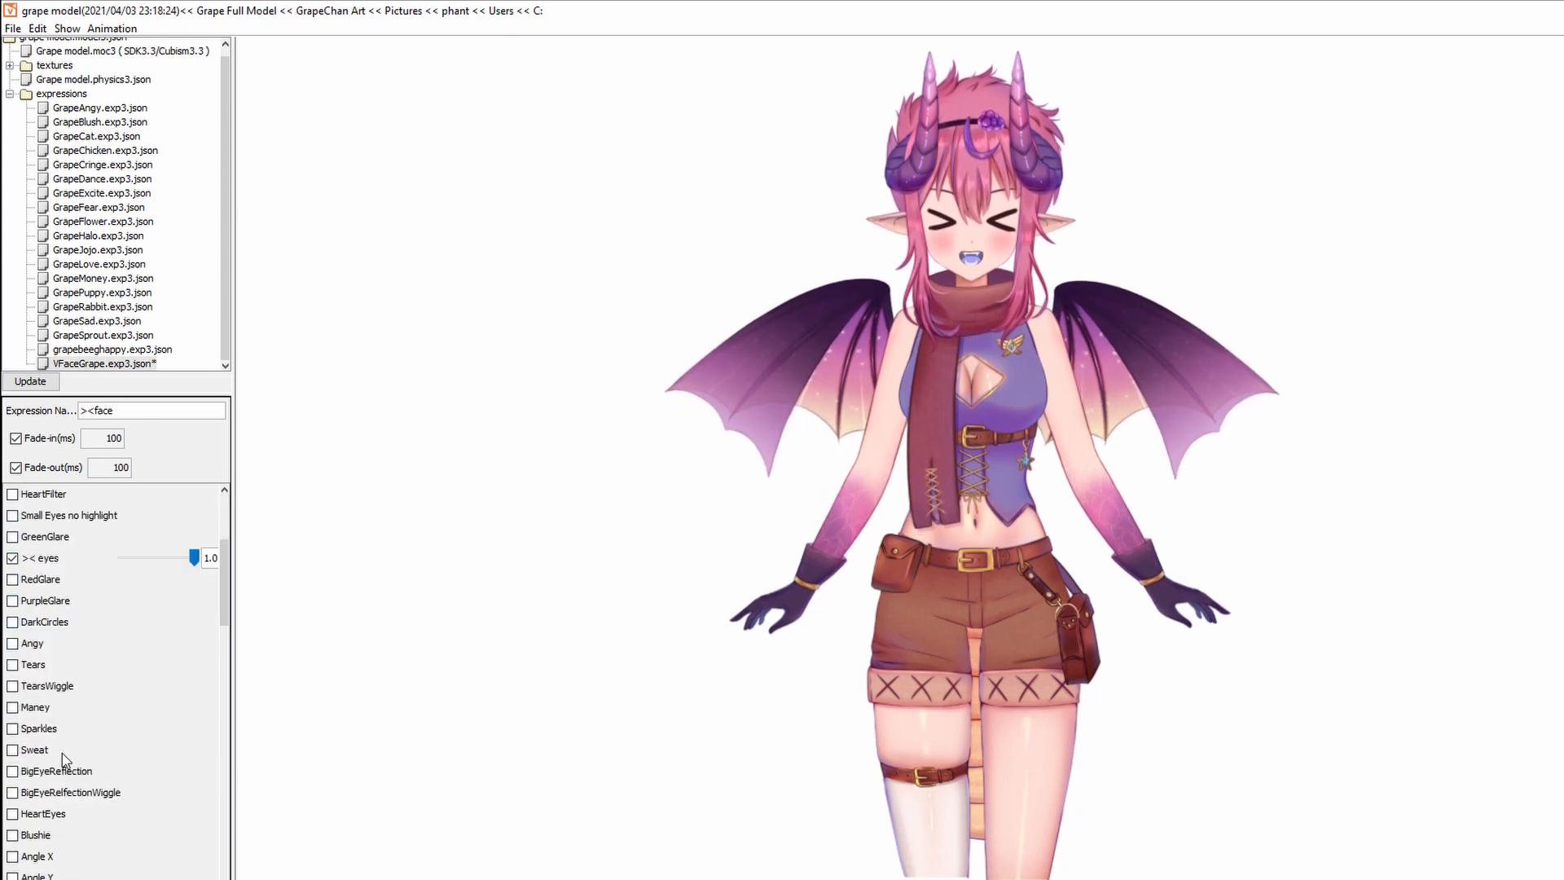
click(25, 837)
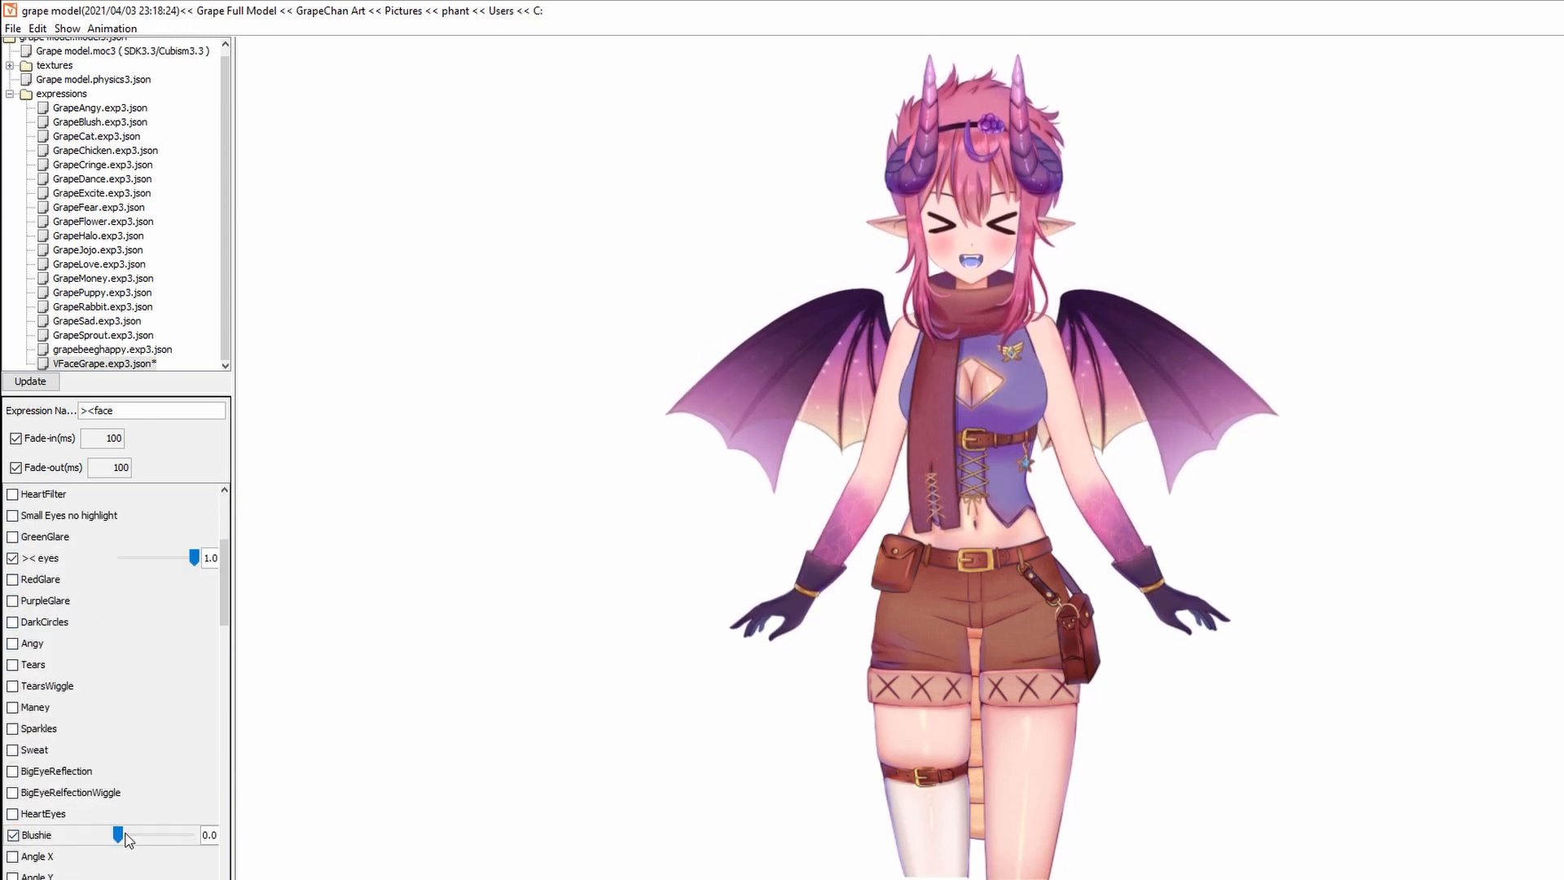
drag(117, 834, 259, 848)
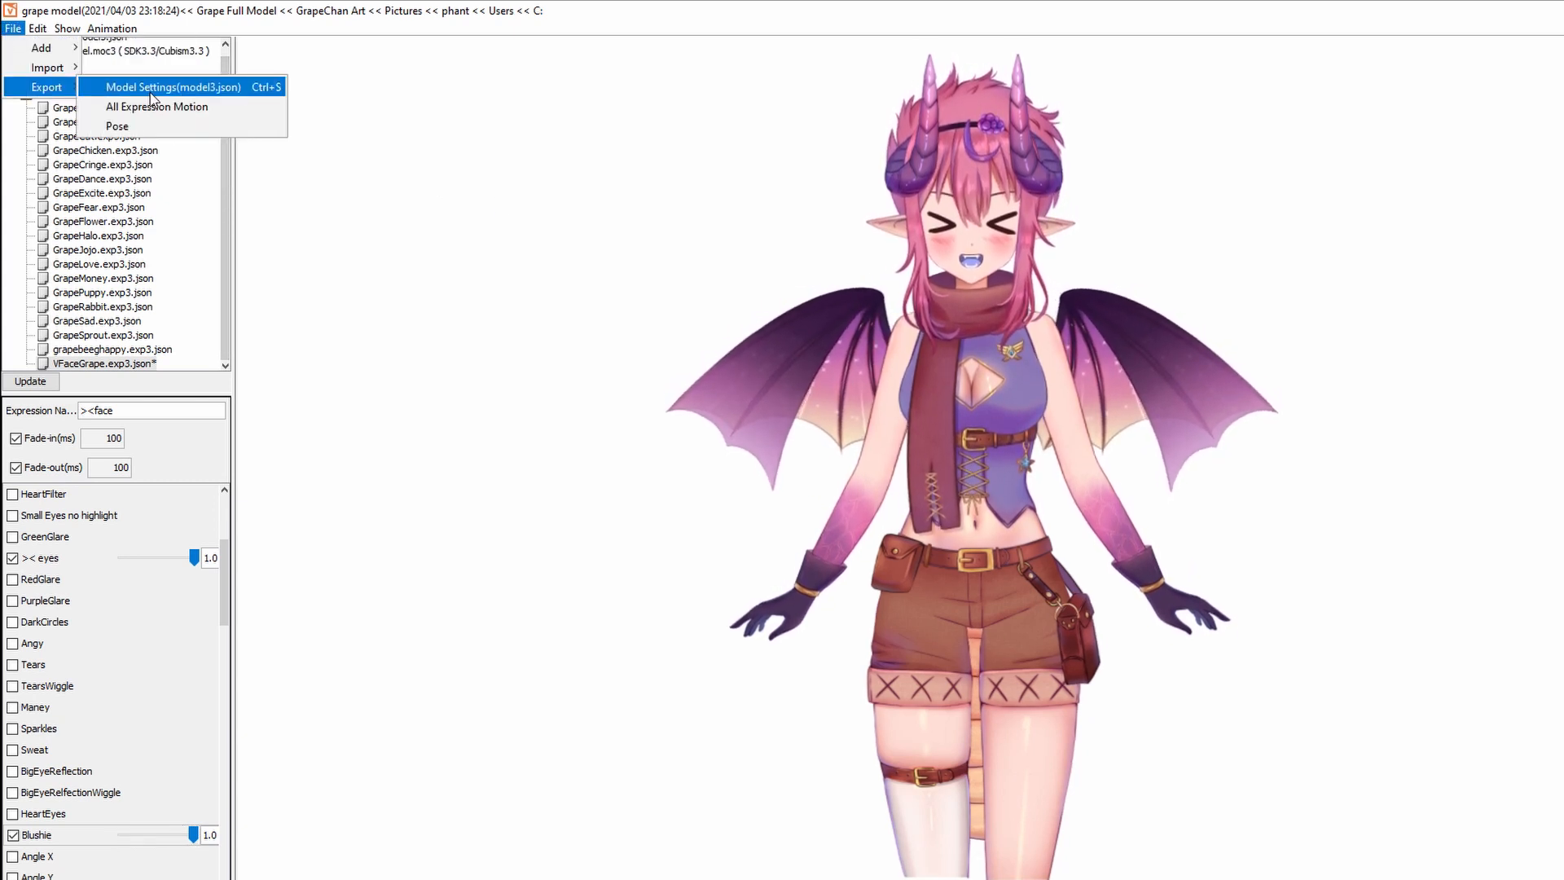
Export all expressions to Grape Full Model and overwrite grape model.model3.json with the model settings.
click(155, 107)
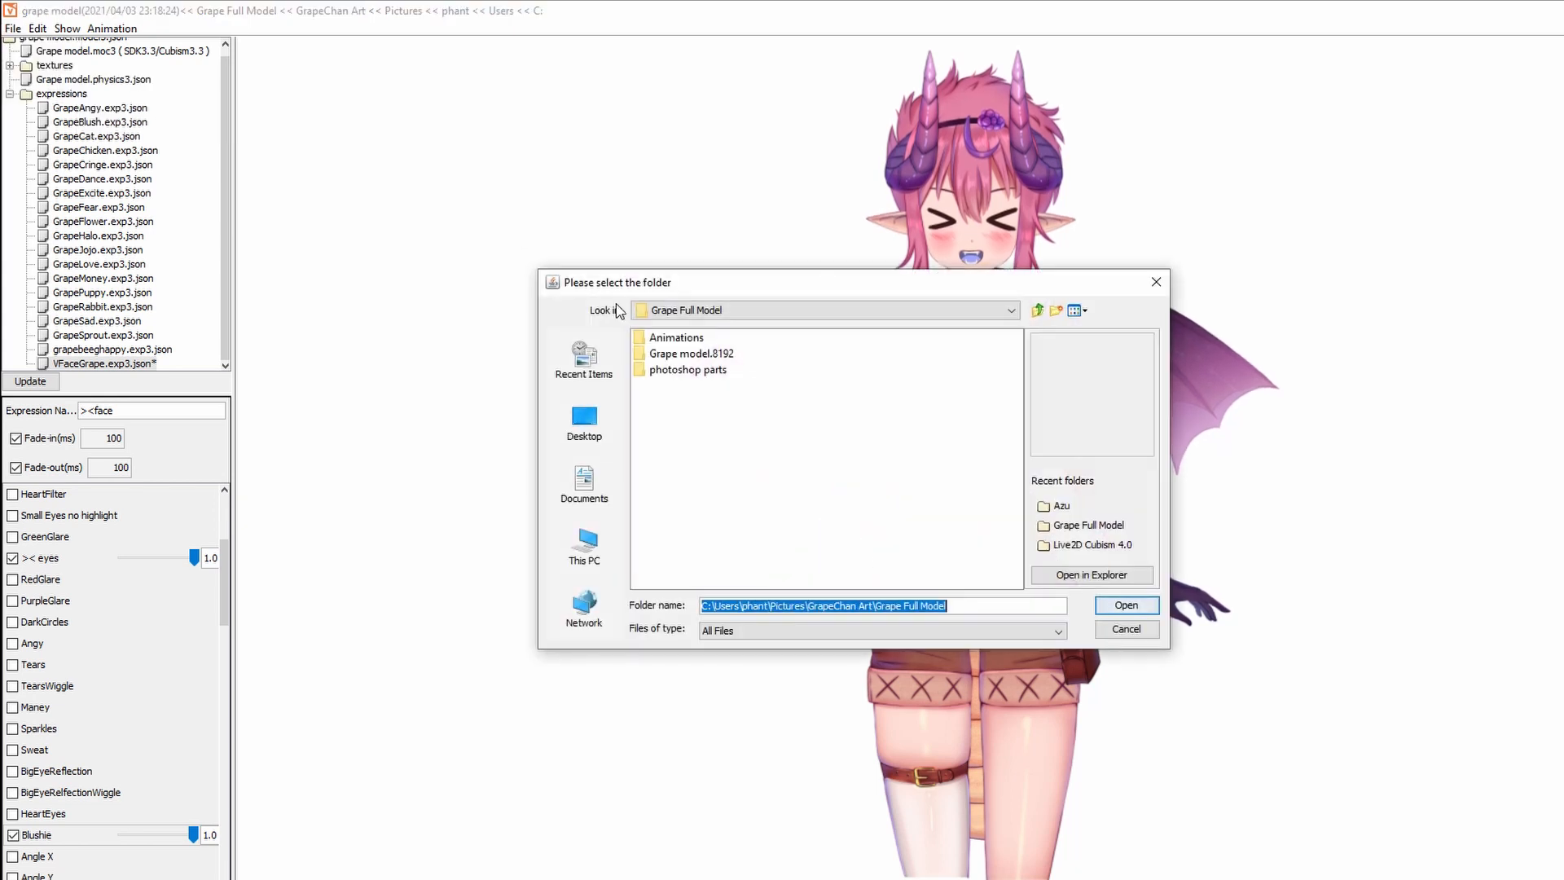
click(1126, 606)
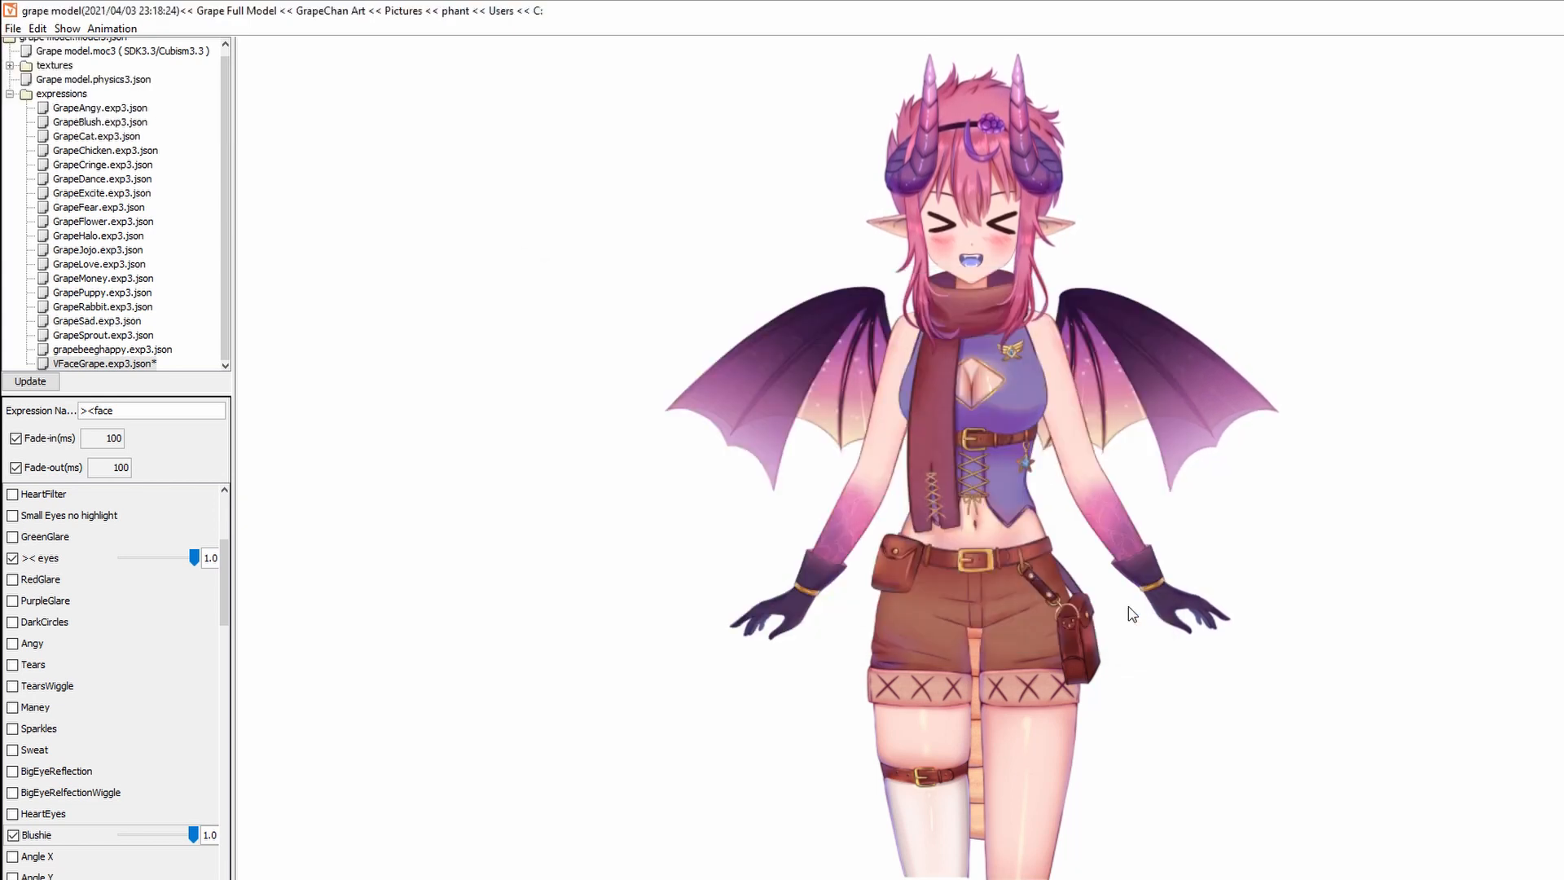
click(16, 30)
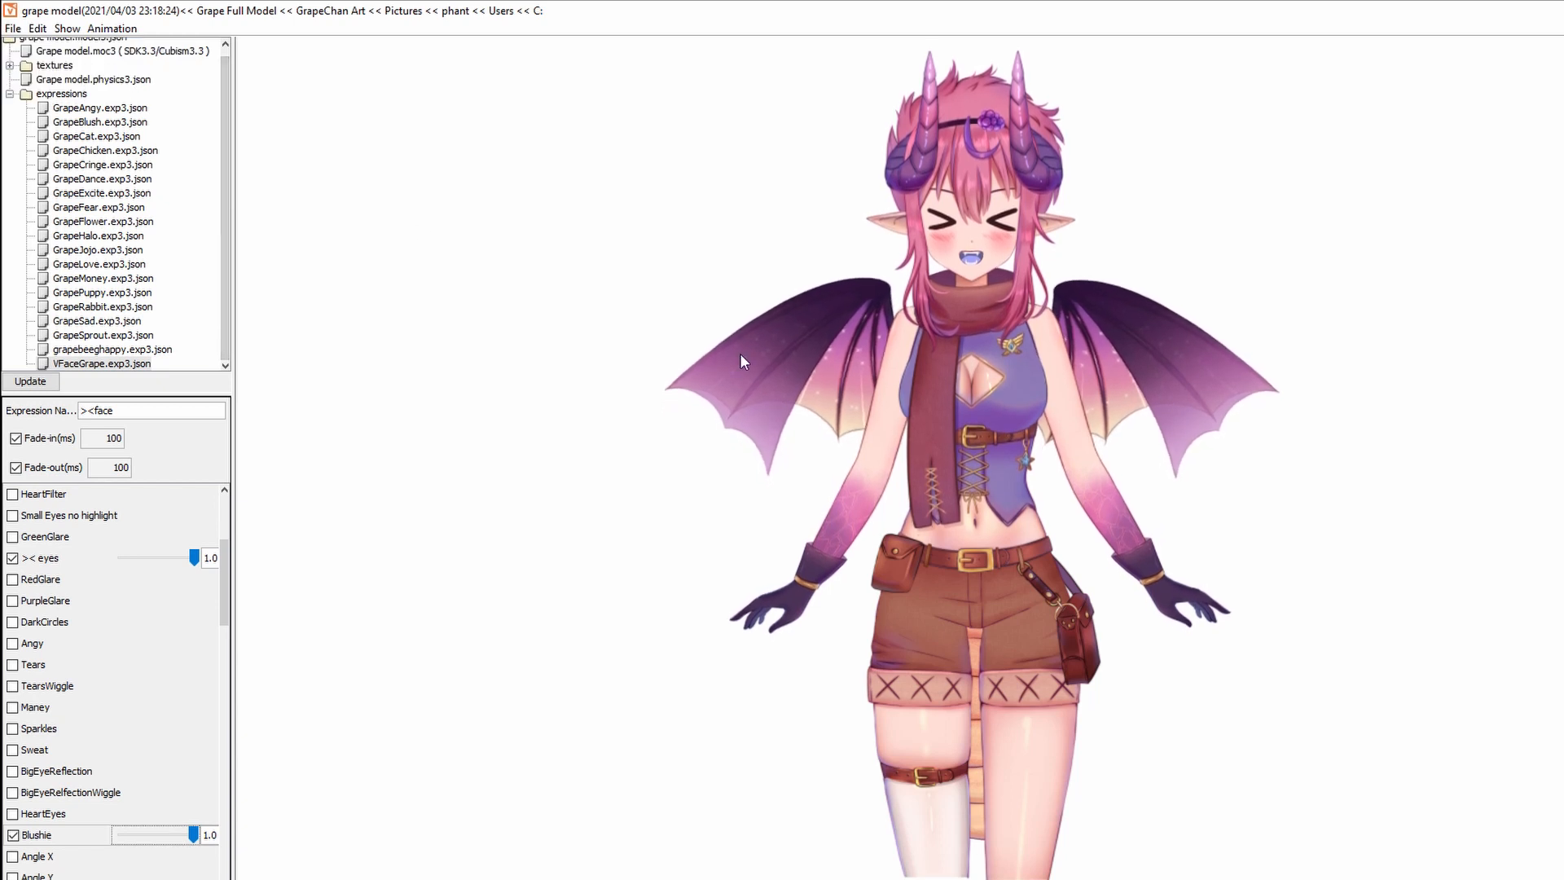
click(1125, 606)
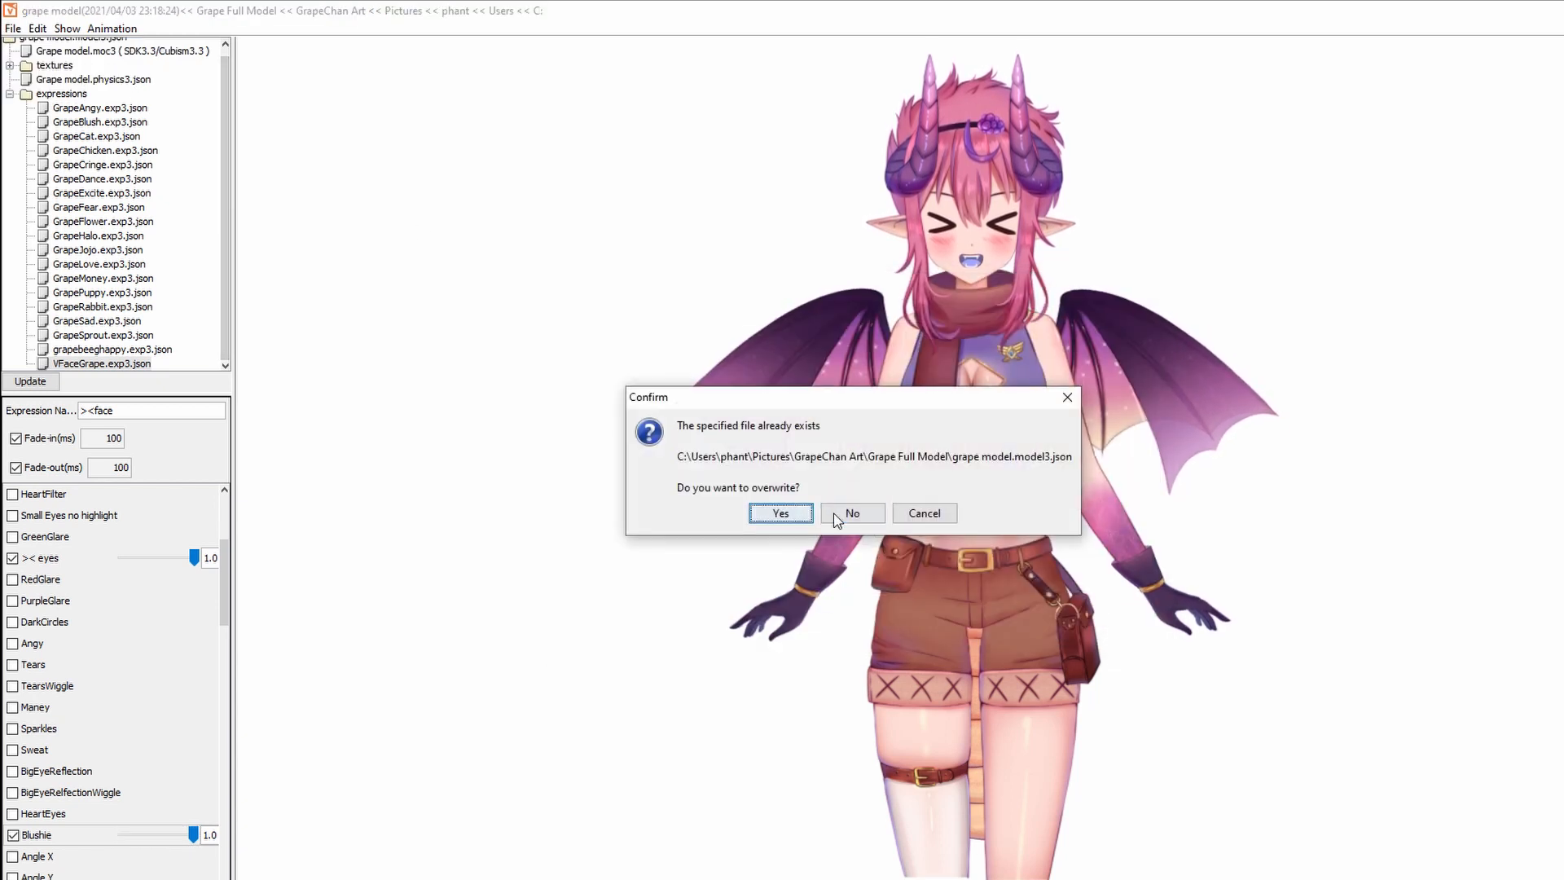
click(776, 514)
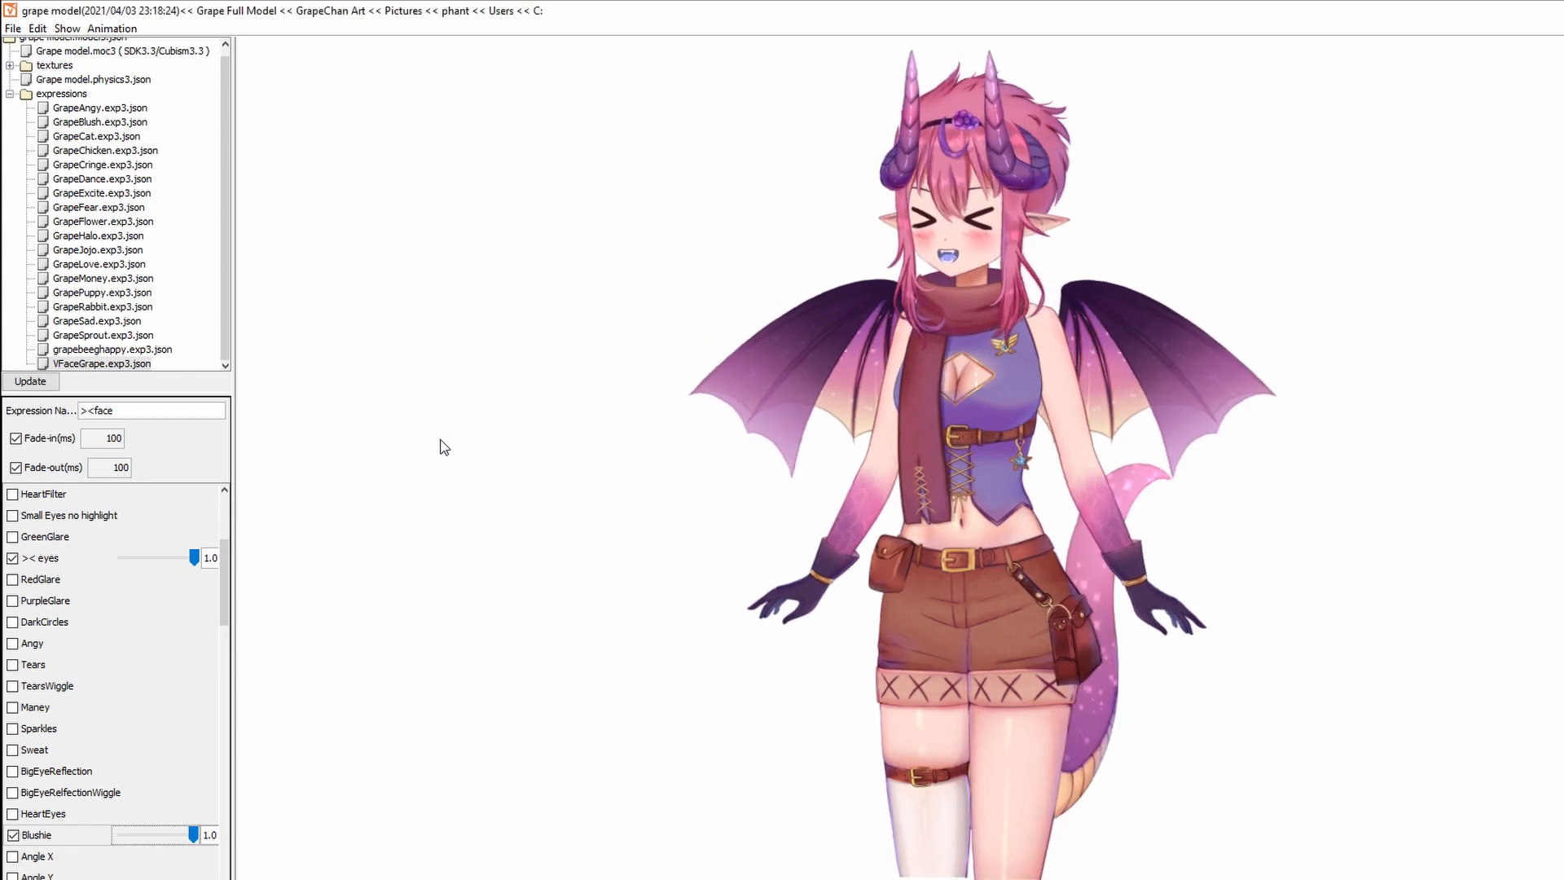